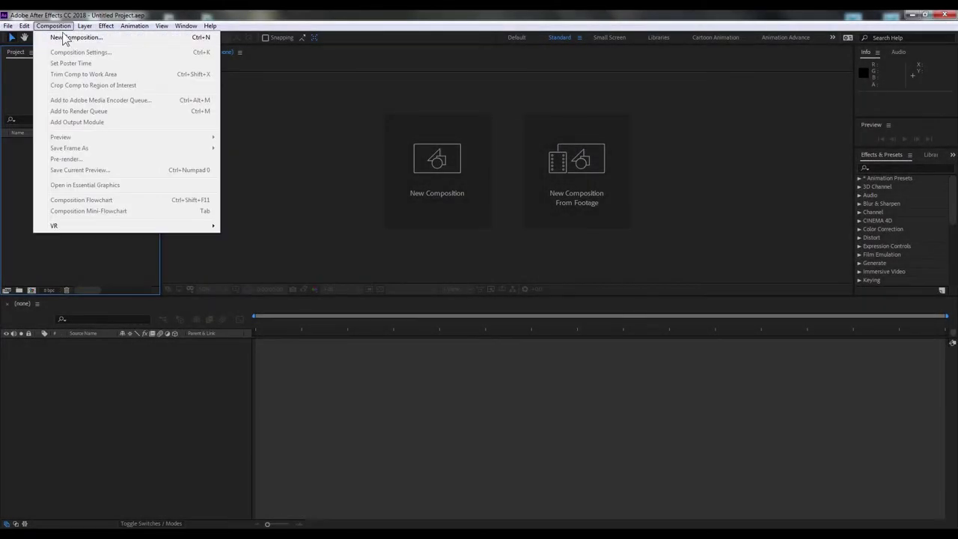
- Set up a new composition named Sc3 at 1920×1080 using HDTV 1080 25, lasting 0:00:10:00
{"action": "left_click", "coordinate": [64, 36]}
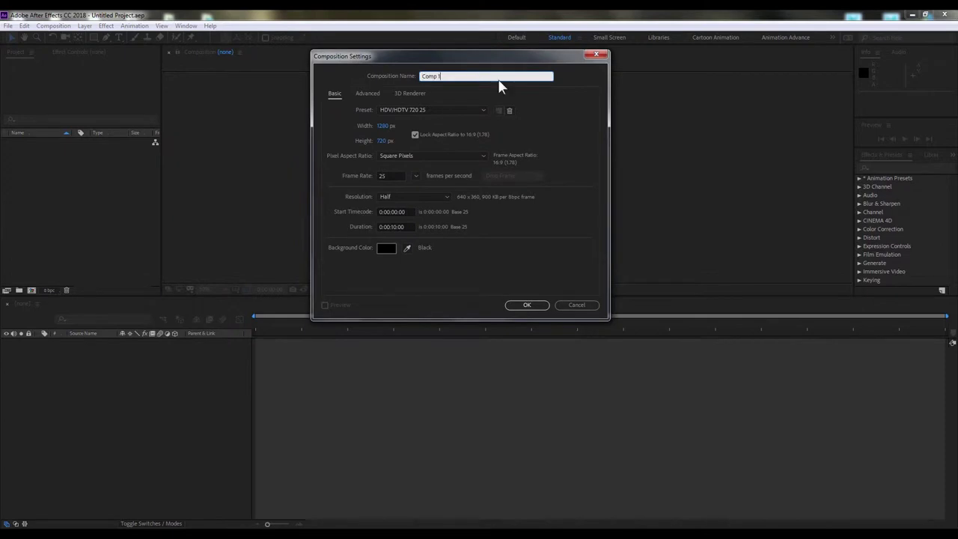
{"action": "left_click", "coordinate": [391, 75]}
{"action": "type", "text": "Ss3"}
{"action": "left_click", "coordinate": [385, 126]}
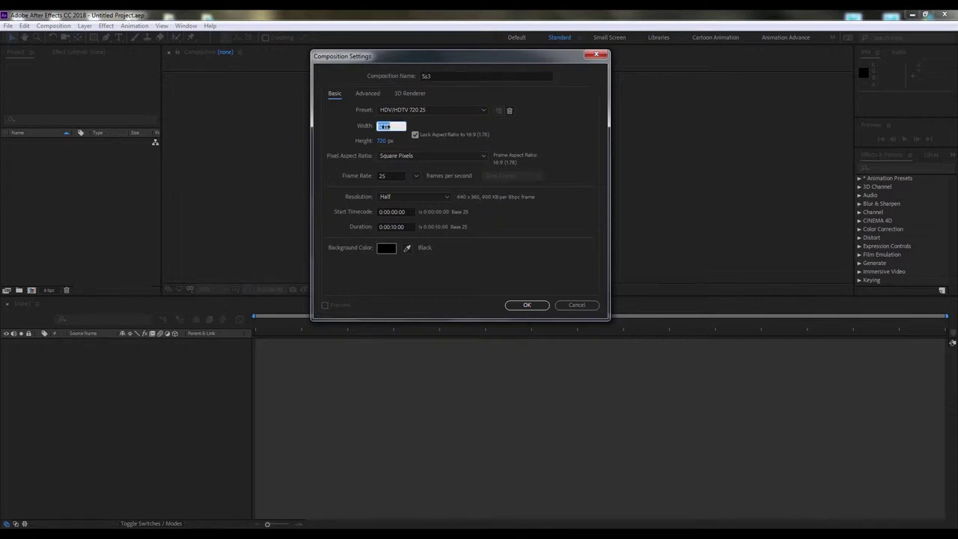
{"action": "type", "text": "19211920"}
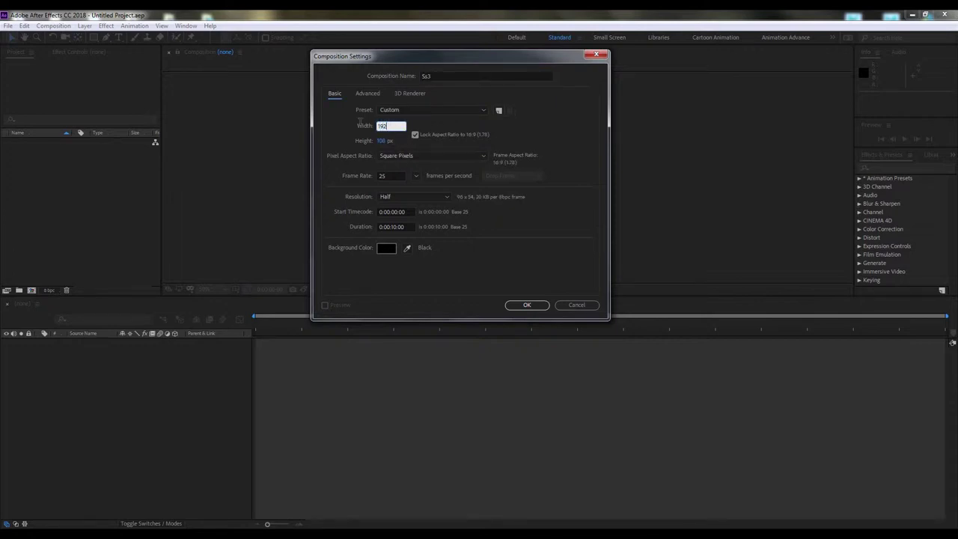
{"action": "left_click", "coordinate": [416, 175]}
{"action": "left_click", "coordinate": [409, 240]}
{"action": "left_click", "coordinate": [392, 226]}
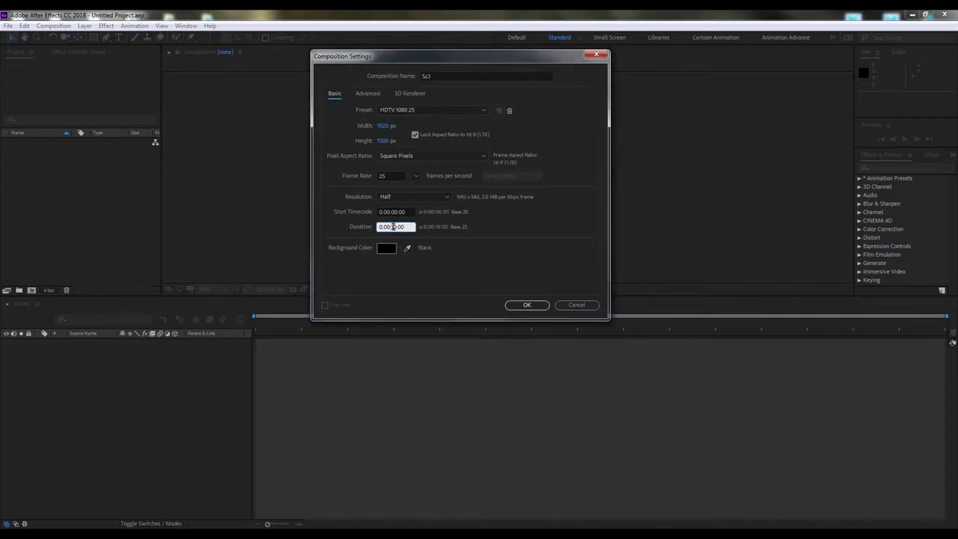
- Create the composition and set the viewer magnification to Fit
{"action": "left_click", "coordinate": [516, 305]}
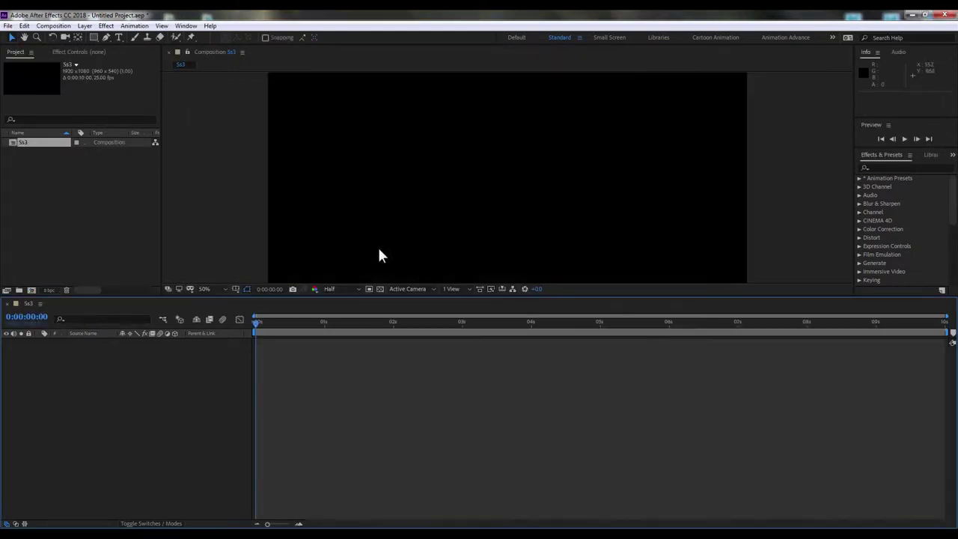
{"action": "left_click", "coordinate": [209, 288]}
{"action": "left_click", "coordinate": [213, 301]}
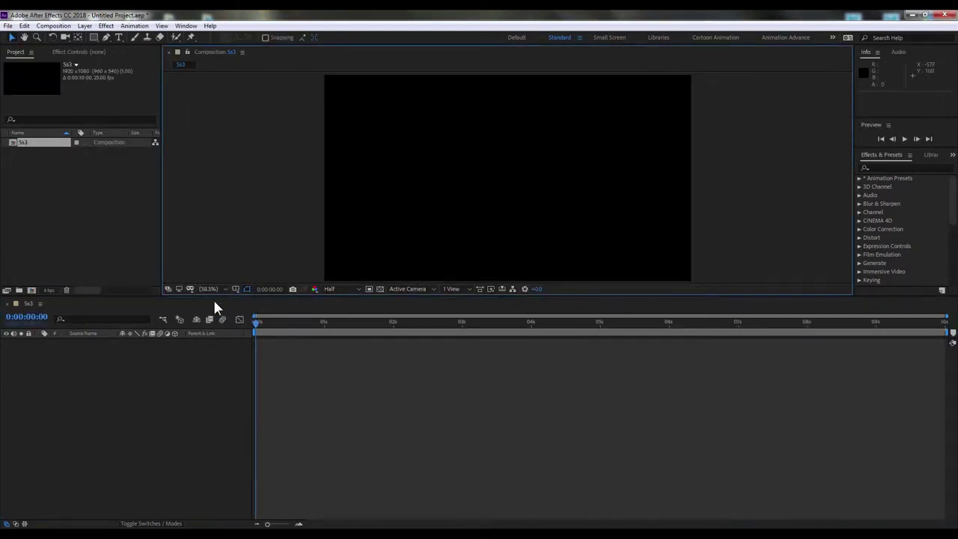
{"action": "left_click", "coordinate": [48, 169]}
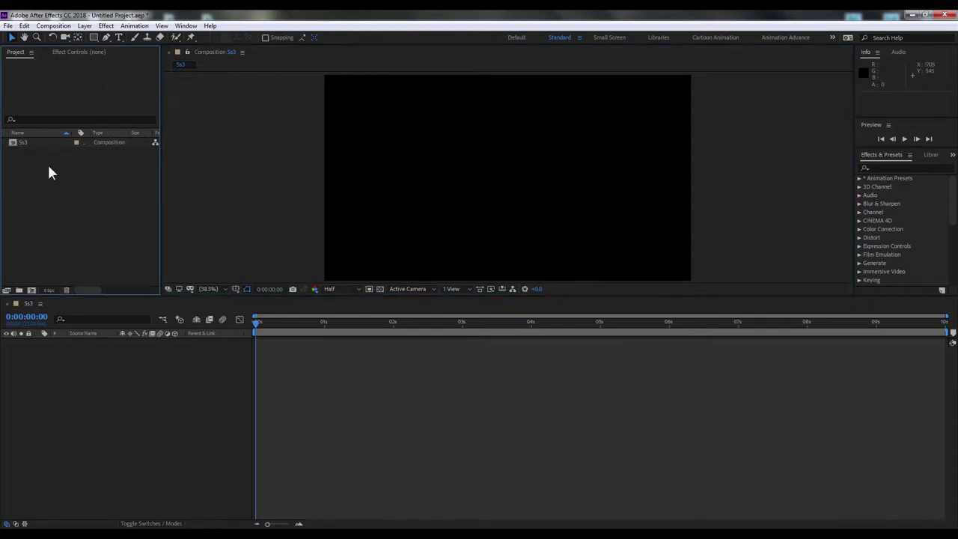
{"action": "left_click", "coordinate": [87, 380]}
- Add a new solid layer named Background with colour ff0000
{"action": "left_click", "coordinate": [84, 26]}
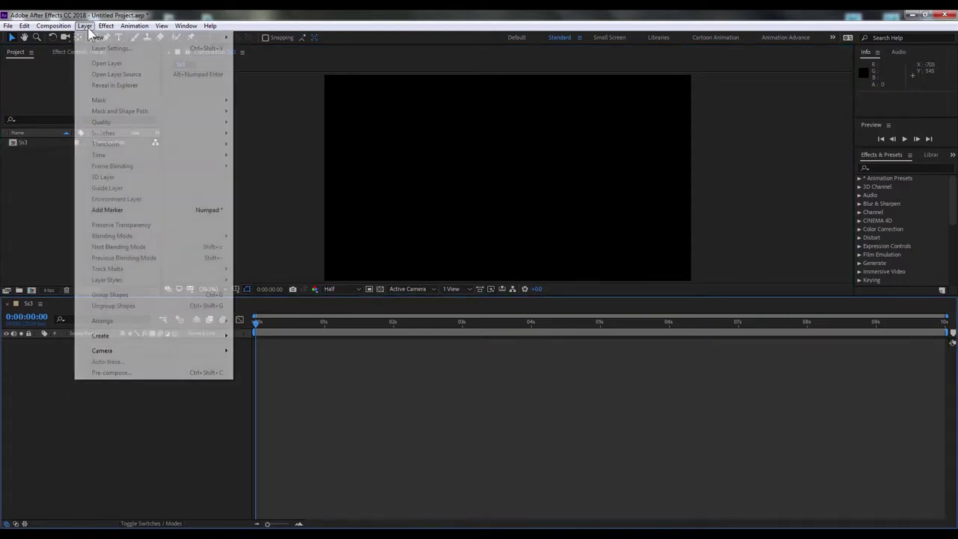
{"action": "mouse_move", "coordinate": [97, 39]}
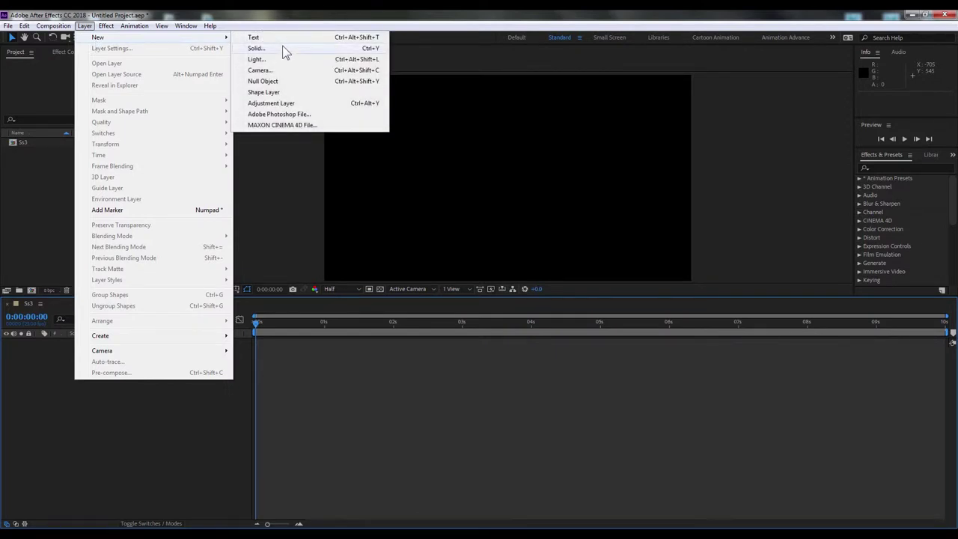
{"action": "left_click", "coordinate": [274, 46]}
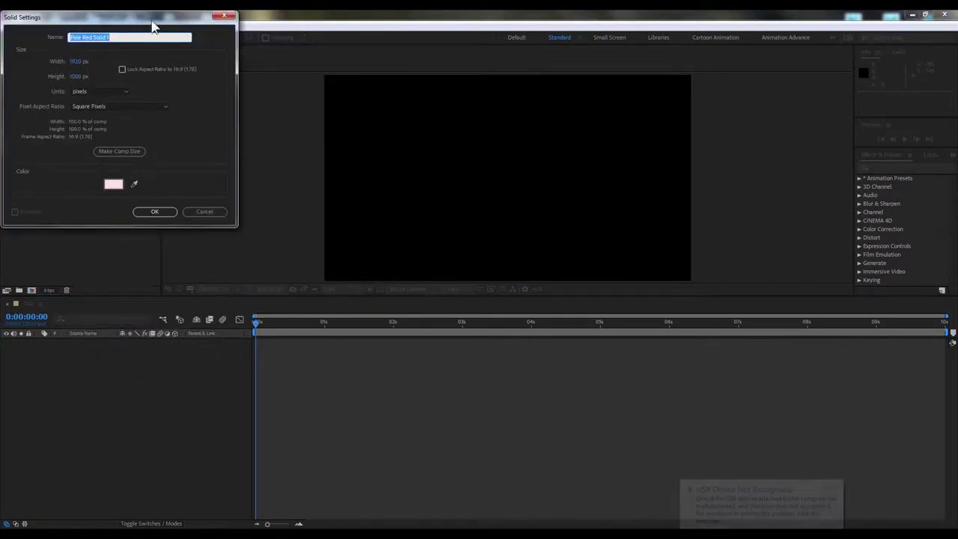
{"action": "left_click_drag", "start_coordinate": [152, 22], "coordinate": [240, 29]}
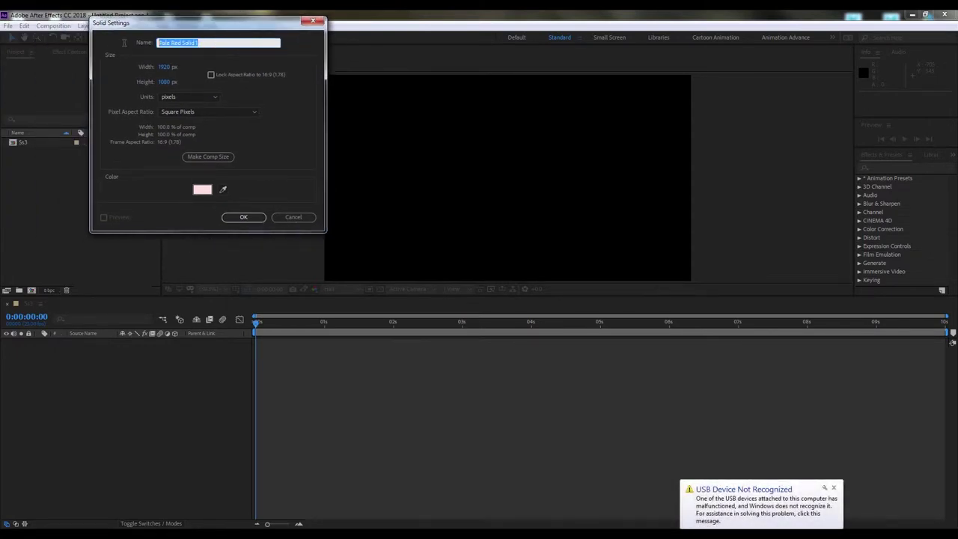
{"action": "type", "text": "Backgro"}
{"action": "type", "text": "und"}
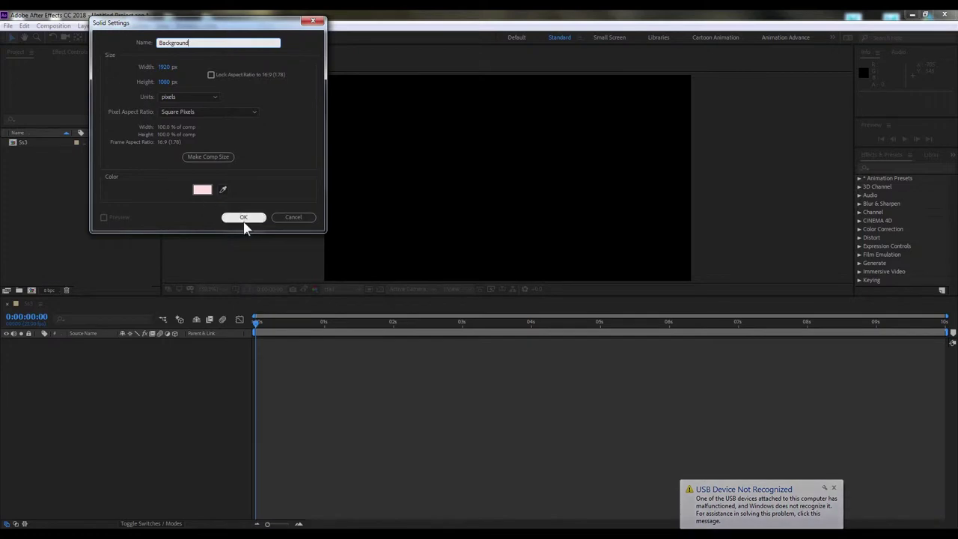
{"action": "left_click", "coordinate": [208, 191]}
{"action": "type", "text": "ff0000"}
{"action": "left_click", "coordinate": [232, 36]}
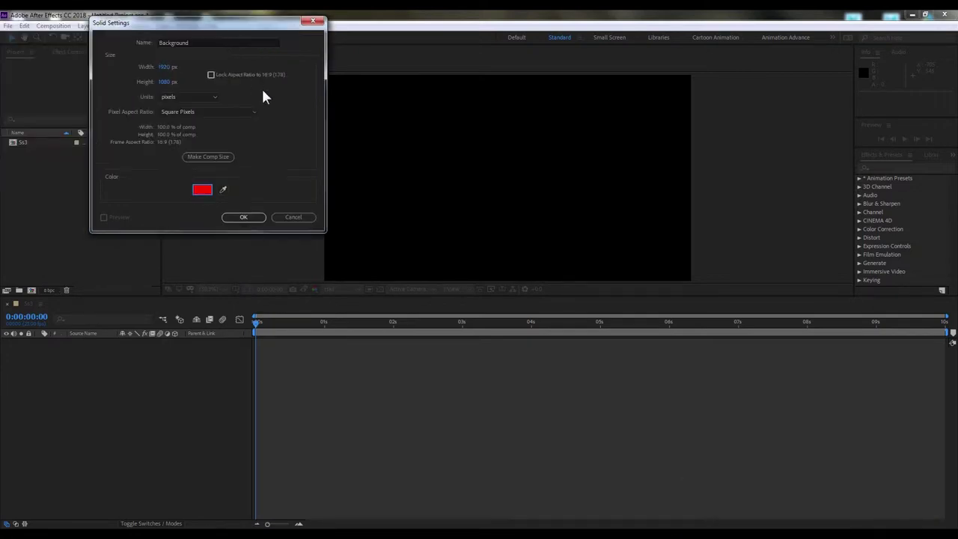
{"action": "left_click", "coordinate": [243, 217]}
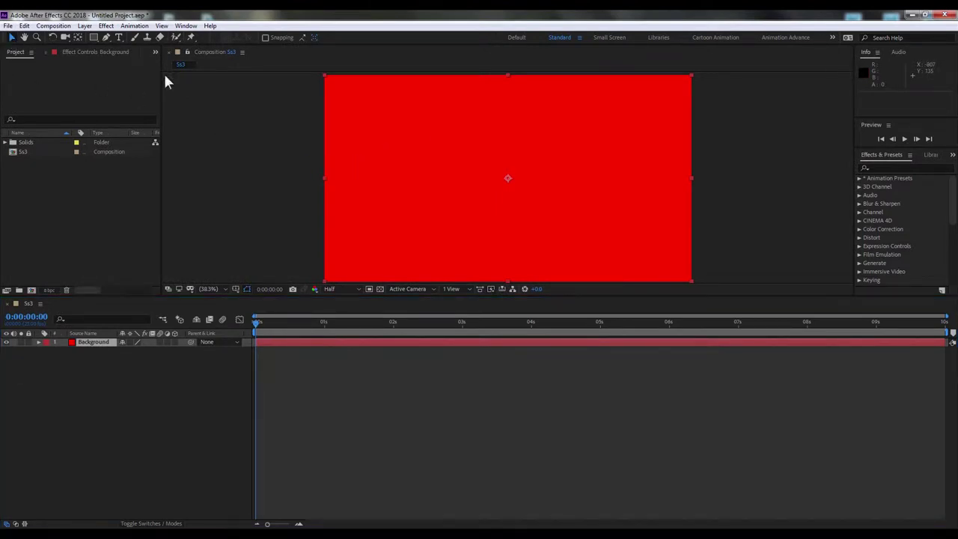
- Undo an accidental move of the solid and apply Gradient Ramp to the Background layer
{"action": "mouse_move", "coordinate": [372, 104]}
{"action": "left_mouse_down"}
{"action": "mouse_move", "coordinate": [521, 134]}
{"action": "mouse_move", "coordinate": [397, 112]}
{"action": "left_mouse_up"}
{"action": "left_click", "coordinate": [24, 26]}
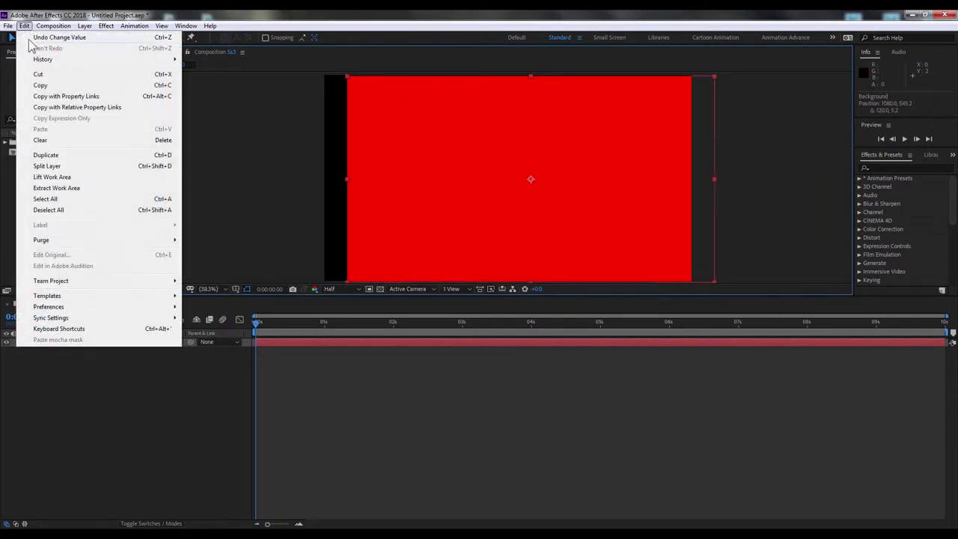
{"action": "left_click", "coordinate": [57, 38]}
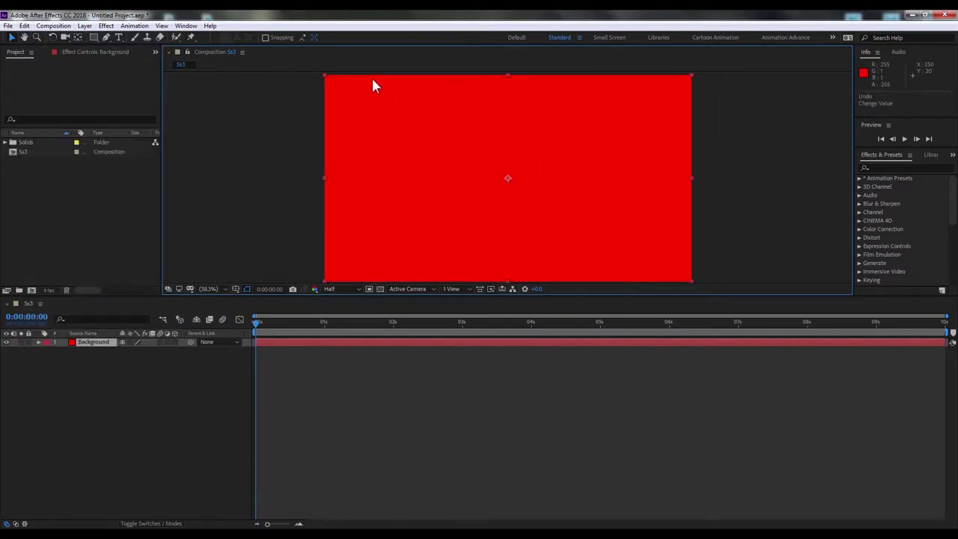
{"action": "left_click", "coordinate": [106, 25]}
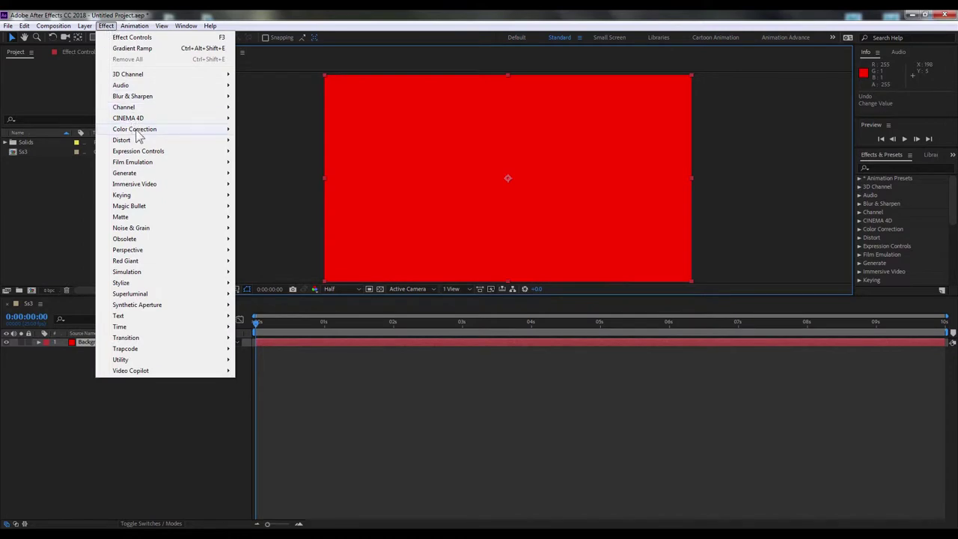
{"action": "mouse_move", "coordinate": [139, 173]}
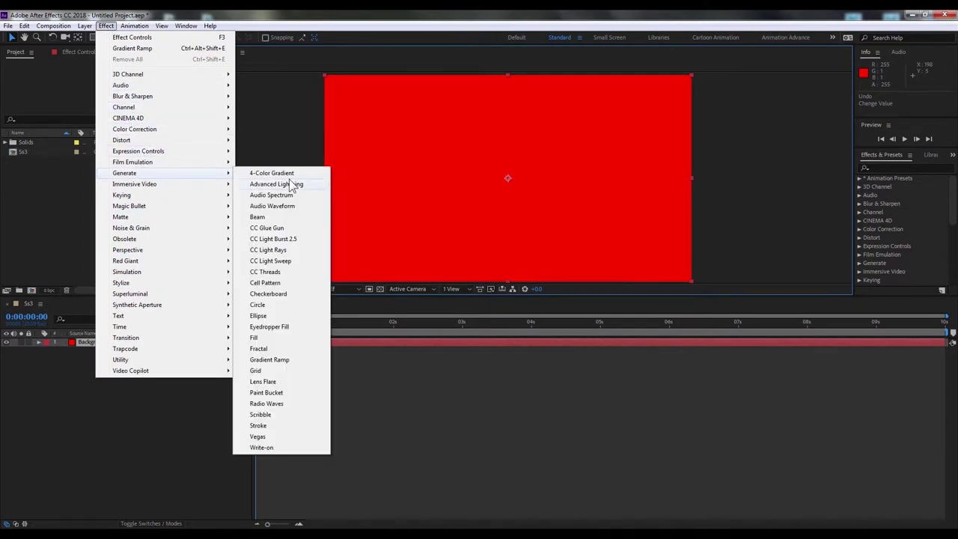
{"action": "left_click", "coordinate": [273, 362]}
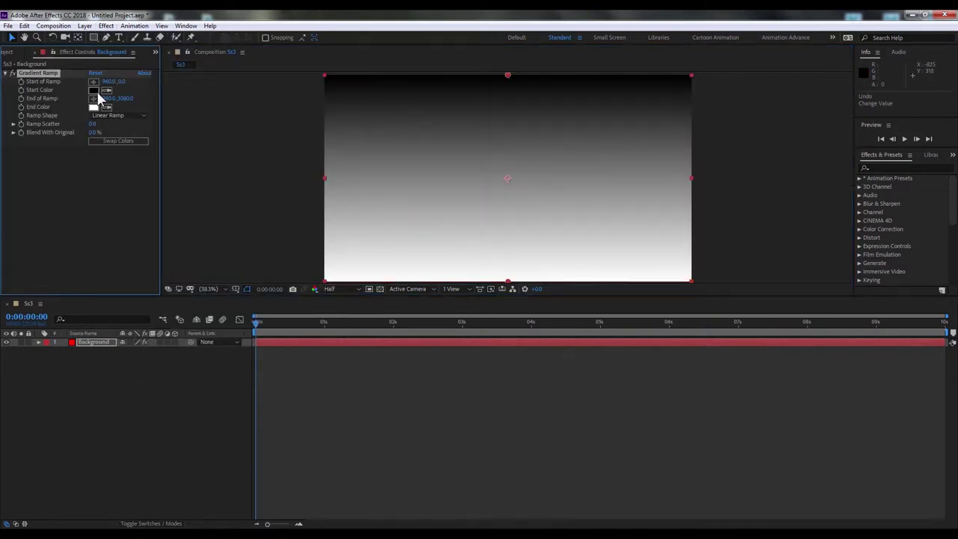
- Set the Ramp Shape to Radial Ramp and pick a light lavender Start Color
{"action": "left_click", "coordinate": [113, 115]}
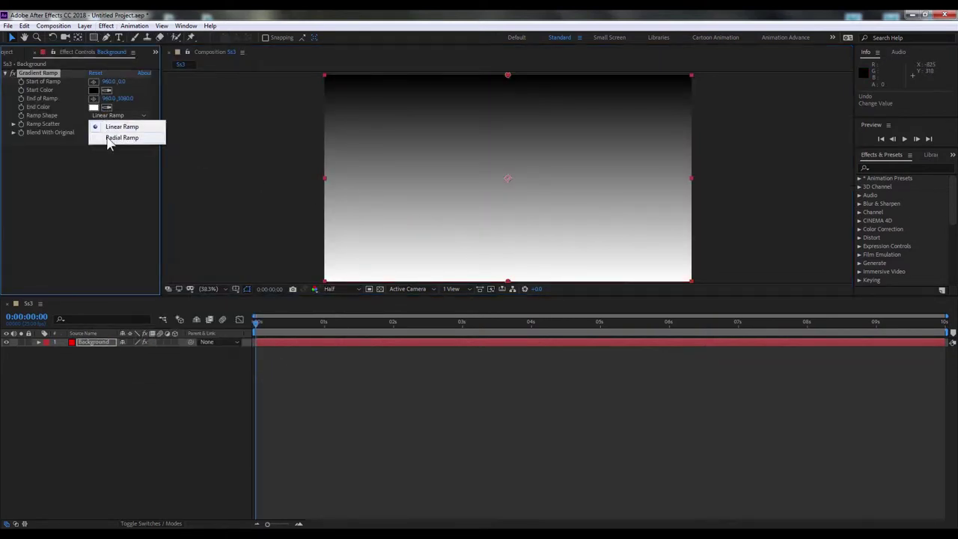
{"action": "left_click", "coordinate": [110, 140]}
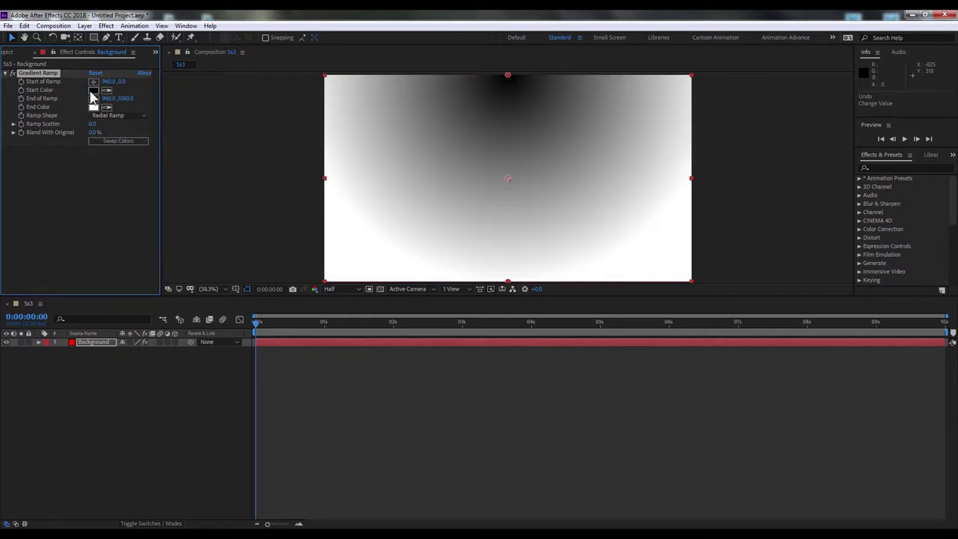
{"action": "left_click", "coordinate": [92, 90]}
{"action": "left_click", "coordinate": [151, 63]}
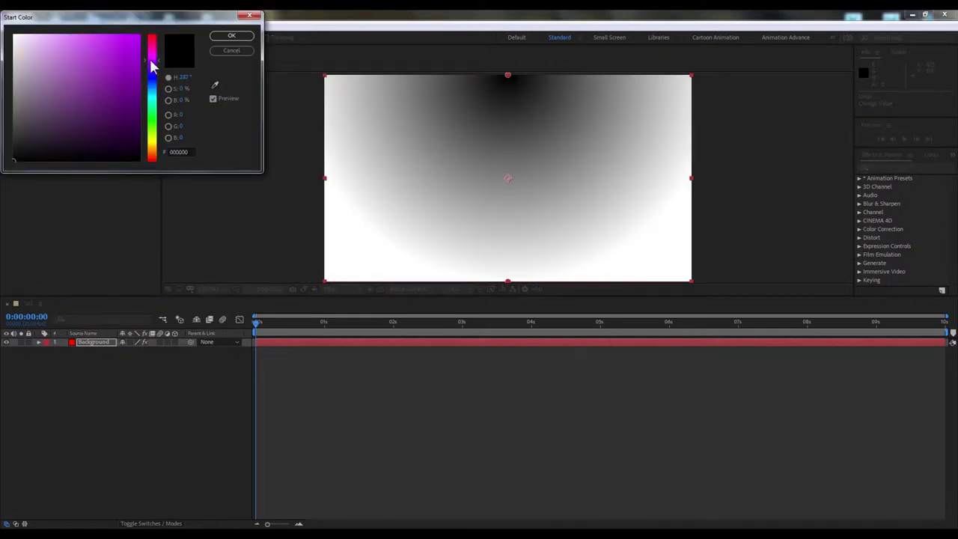
{"action": "left_click_drag", "start_coordinate": [151, 67], "coordinate": [152, 62]}
{"action": "left_click_drag", "start_coordinate": [163, 18], "coordinate": [256, 28]}
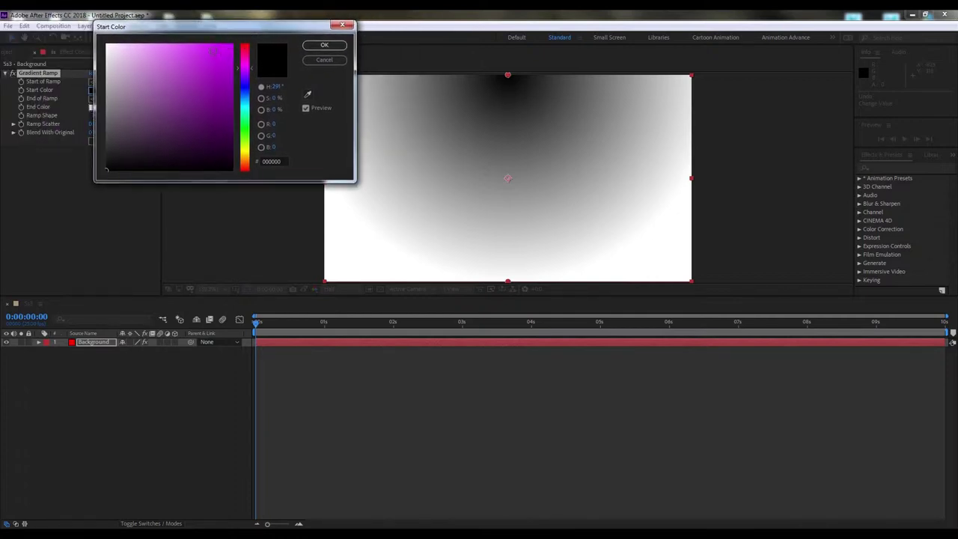
{"action": "left_click_drag", "start_coordinate": [246, 78], "coordinate": [245, 84]}
{"action": "left_click", "coordinate": [133, 49]}
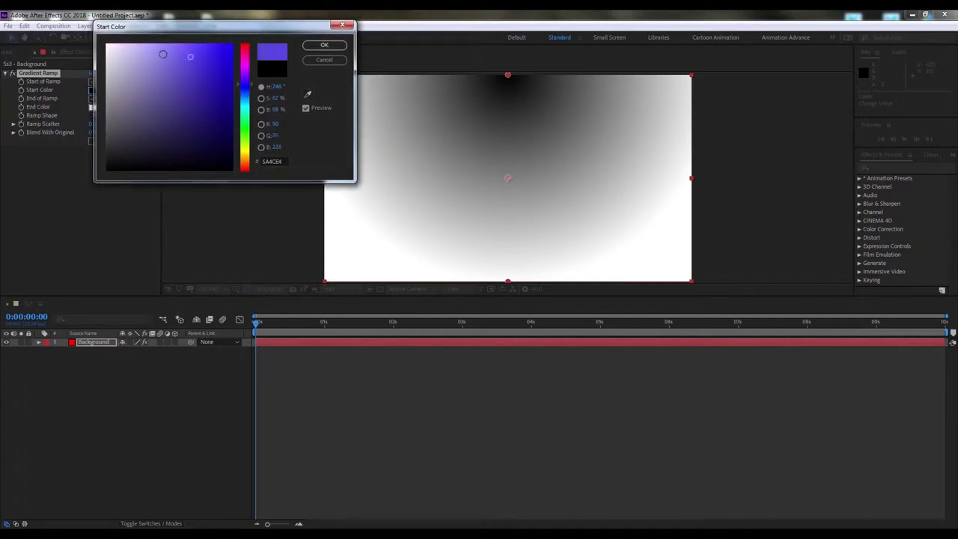
{"action": "left_click_drag", "start_coordinate": [132, 50], "coordinate": [146, 50]}
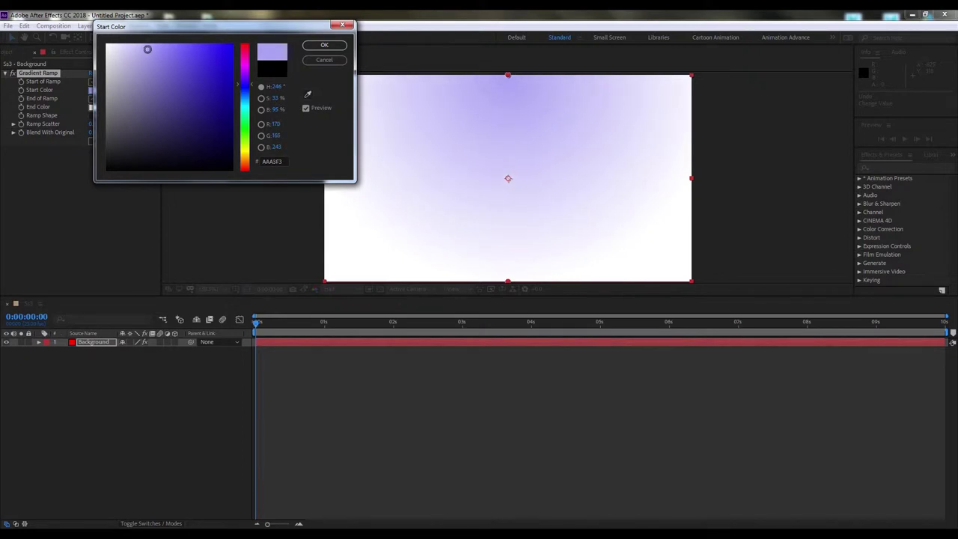
{"action": "left_click", "coordinate": [320, 46]}
- Set the gradient's End Color to deep blue
{"action": "left_click", "coordinate": [92, 107]}
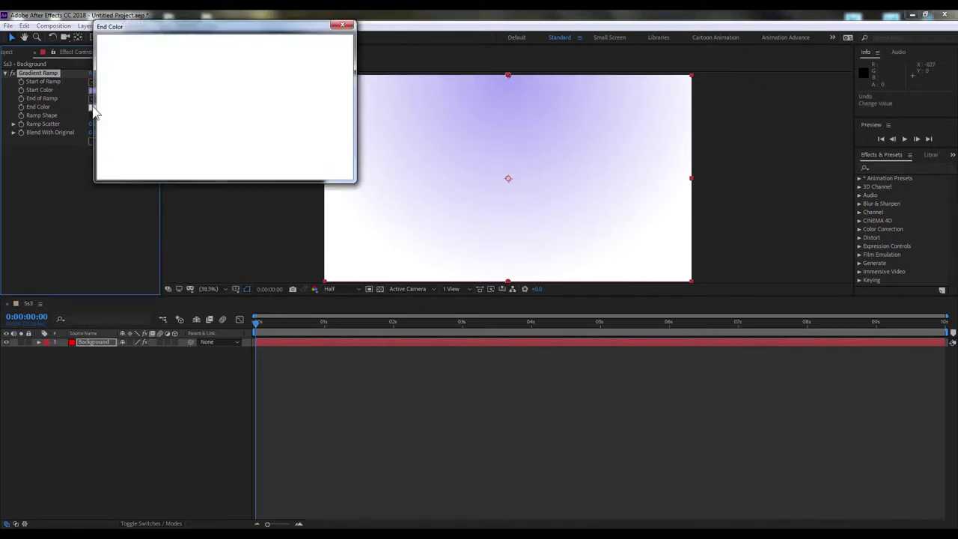
{"action": "left_click_drag", "start_coordinate": [287, 28], "coordinate": [322, 33]}
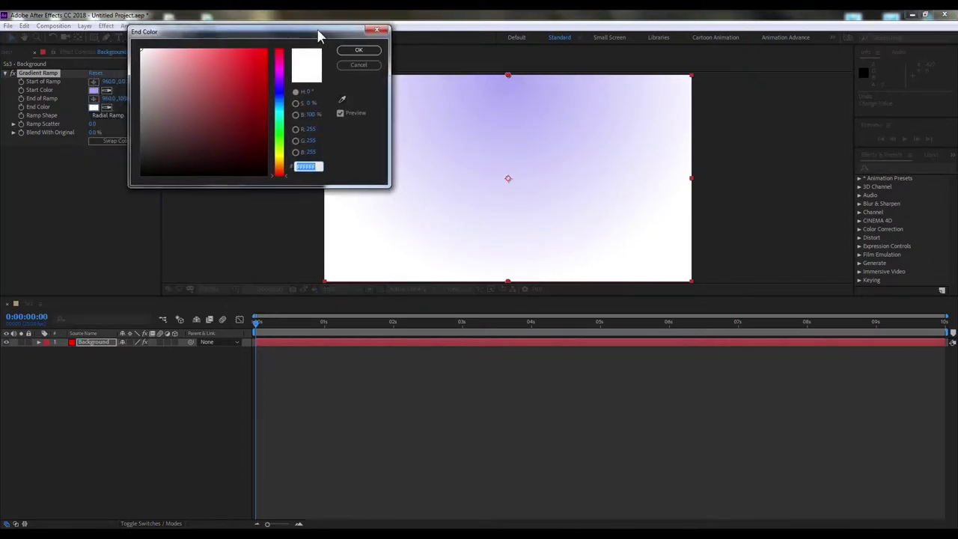
{"action": "left_click", "coordinate": [279, 90]}
{"action": "left_click", "coordinate": [249, 72]}
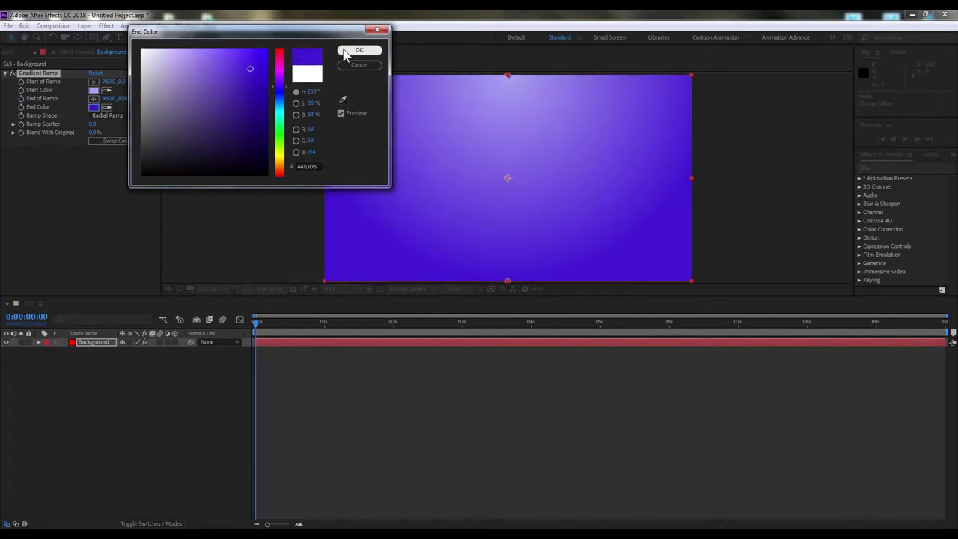
{"action": "left_click", "coordinate": [360, 51]}
- Place the ramp start near the top centre and pull the end point below the frame to 967.8, 1351.3
{"action": "left_click", "coordinate": [94, 82]}
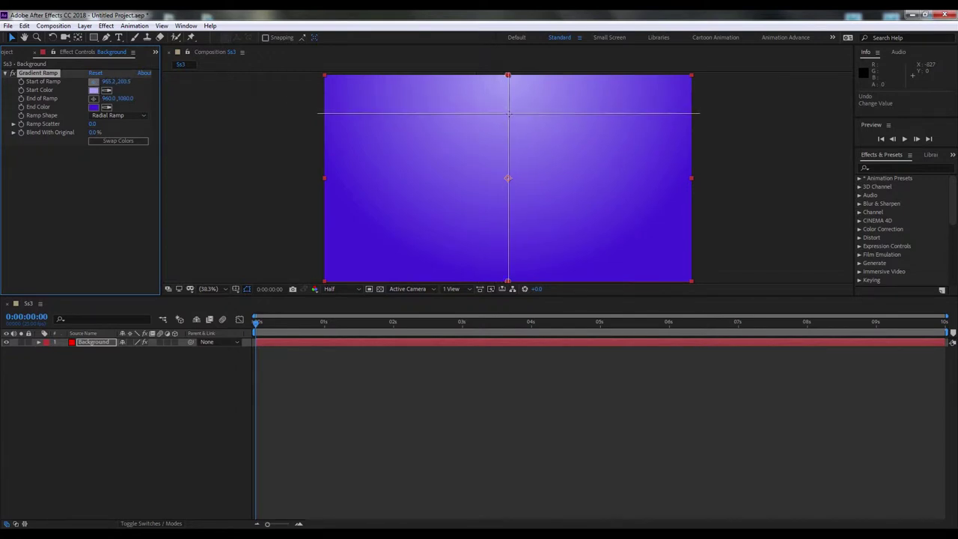
{"action": "left_click", "coordinate": [508, 135]}
{"action": "left_click_drag", "start_coordinate": [505, 137], "coordinate": [507, 127]}
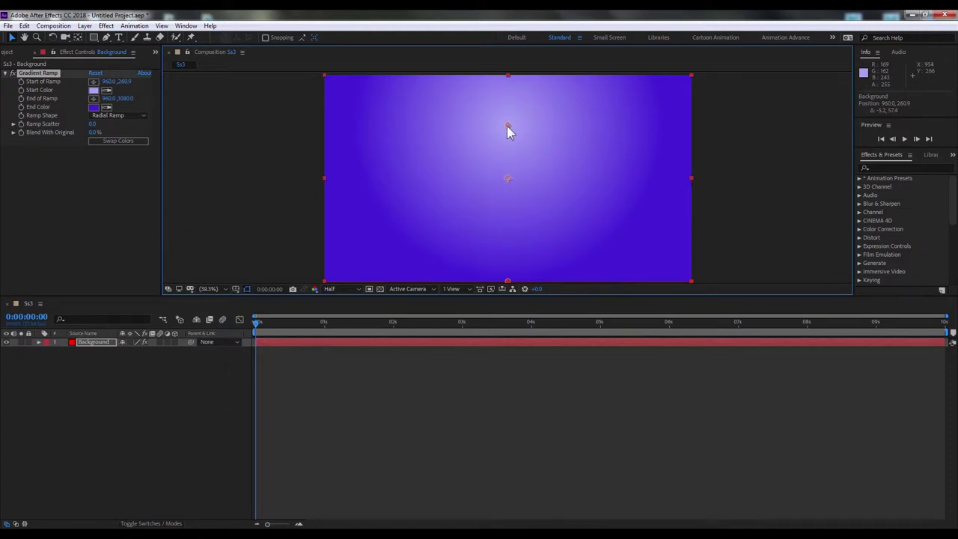
{"action": "left_click", "coordinate": [92, 98]}
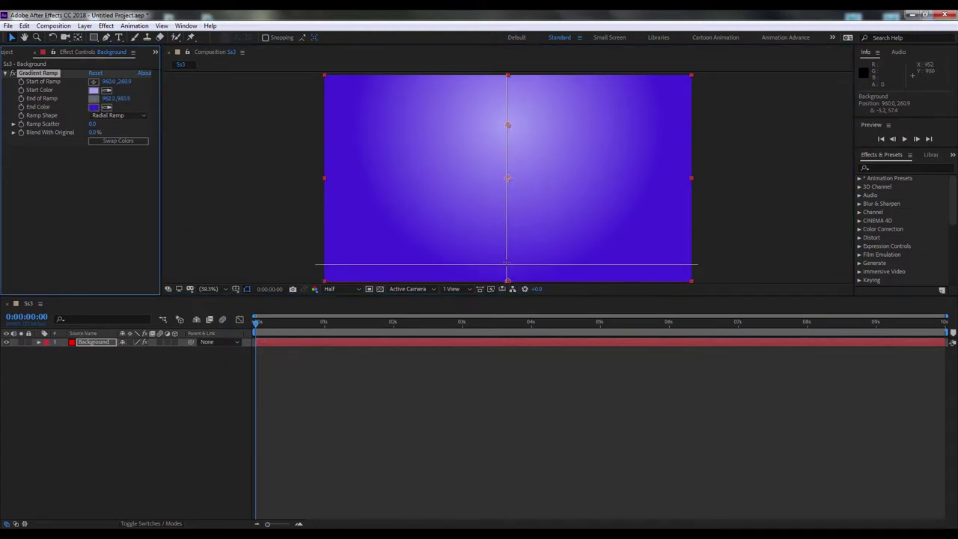
{"action": "left_click", "coordinate": [507, 264]}
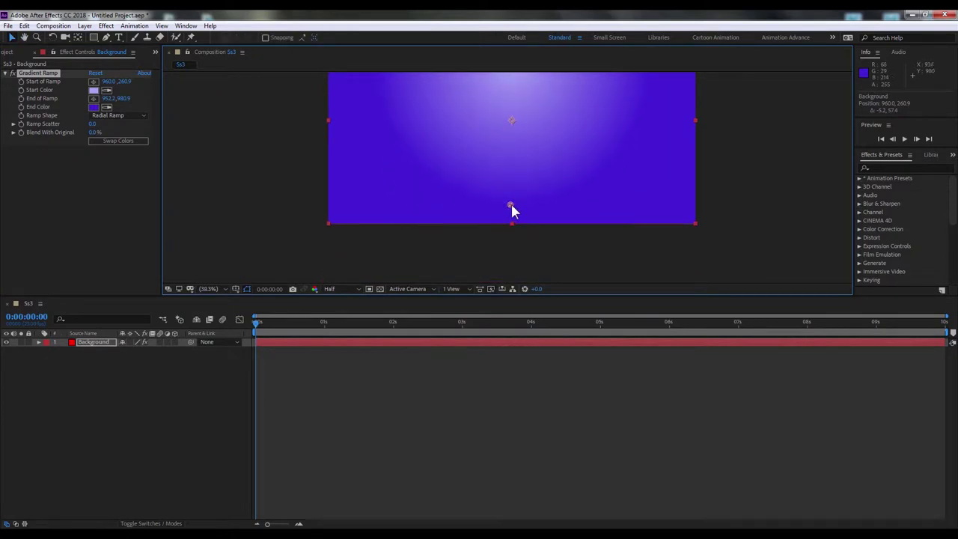
{"action": "left_click_drag", "start_coordinate": [510, 205], "coordinate": [513, 275]}
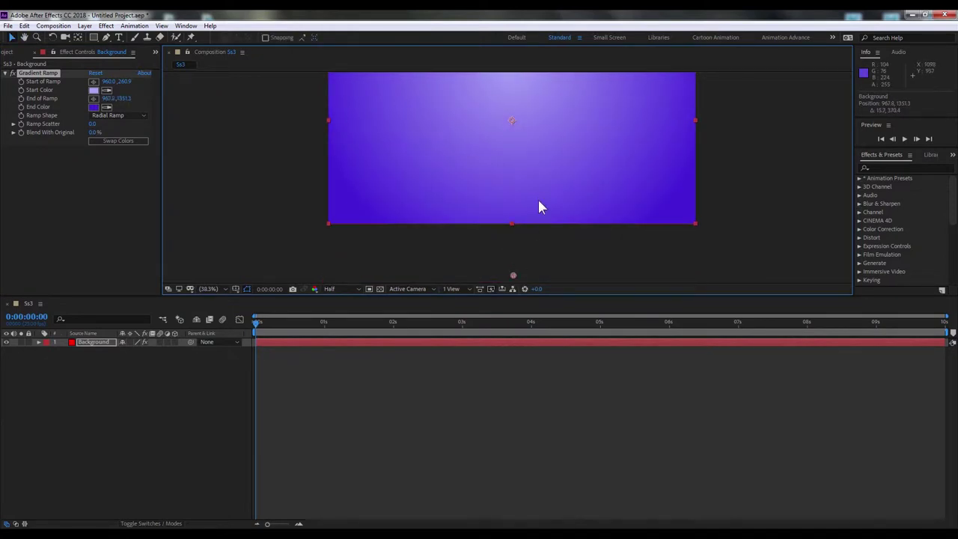
{"action": "left_click_drag", "start_coordinate": [538, 204], "coordinate": [528, 258]}
- Move the ramp start to 965.2, 331.3 toward the frame centre and deselect the layer
{"action": "key", "text": "v"}
{"action": "left_click", "coordinate": [199, 289]}
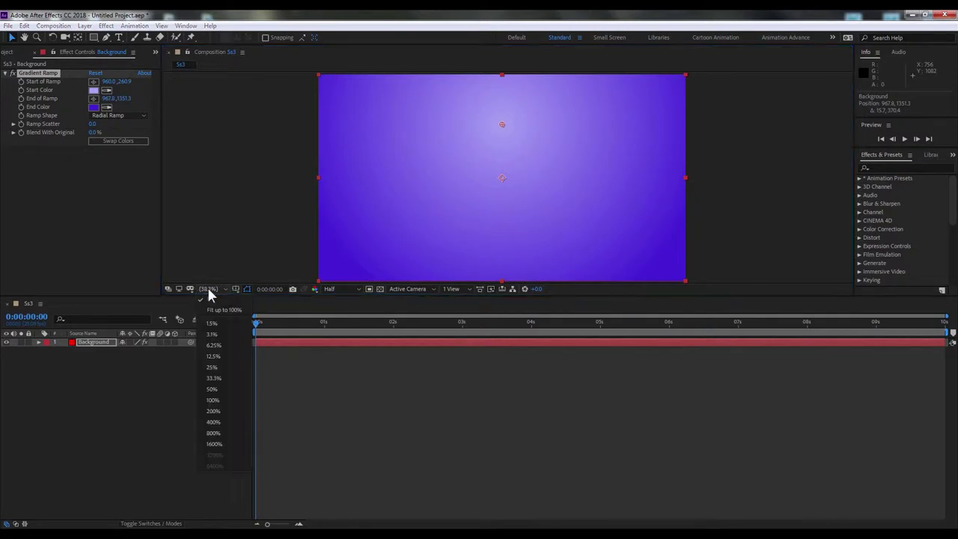
{"action": "left_click", "coordinate": [219, 301]}
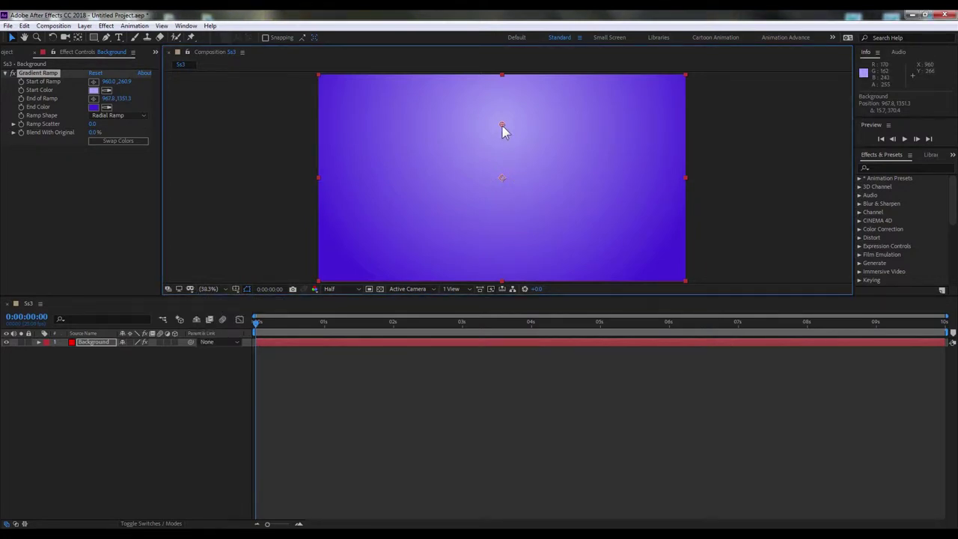
{"action": "left_click_drag", "start_coordinate": [502, 126], "coordinate": [502, 144]}
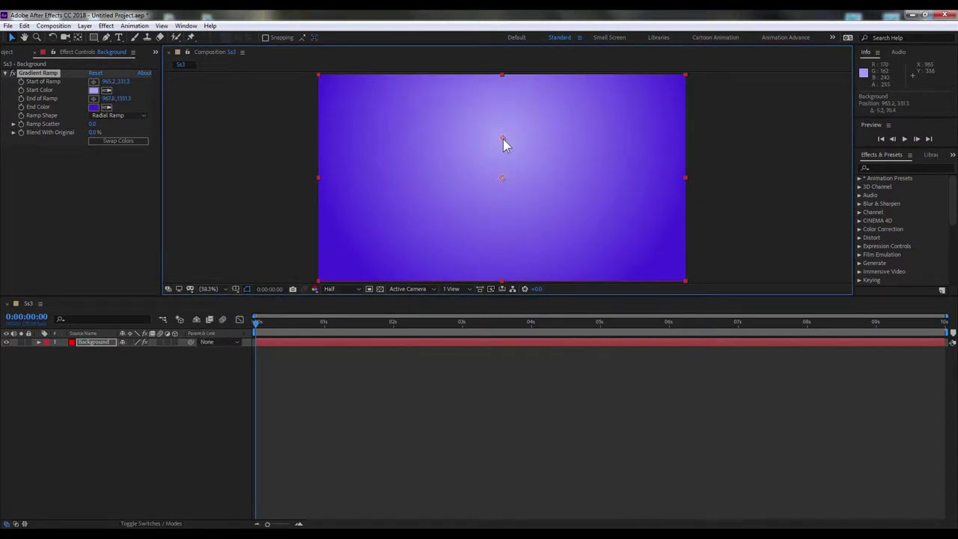
{"action": "left_click", "coordinate": [97, 353]}
- Lock the Background layer and collapse its Gradient Ramp properties
{"action": "left_click", "coordinate": [95, 343]}
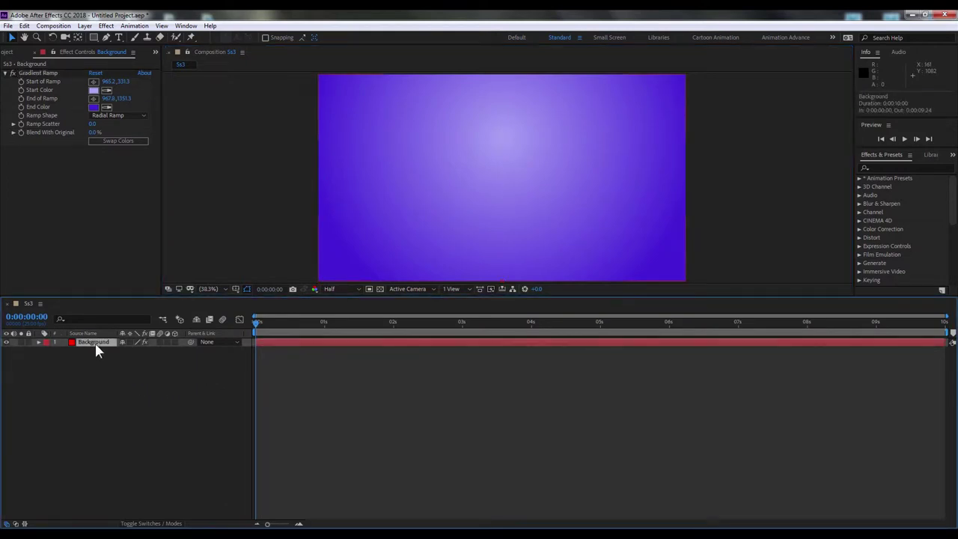
{"action": "left_click", "coordinate": [6, 342]}
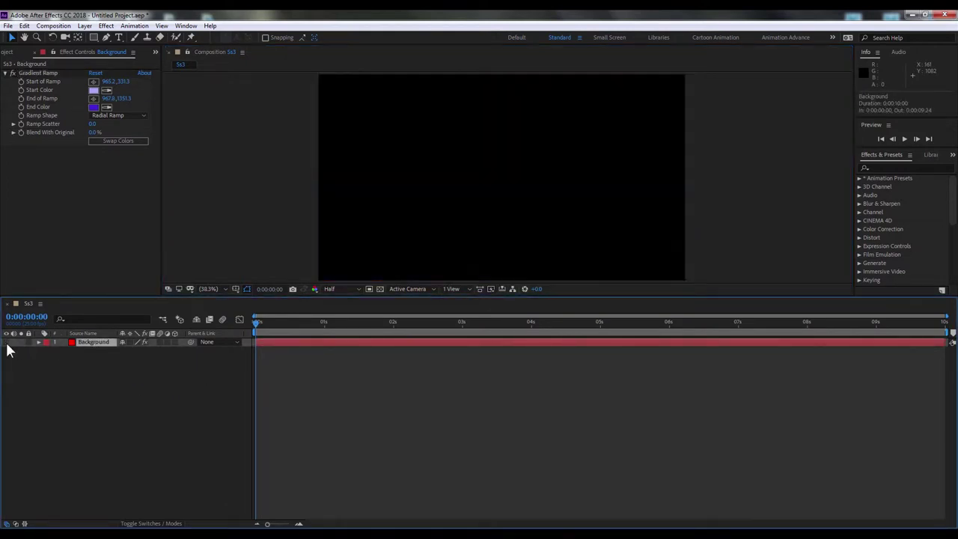
{"action": "left_click", "coordinate": [6, 342]}
{"action": "left_click", "coordinate": [29, 342]}
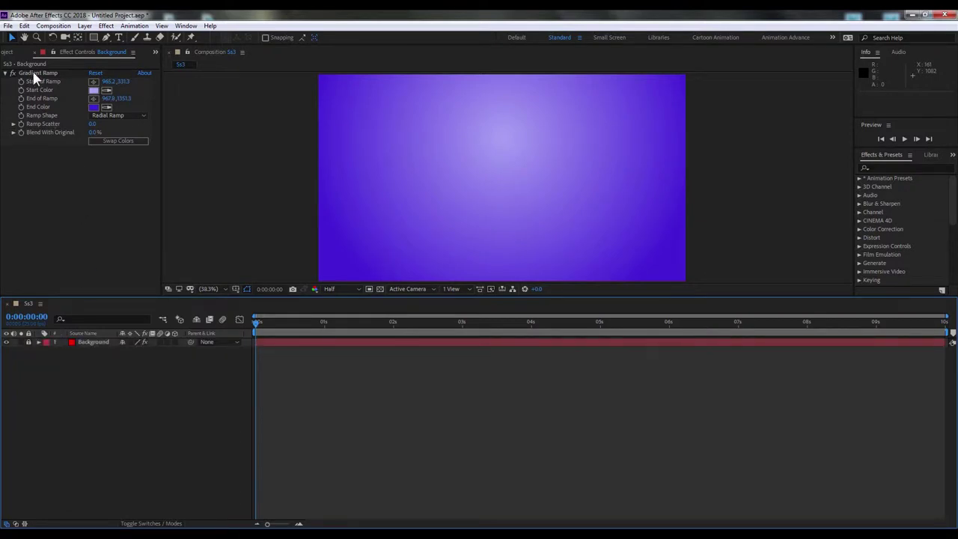
{"action": "left_click", "coordinate": [11, 73]}
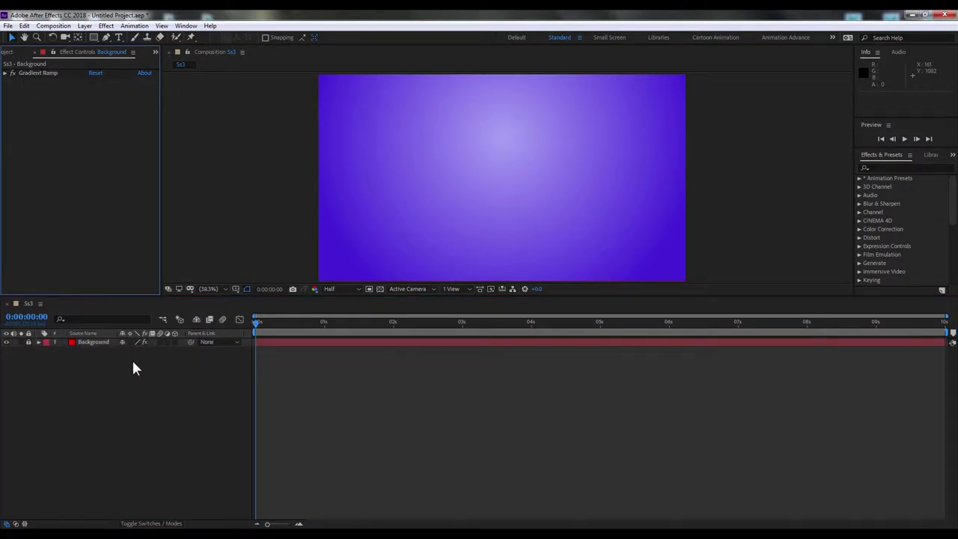
{"action": "left_click", "coordinate": [29, 342]}
{"action": "left_click", "coordinate": [82, 344]}
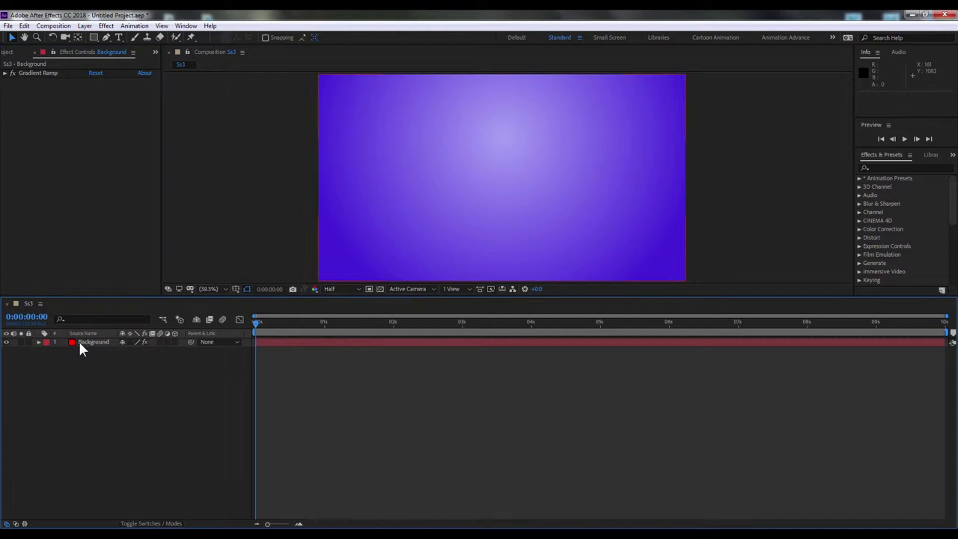
{"action": "left_click", "coordinate": [29, 342]}
- Bring the Project panel with the Solids folder and Sc3 back into view
{"action": "left_click", "coordinate": [13, 53]}
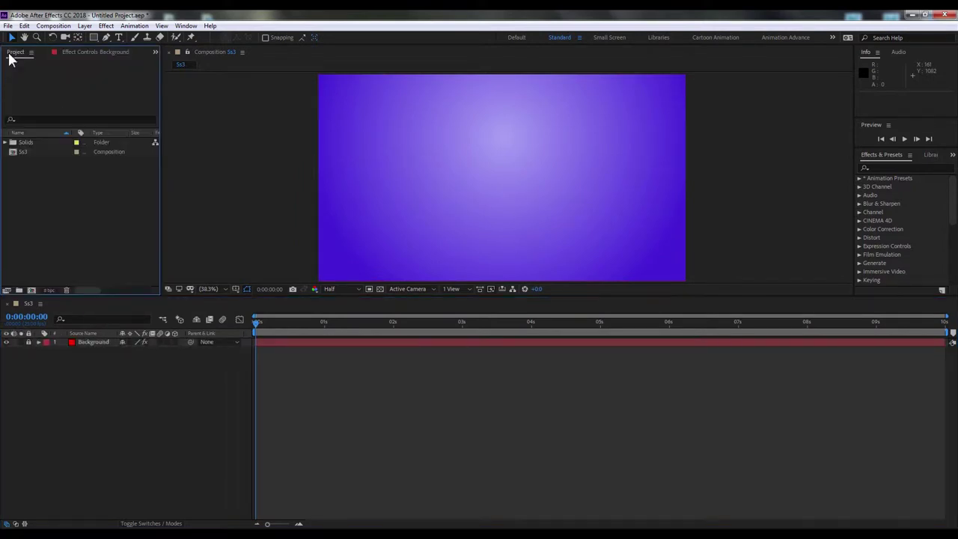
{"action": "left_click", "coordinate": [85, 25]}
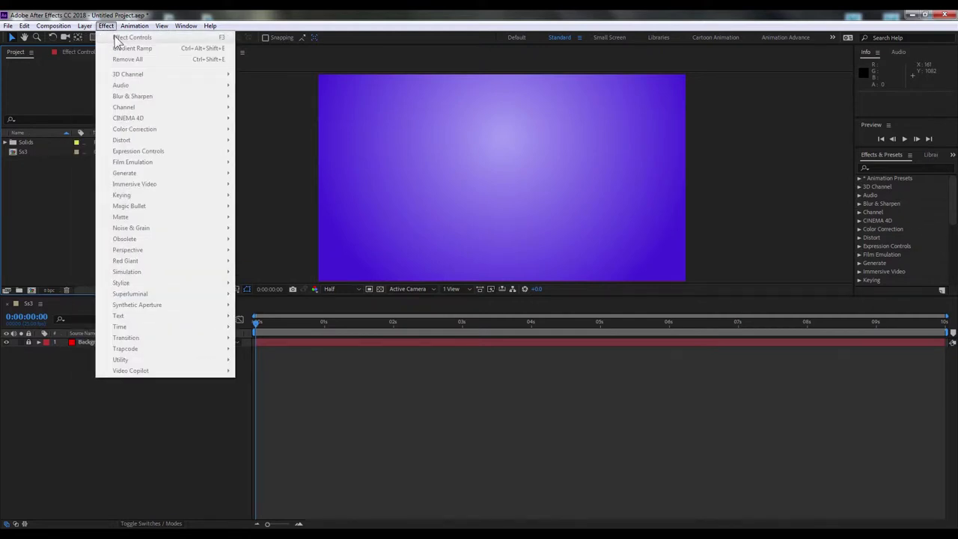
{"action": "left_click", "coordinate": [72, 417]}
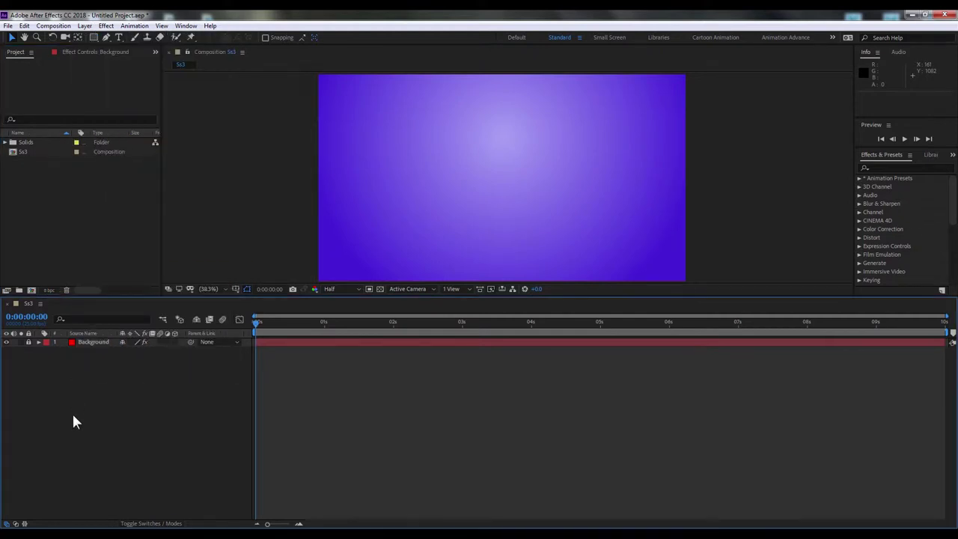
- Create a white full-frame solid named snow on top of the Background layer
{"action": "left_click", "coordinate": [86, 26]}
{"action": "mouse_move", "coordinate": [94, 37]}
{"action": "left_click", "coordinate": [269, 53]}
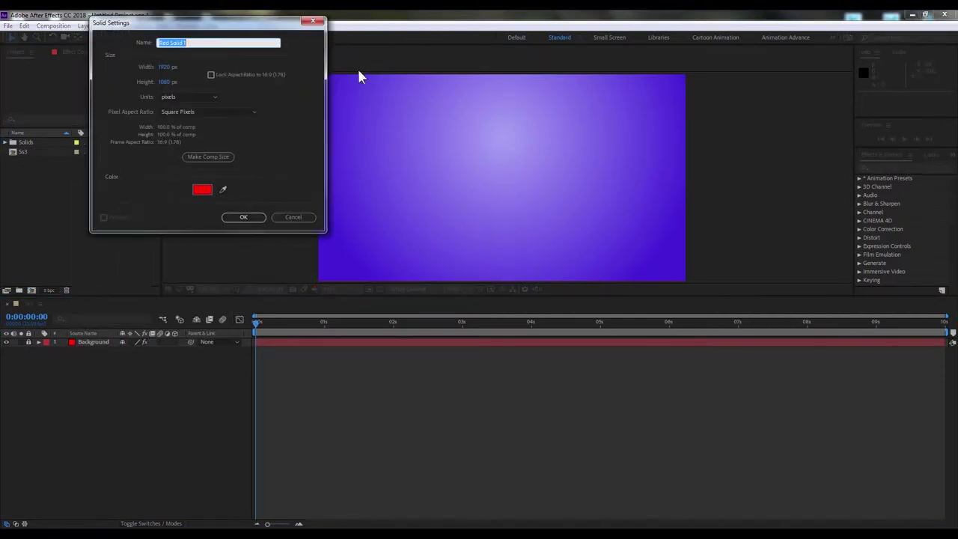
{"action": "type", "text": "snow"}
{"action": "left_click", "coordinate": [201, 191]}
{"action": "left_click", "coordinate": [161, 70]}
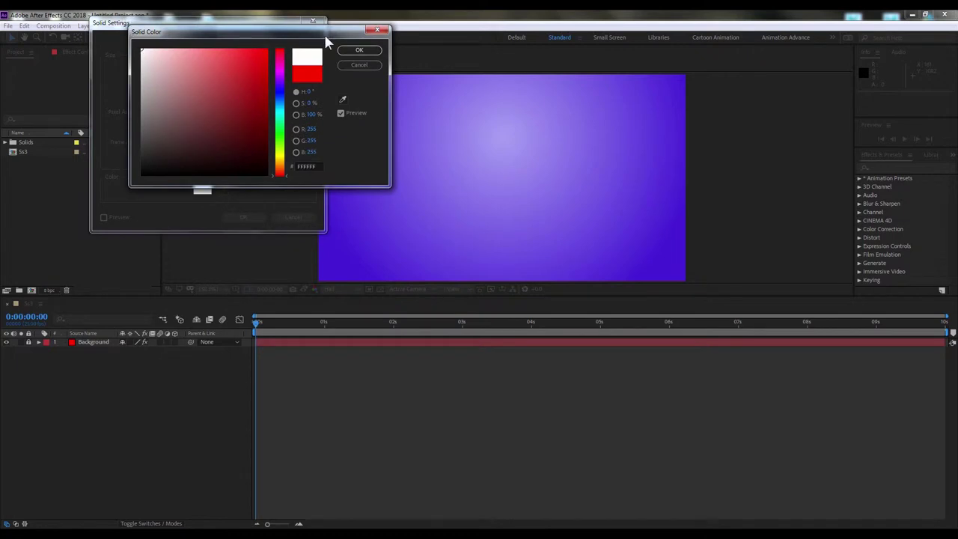
{"action": "left_click", "coordinate": [359, 47]}
{"action": "left_click", "coordinate": [244, 217]}
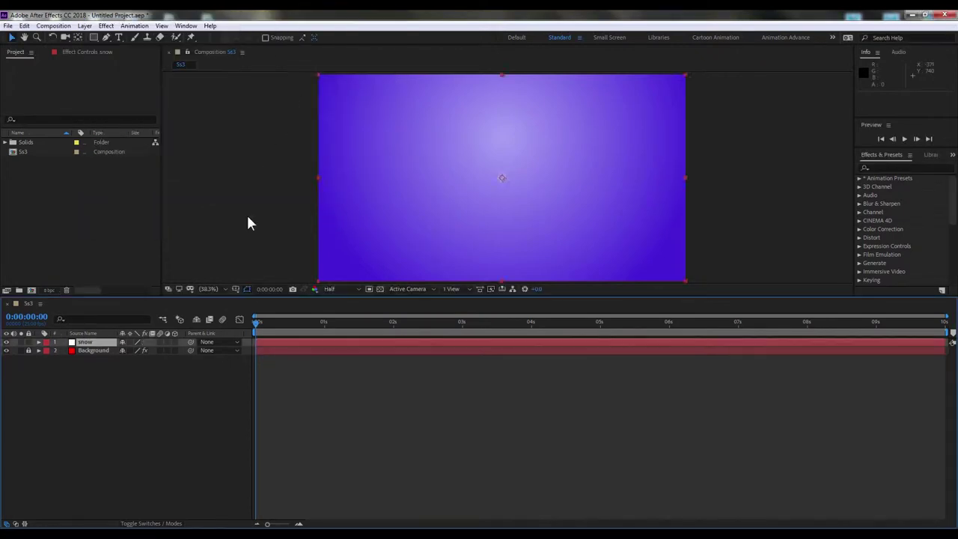
{"action": "left_click", "coordinate": [106, 26]}
- Apply CC Snowfall to the snow layer with Composite With Original turned off, then scrub to check it
{"action": "mouse_move", "coordinate": [137, 275]}
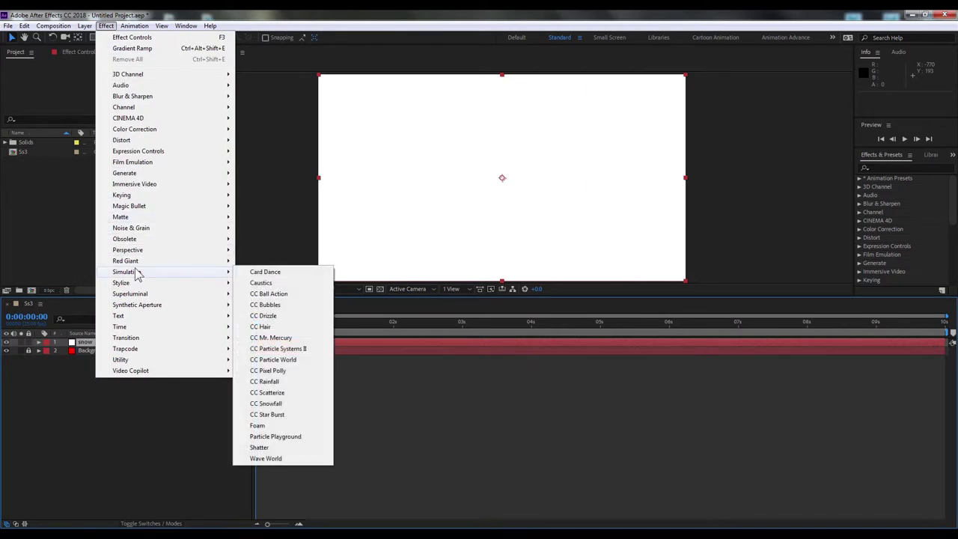
{"action": "left_click", "coordinate": [269, 404]}
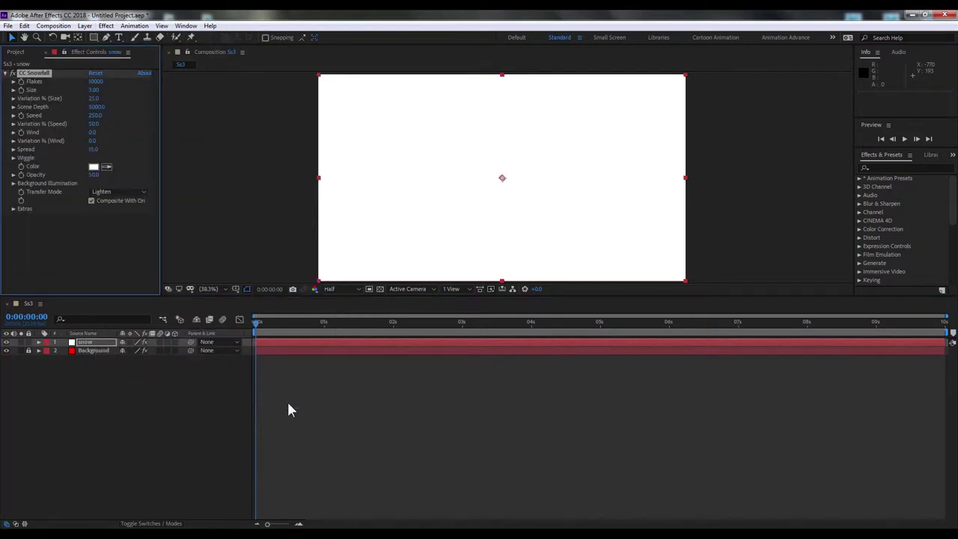
{"action": "left_click", "coordinate": [90, 200]}
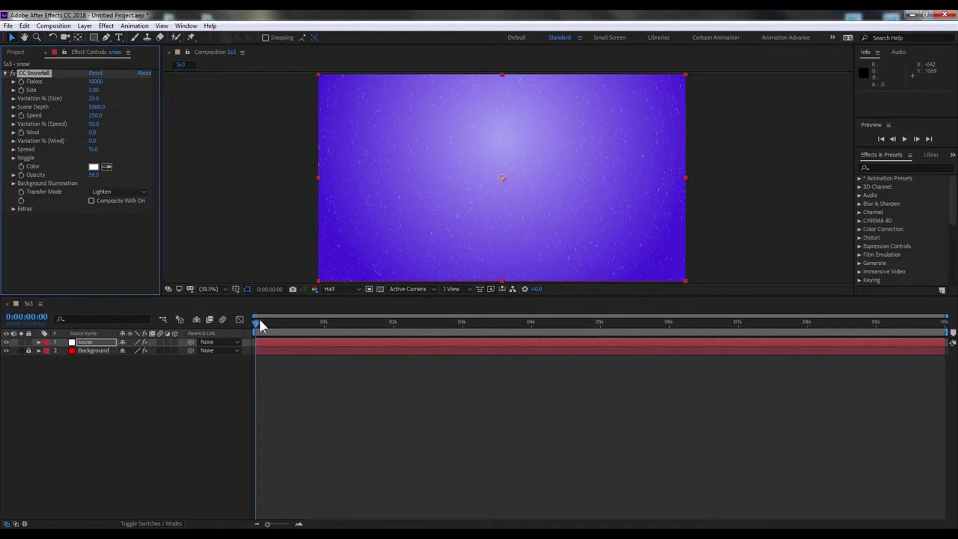
{"action": "mouse_move", "coordinate": [259, 319]}
{"action": "left_mouse_down"}
{"action": "mouse_move", "coordinate": [411, 340]}
{"action": "mouse_move", "coordinate": [605, 345]}
{"action": "left_mouse_up"}
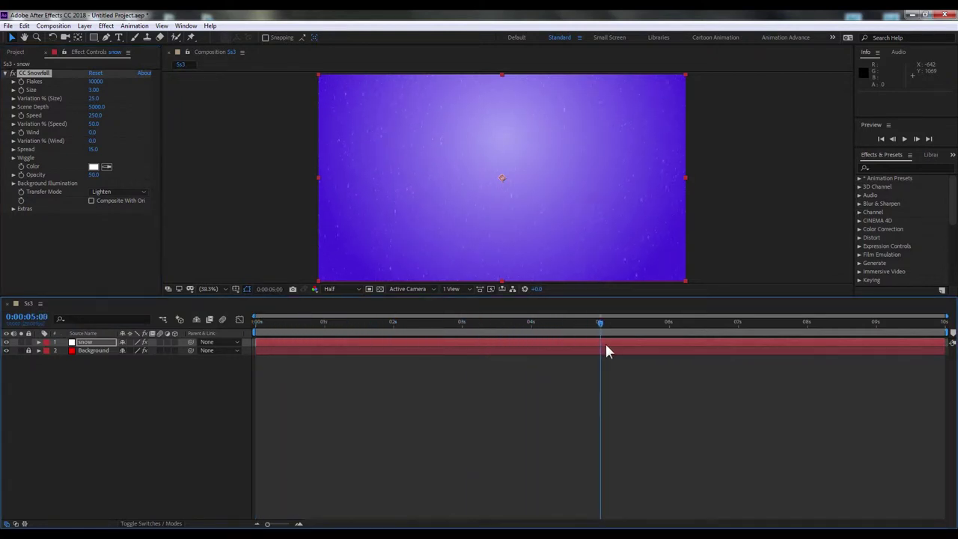
{"action": "left_click_drag", "start_coordinate": [606, 346], "coordinate": [590, 342]}
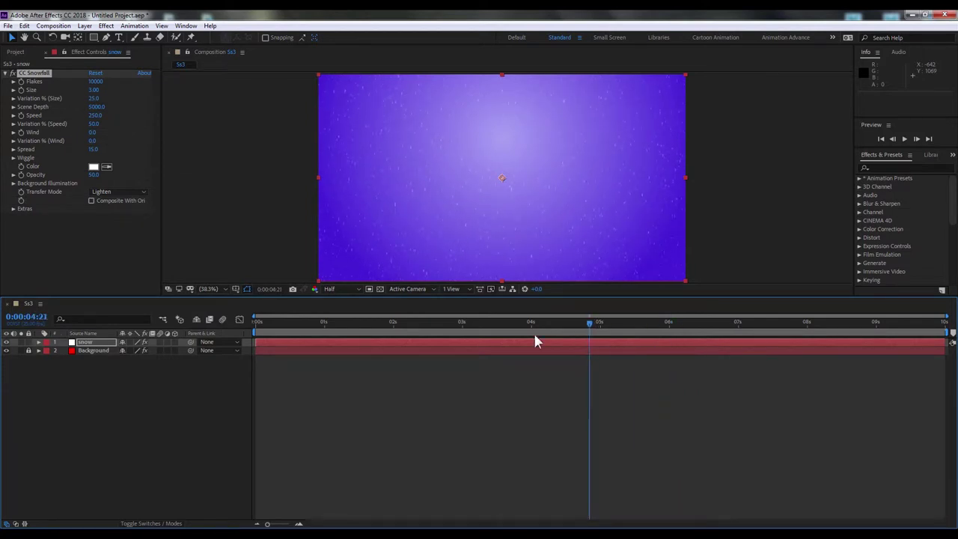
- Set snowfall Size 8, Speed 250 and Scene Depth 6950, then preview from the start
{"action": "left_click", "coordinate": [93, 90]}
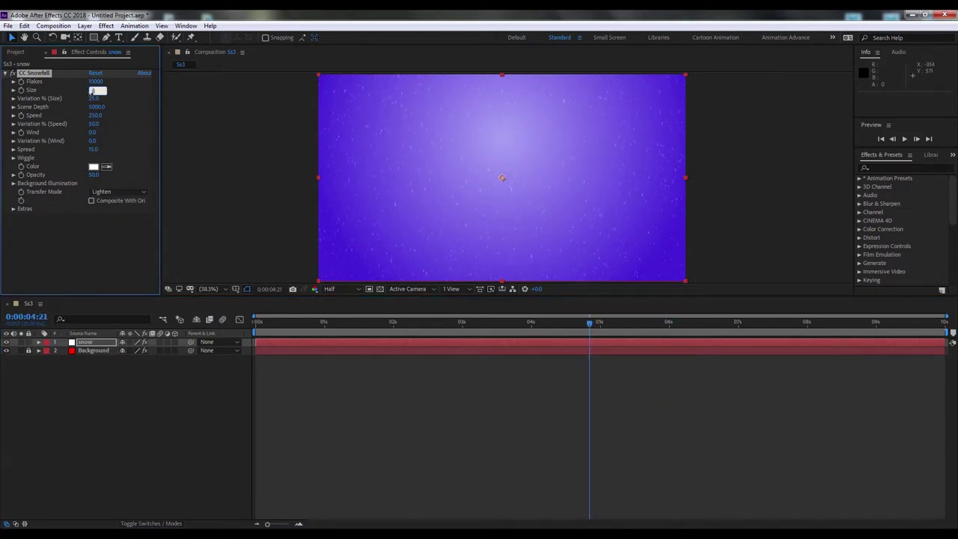
{"action": "key", "text": "Return"}
{"action": "left_click", "coordinate": [96, 89]}
{"action": "left_click", "coordinate": [95, 116]}
{"action": "left_click", "coordinate": [97, 116]}
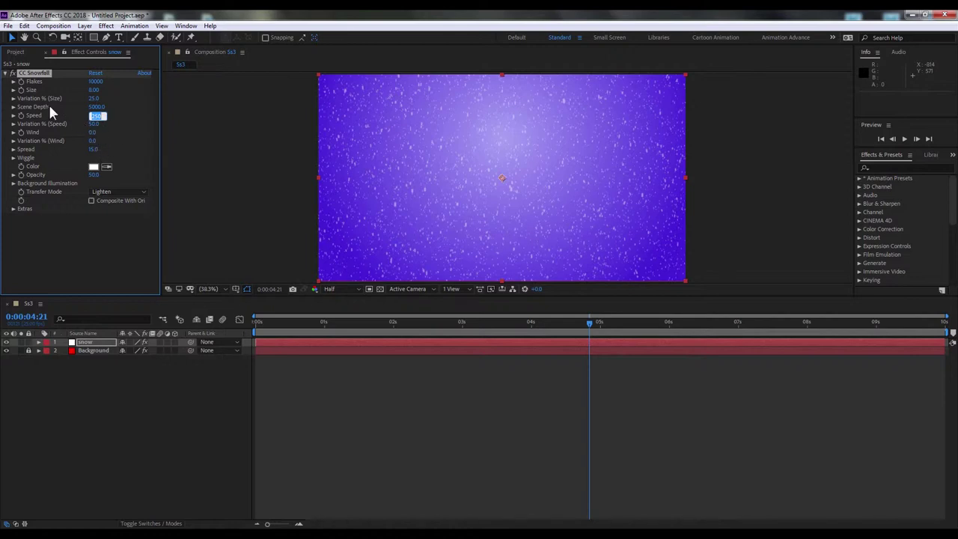
{"action": "key", "text": "Return"}
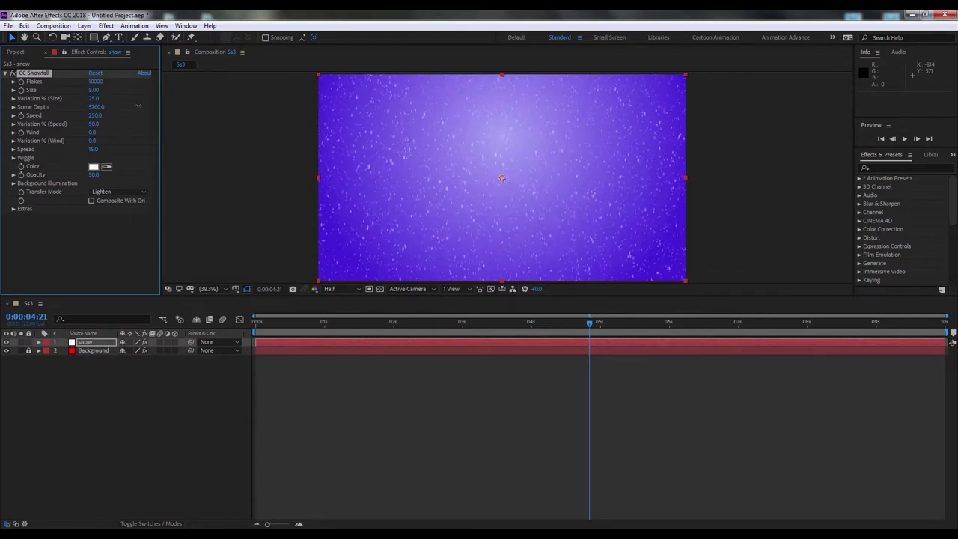
{"action": "left_click_drag", "start_coordinate": [187, 103], "coordinate": [292, 287]}
{"action": "left_click", "coordinate": [257, 331]}
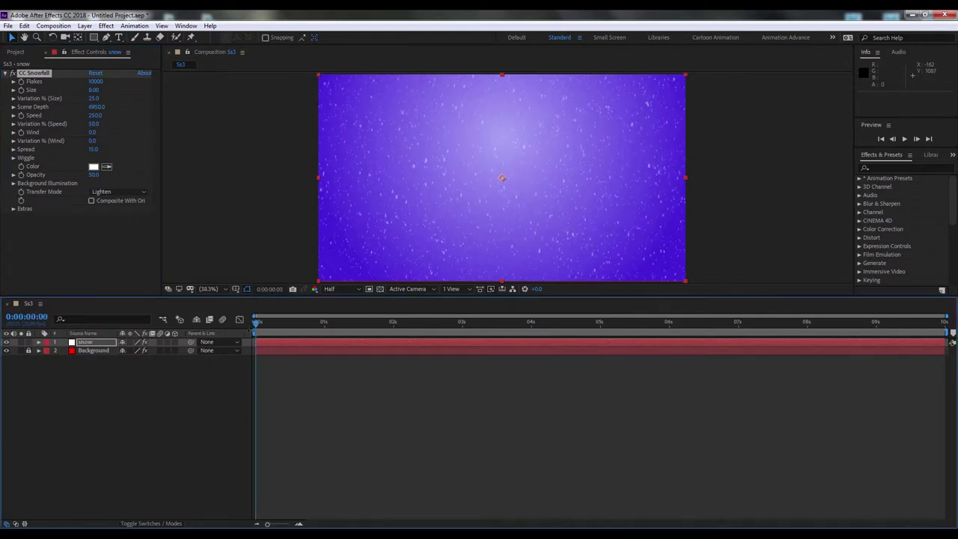
{"action": "left_click", "coordinate": [274, 363]}
{"action": "key", "text": "space"}
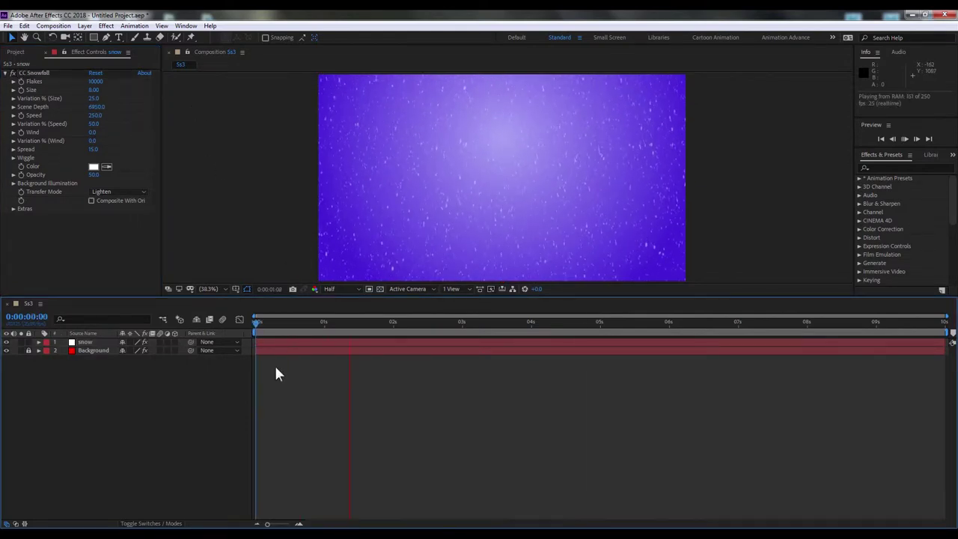
- Import Penguins.jpg and place it between the snow and Background layers
{"action": "key", "text": "space"}
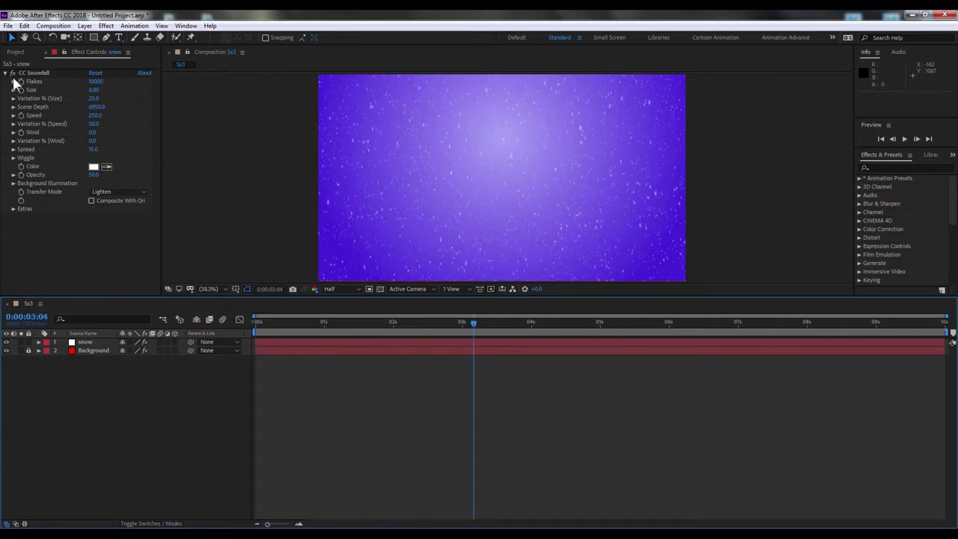
{"action": "left_click", "coordinate": [17, 54]}
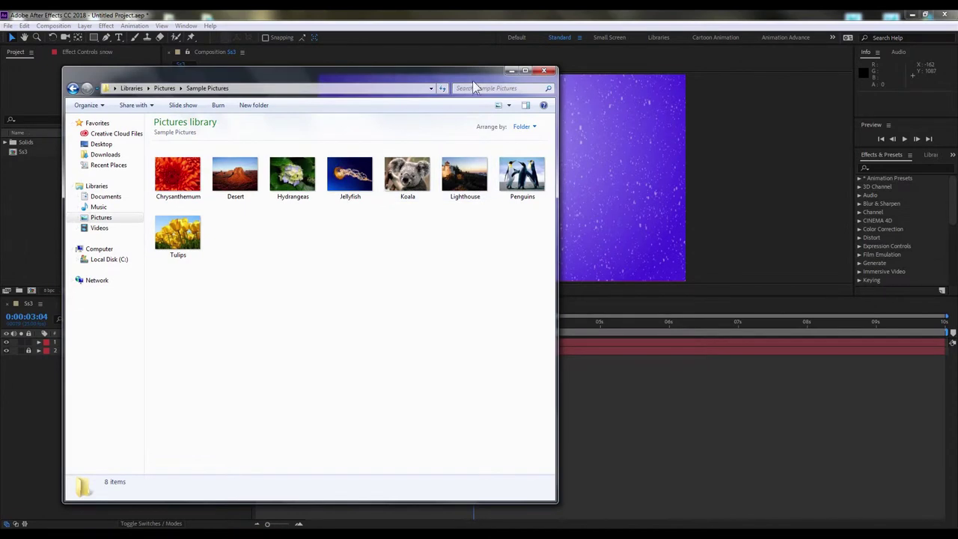
{"action": "left_click_drag", "start_coordinate": [473, 75], "coordinate": [511, 75]}
{"action": "left_click_drag", "start_coordinate": [559, 173], "coordinate": [30, 209]}
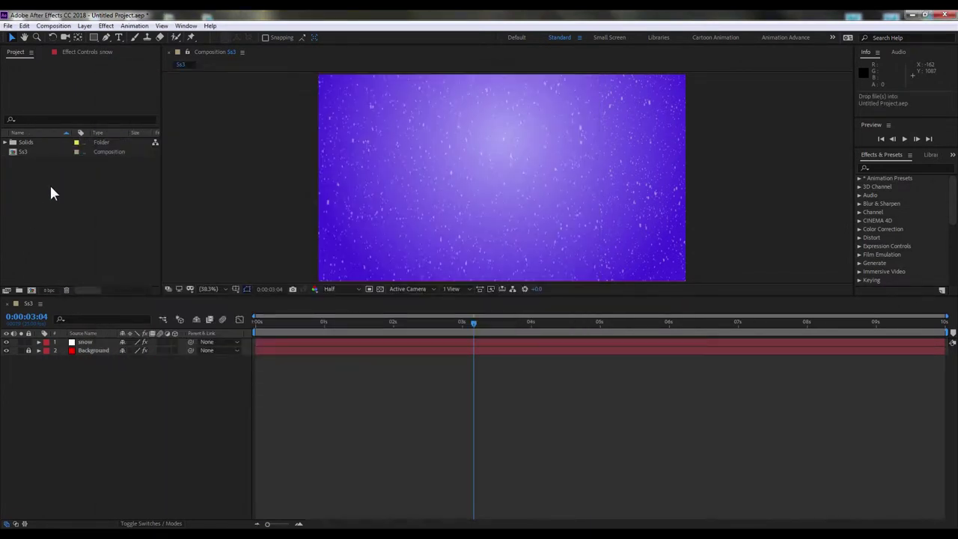
{"action": "mouse_move", "coordinate": [34, 142]}
{"action": "left_mouse_down"}
{"action": "mouse_move", "coordinate": [59, 352]}
{"action": "mouse_move", "coordinate": [68, 351]}
{"action": "left_mouse_up"}
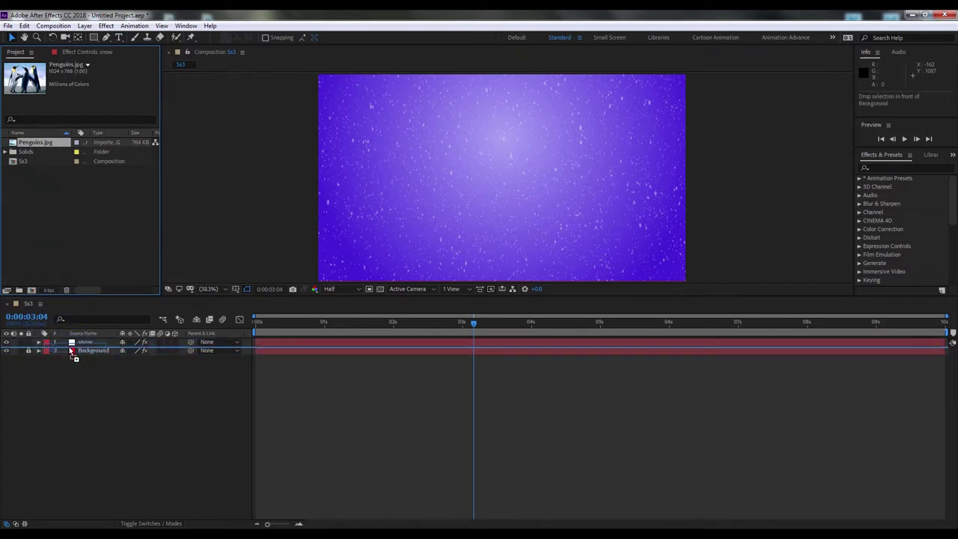
{"action": "mouse_move", "coordinate": [72, 353]}
{"action": "left_mouse_down"}
{"action": "mouse_move", "coordinate": [75, 341]}
{"action": "mouse_move", "coordinate": [88, 356]}
{"action": "left_mouse_up"}
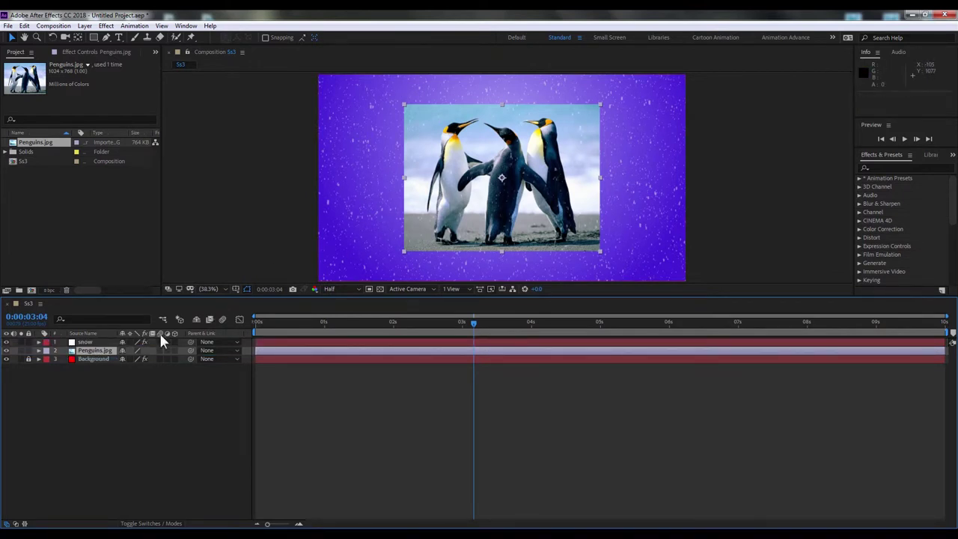
- Scale the Penguins layer to about 190% and lower it to position 960, 720
{"action": "key", "text": "s"}
{"action": "left_click", "coordinate": [38, 350]}
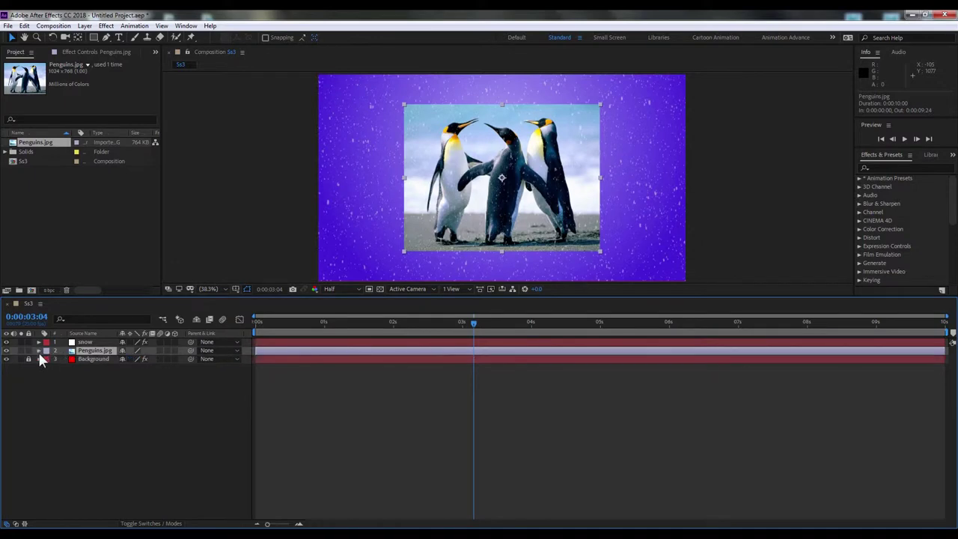
{"action": "left_click", "coordinate": [38, 350]}
{"action": "left_click", "coordinate": [46, 359]}
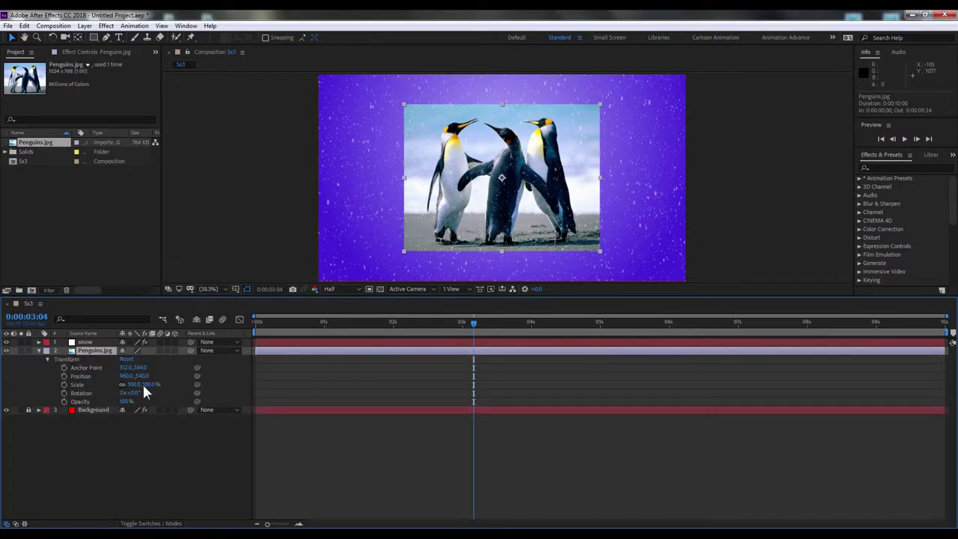
{"action": "left_click_drag", "start_coordinate": [143, 384], "coordinate": [187, 384]}
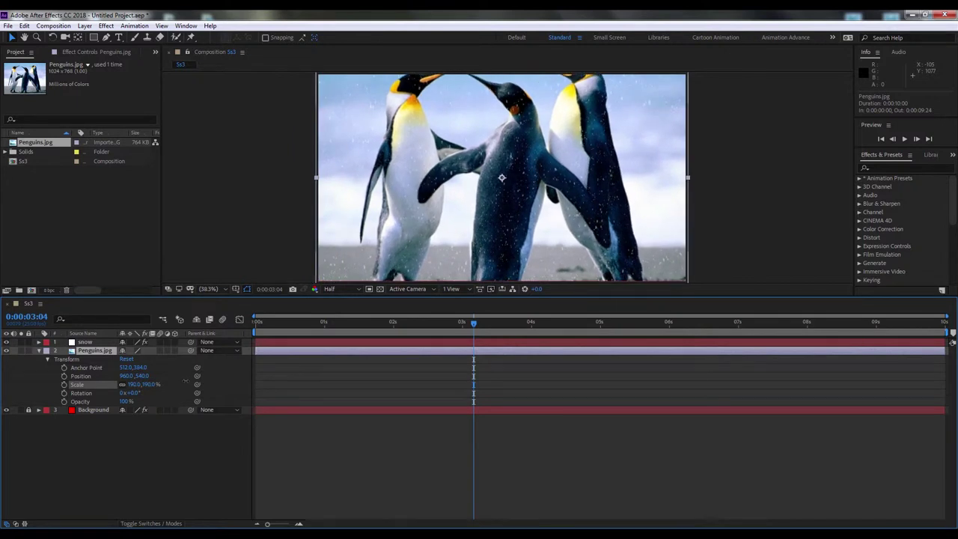
{"action": "left_click_drag", "start_coordinate": [412, 149], "coordinate": [413, 187]}
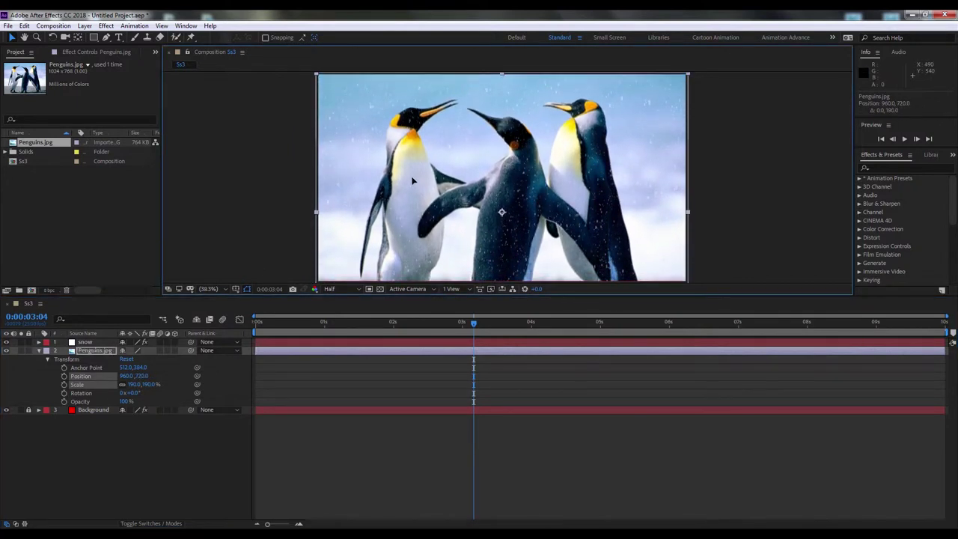
- Preview the snowy penguin animation from the first frame, then collapse the layer's Transform properties
{"action": "left_click", "coordinate": [259, 328]}
{"action": "left_click", "coordinate": [317, 442]}
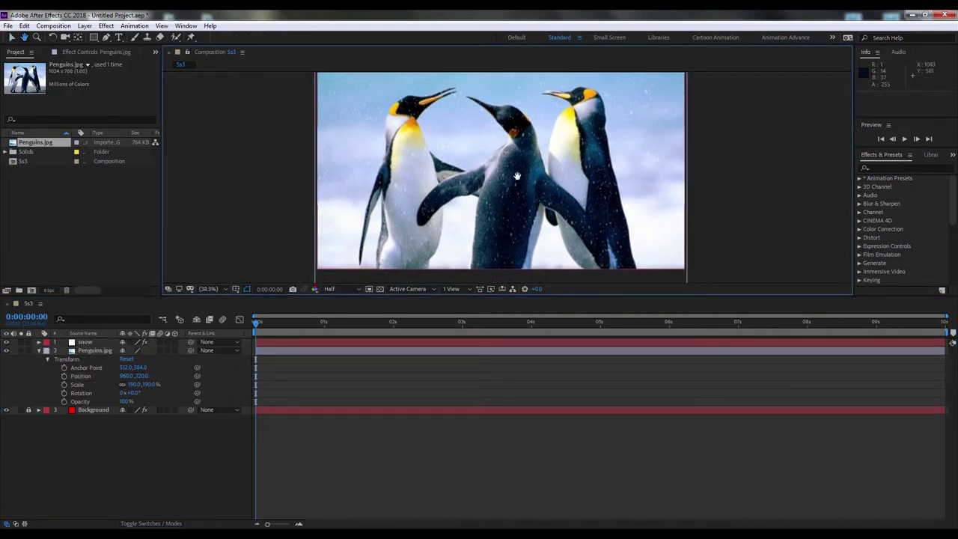
{"action": "key", "text": "space"}
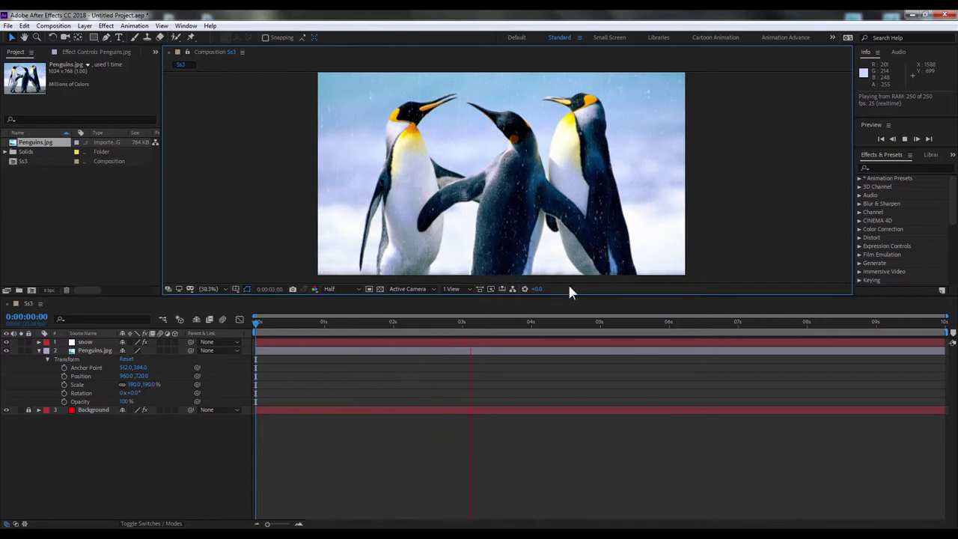
{"action": "left_click", "coordinate": [599, 324]}
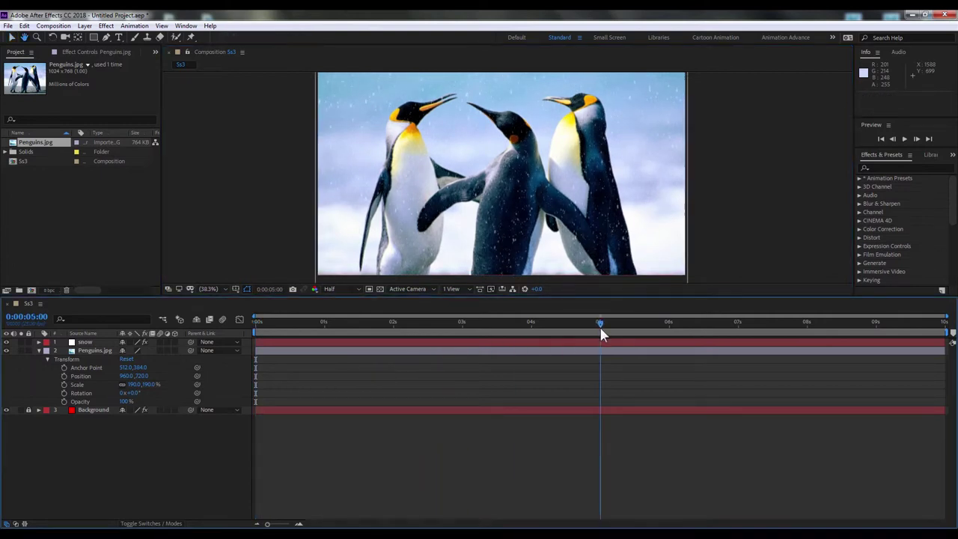
{"action": "left_click", "coordinate": [40, 350]}
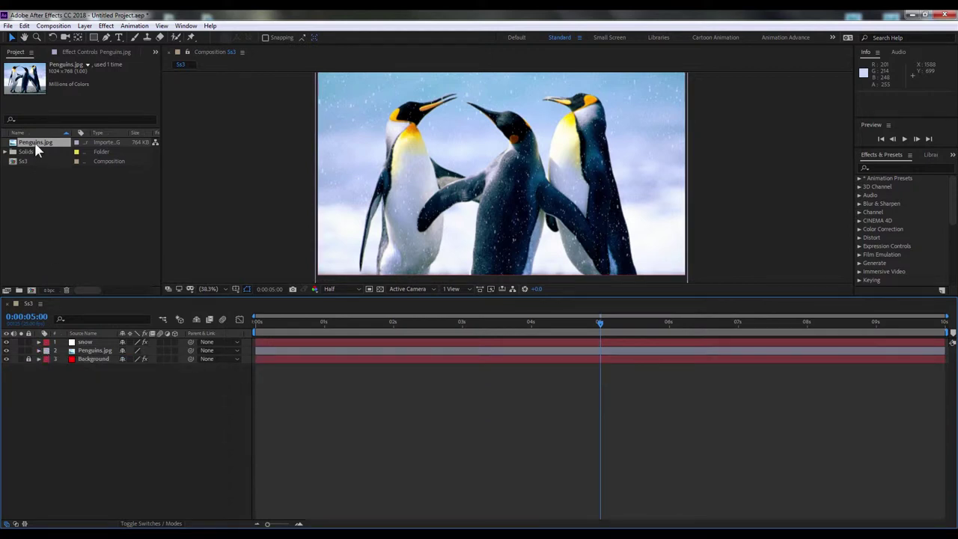
- Rename the Ss3 composition to 'Solid' in the Project panel
{"action": "left_click", "coordinate": [22, 160]}
{"action": "right_click", "coordinate": [24, 161]}
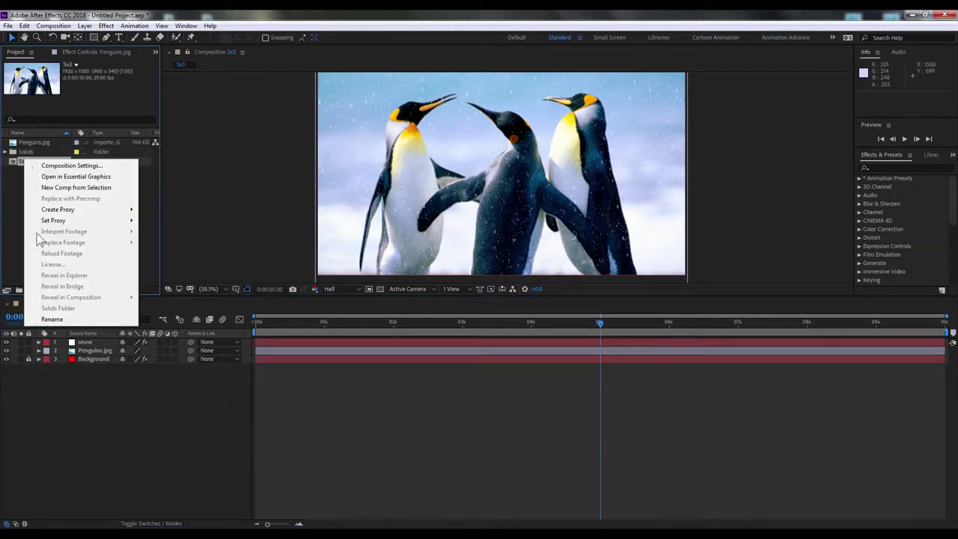
{"action": "left_click", "coordinate": [74, 319]}
{"action": "type", "text": "S"}
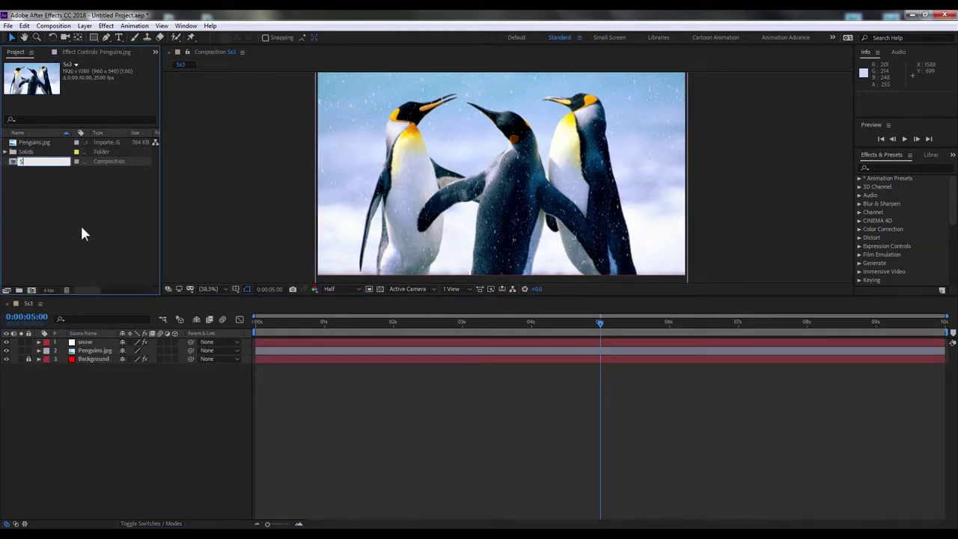
{"action": "type", "text": "lo"}
{"action": "key", "text": "BackSpace"}
{"action": "key", "text": "BackSpace"}
{"action": "type", "text": "ol"}
{"action": "type", "text": "id"}
{"action": "key", "text": "Return"}
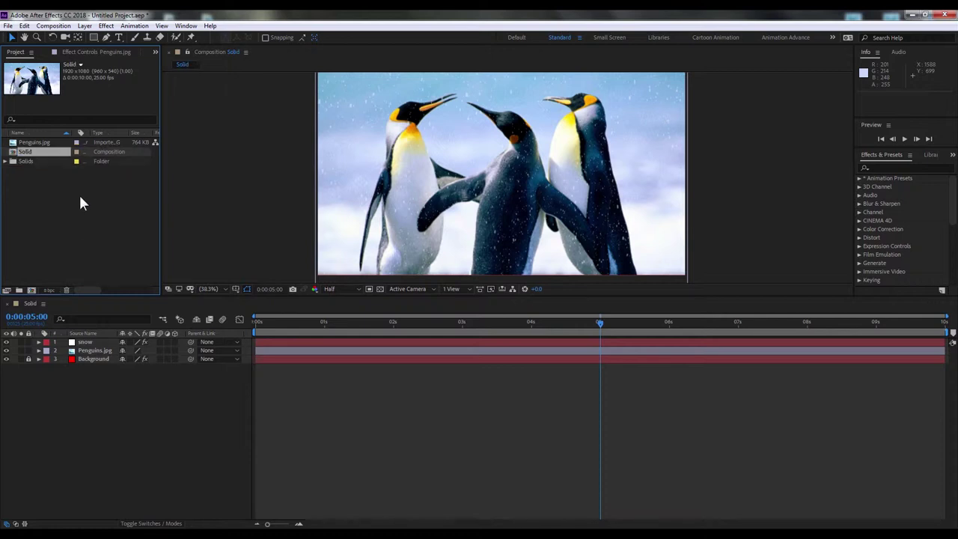
- Create a new composition named 'Shape layer'
{"action": "left_click", "coordinate": [80, 198]}
{"action": "left_click", "coordinate": [53, 26]}
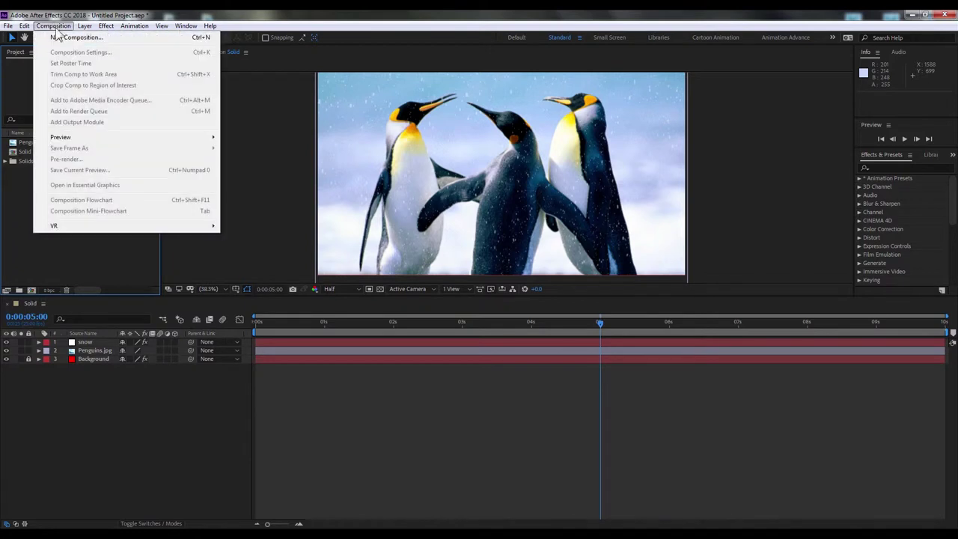
{"action": "left_click", "coordinate": [64, 36]}
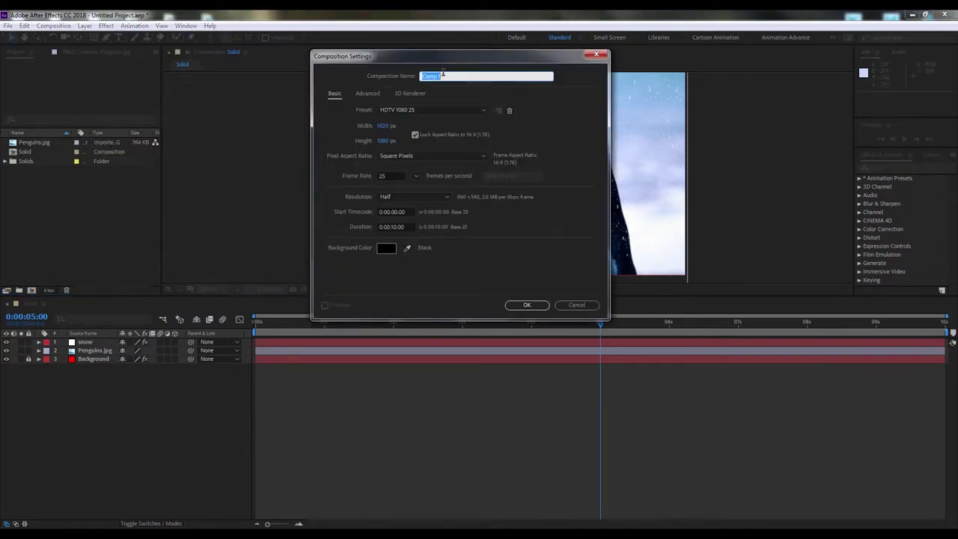
{"action": "type", "text": "Shap"}
{"action": "type", "text": "e"}
{"action": "key", "text": "alt+Tab"}
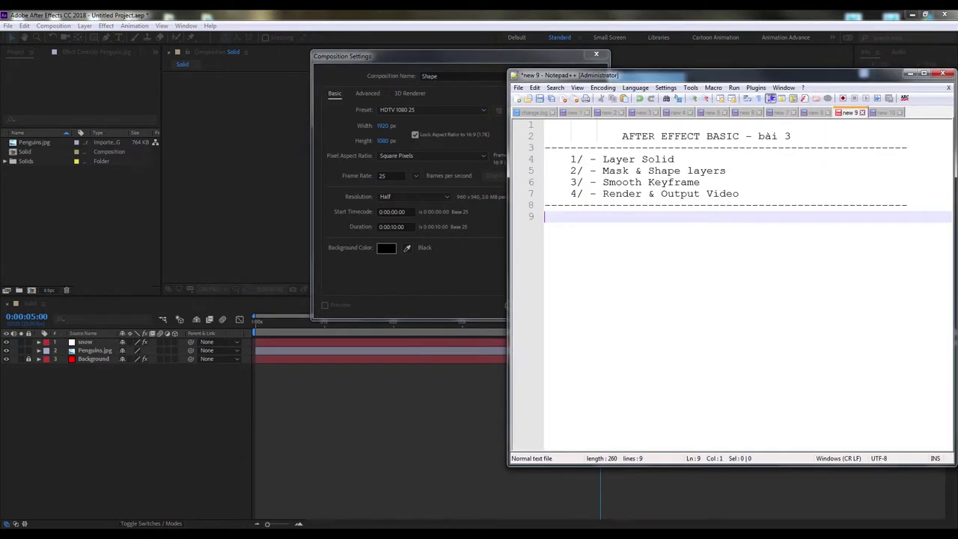
{"action": "key", "text": "alt+Tab"}
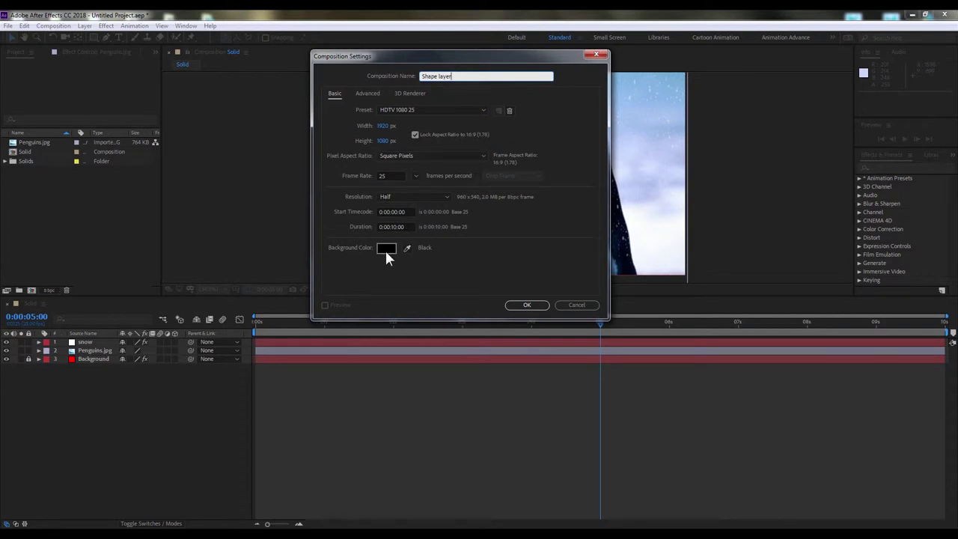
{"action": "left_click", "coordinate": [525, 304]}
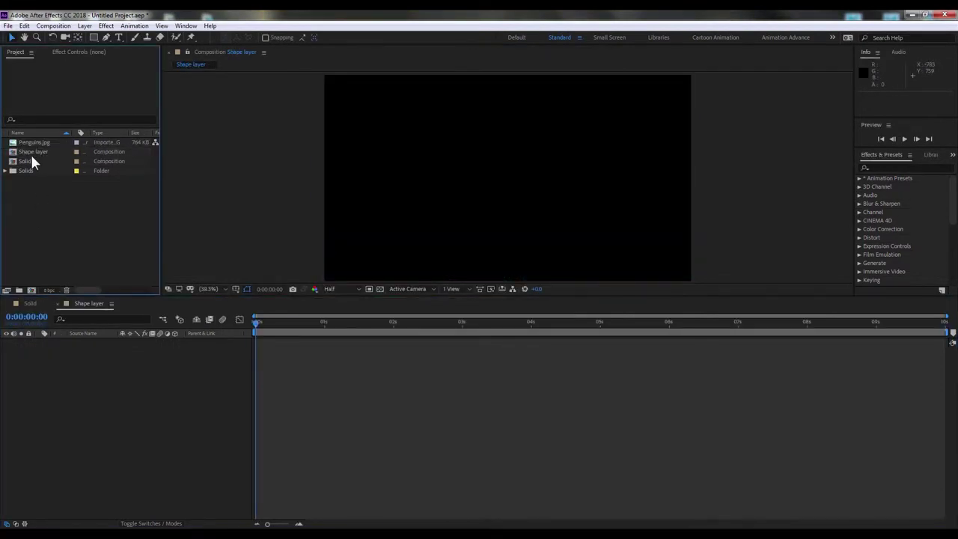
- Bring the empty Shape layer composition into the viewer and timeline
{"action": "left_click", "coordinate": [31, 154]}
{"action": "left_click", "coordinate": [83, 303]}
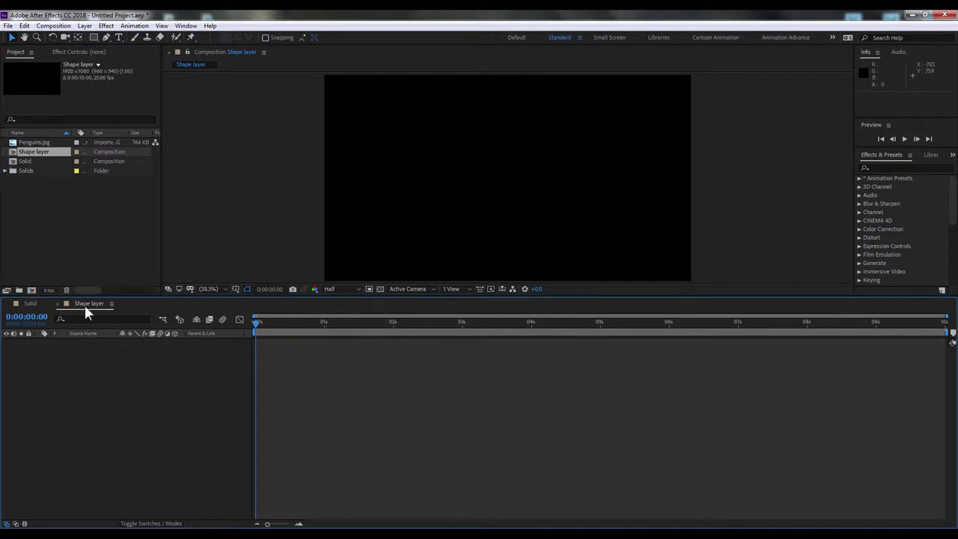
{"action": "left_click", "coordinate": [41, 305]}
{"action": "left_click", "coordinate": [93, 305]}
- Draw a purple-filled square in the comp's upper left with the Rectangle Tool
{"action": "left_click", "coordinate": [94, 36]}
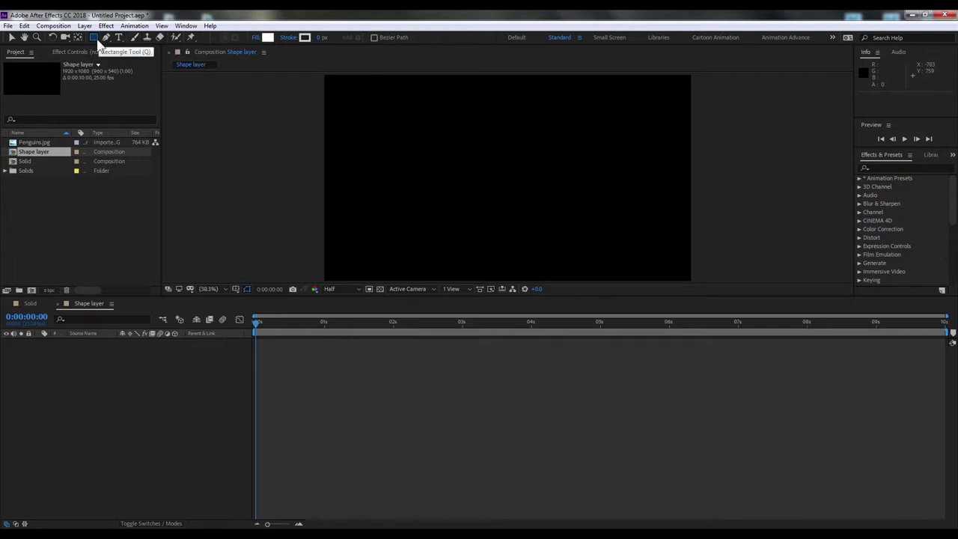
{"action": "left_click", "coordinate": [267, 37]}
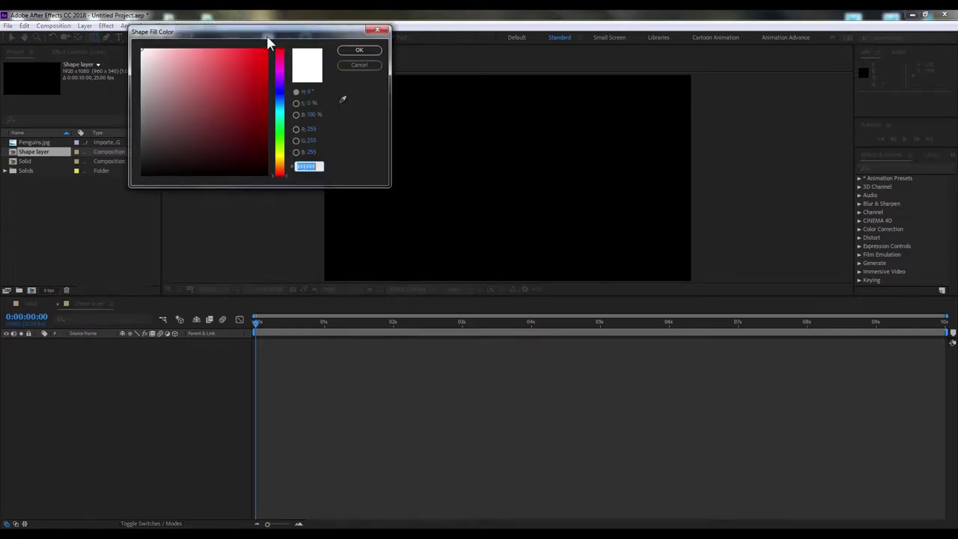
{"action": "type", "text": "F70000"}
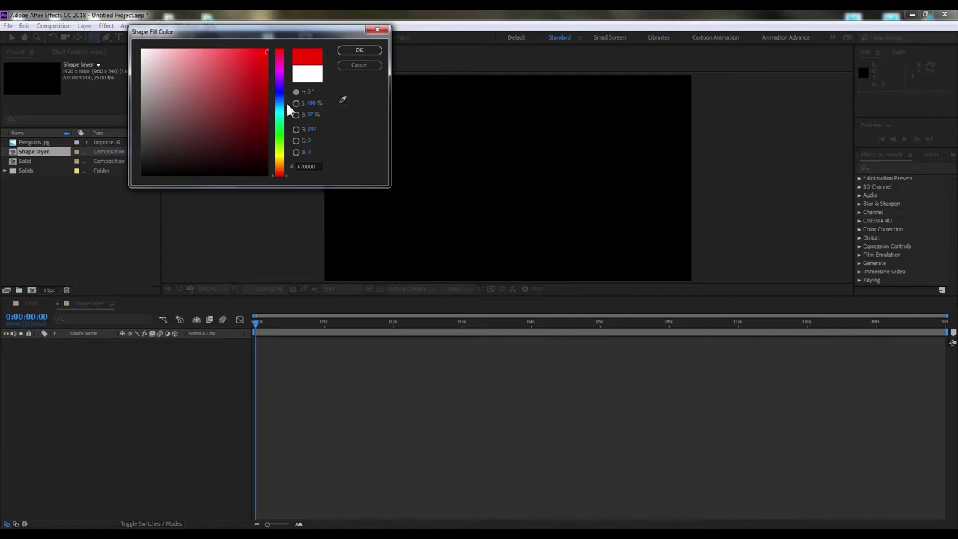
{"action": "left_click", "coordinate": [277, 93]}
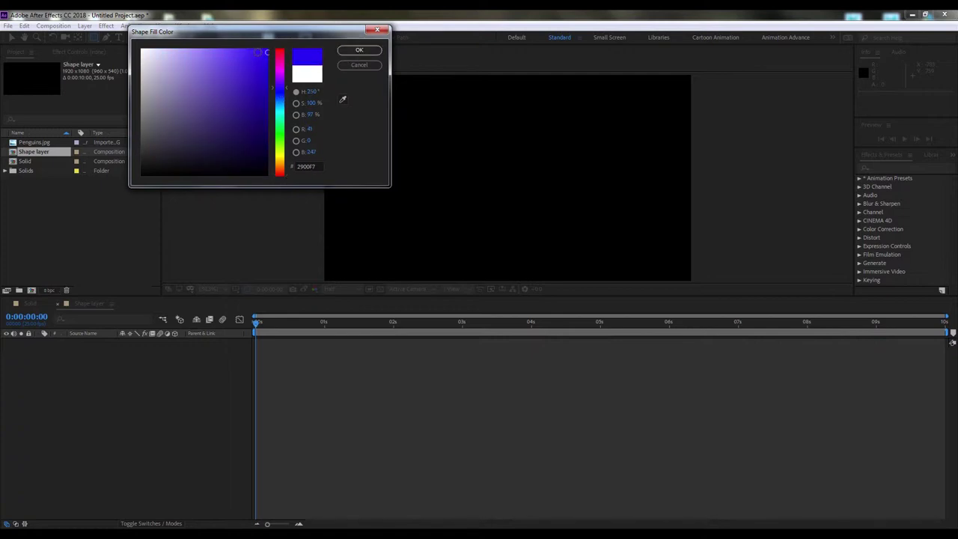
{"action": "left_click_drag", "start_coordinate": [228, 54], "coordinate": [204, 51]}
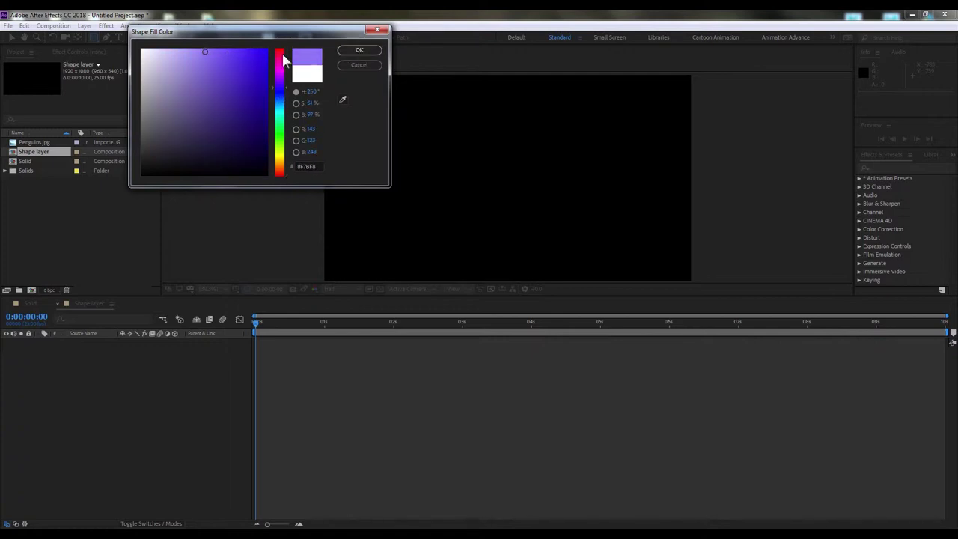
{"action": "left_click", "coordinate": [187, 71]}
{"action": "left_click", "coordinate": [350, 52]}
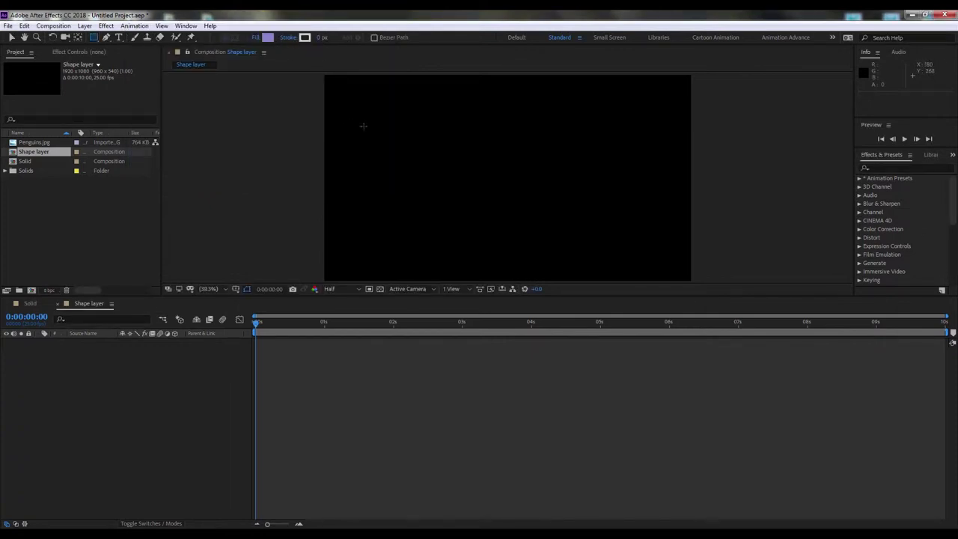
{"action": "left_click_drag", "start_coordinate": [372, 119], "coordinate": [442, 190]}
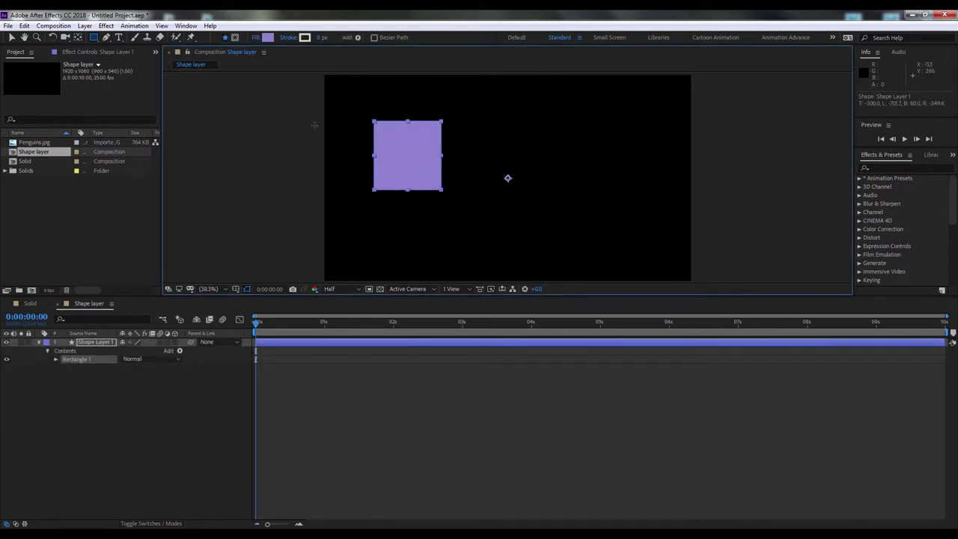
- Change the square's fill to pure red and give it an 8 px stroke
{"action": "left_click", "coordinate": [267, 36]}
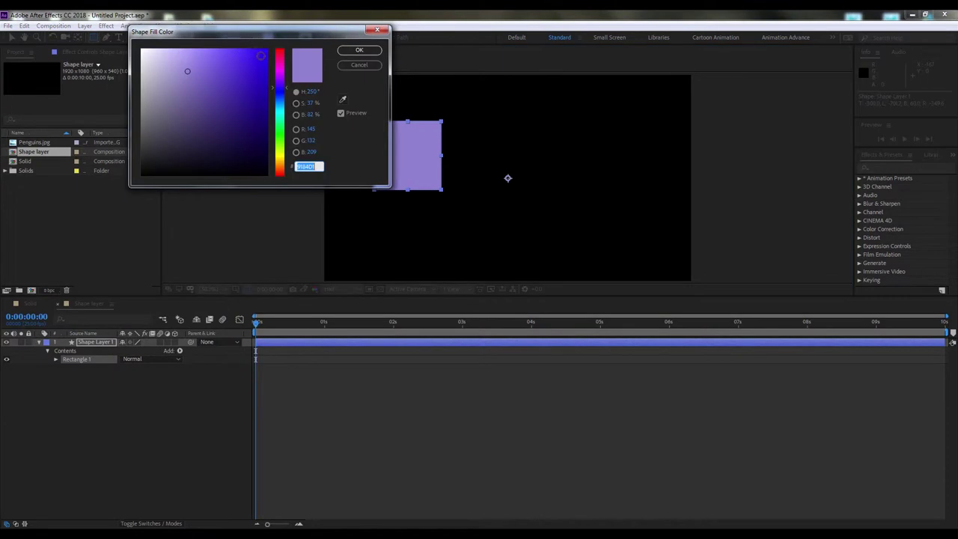
{"action": "left_click", "coordinate": [278, 50]}
{"action": "left_click", "coordinate": [266, 49]}
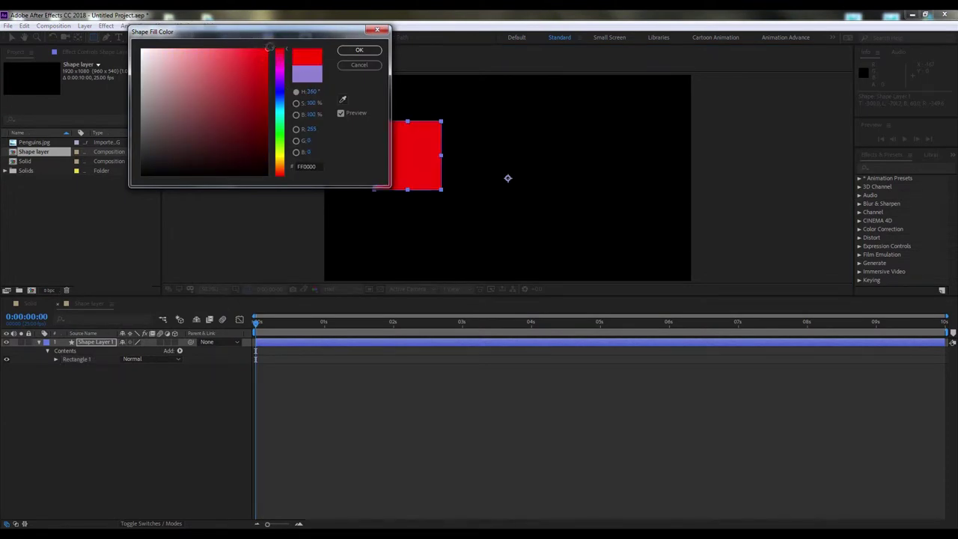
{"action": "left_click", "coordinate": [359, 50]}
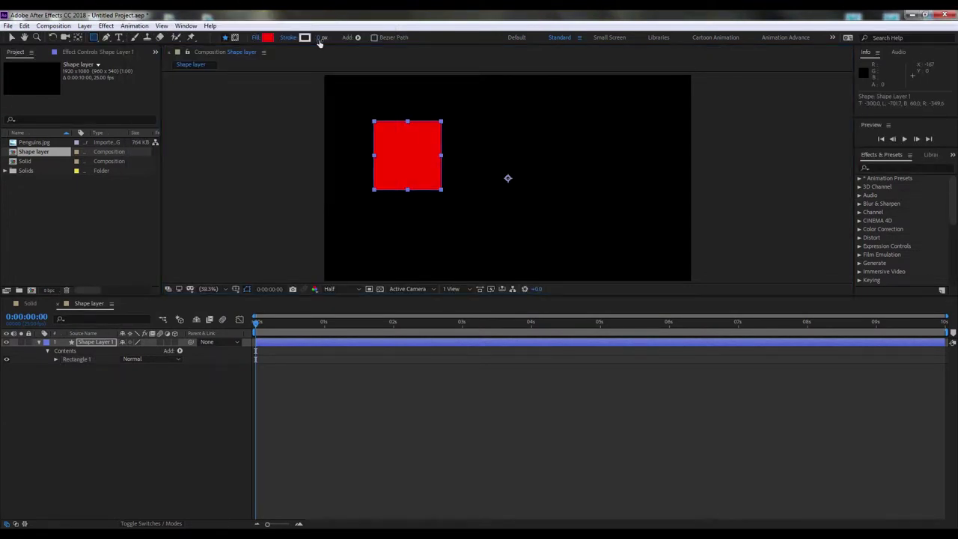
{"action": "left_click", "coordinate": [320, 37]}
{"action": "type", "text": "8"}
{"action": "key", "text": "Return"}
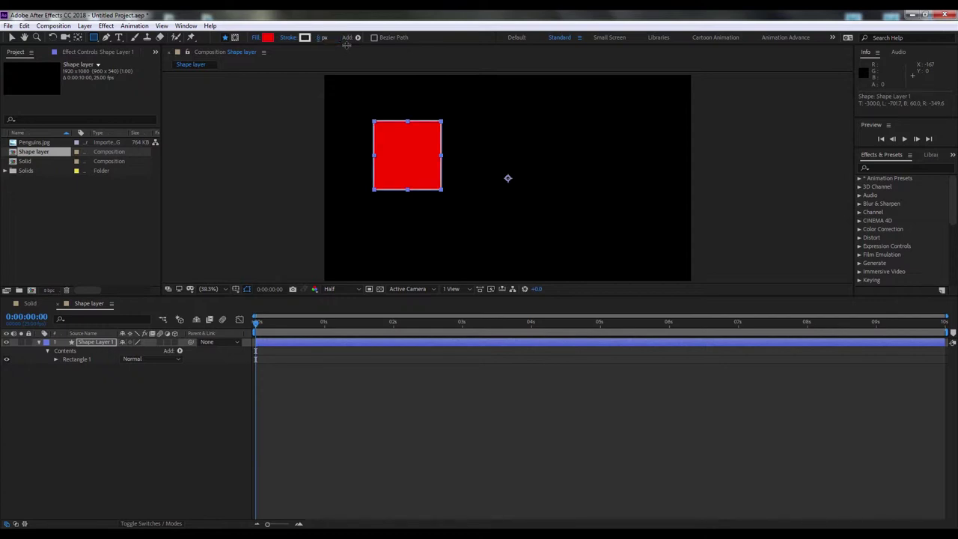
- Make the square's outline white and nudge the square slightly right and down
{"action": "left_click", "coordinate": [11, 38]}
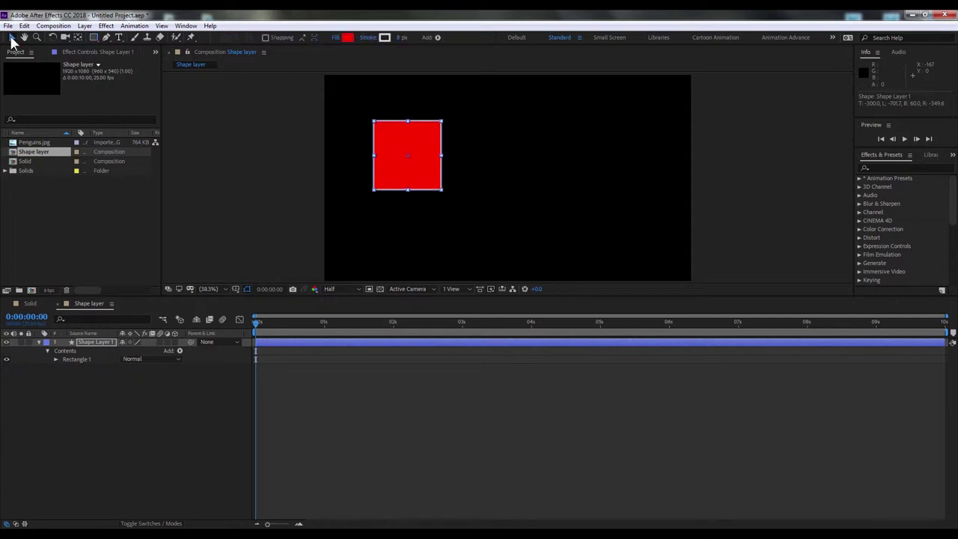
{"action": "left_click", "coordinate": [139, 414]}
{"action": "left_click", "coordinate": [407, 157]}
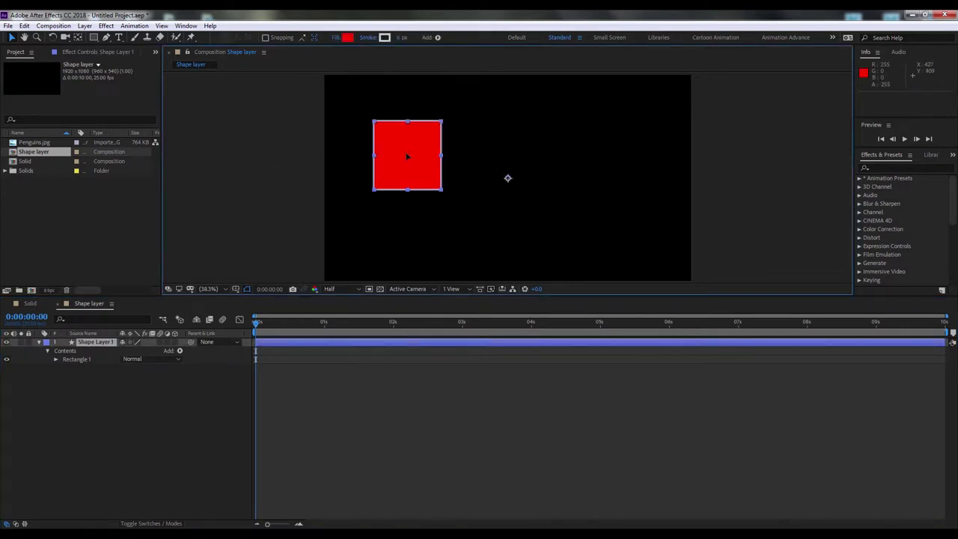
{"action": "left_click", "coordinate": [383, 38]}
{"action": "left_click_drag", "start_coordinate": [194, 61], "coordinate": [141, 50]}
{"action": "left_click", "coordinate": [357, 50]}
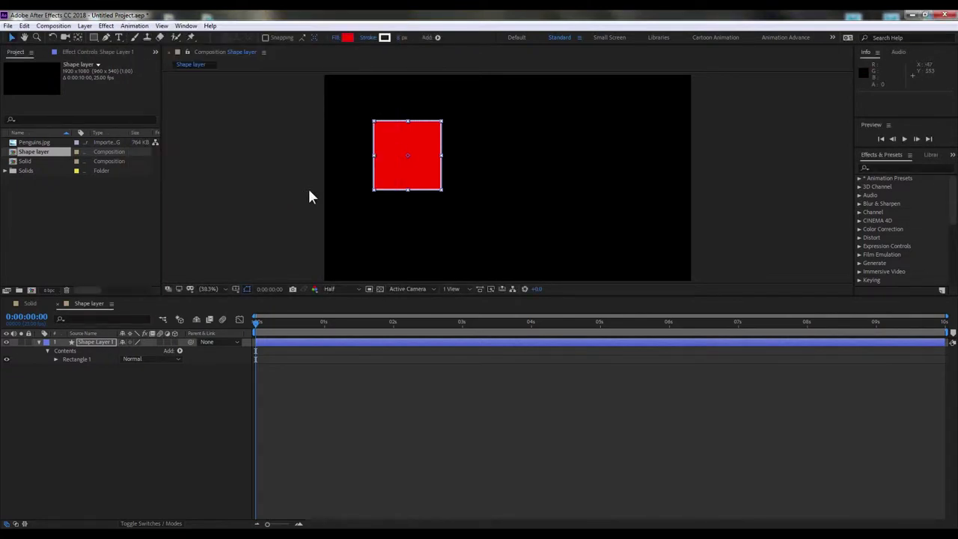
{"action": "left_click", "coordinate": [168, 408]}
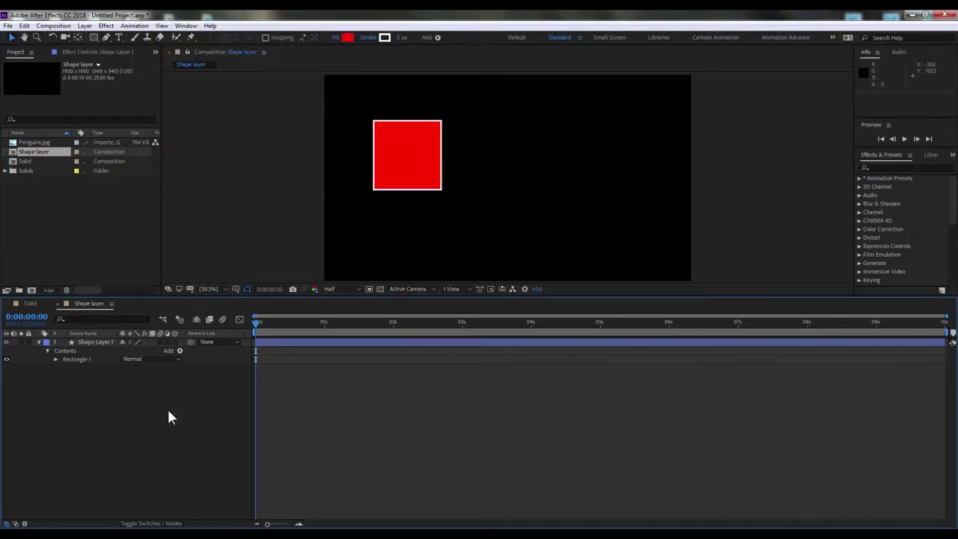
{"action": "left_click", "coordinate": [394, 166]}
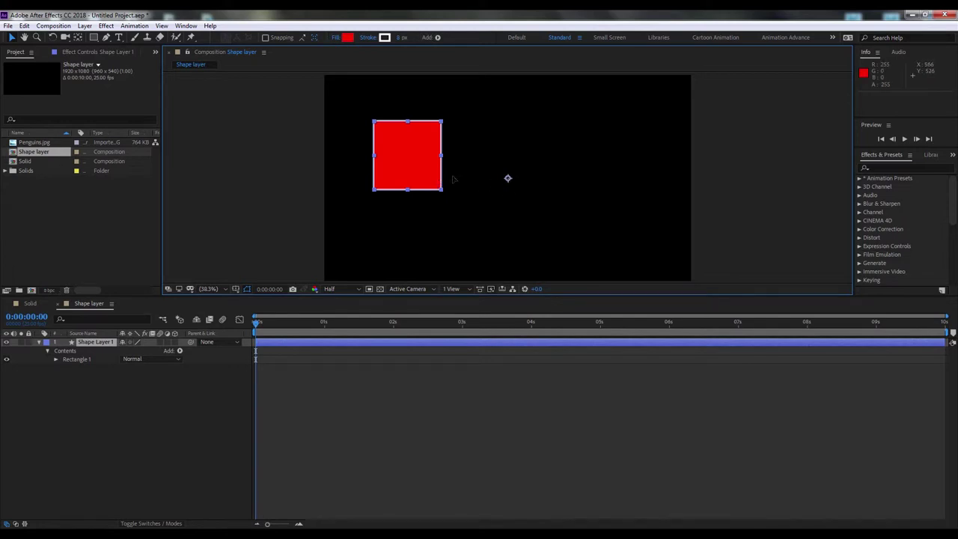
{"action": "left_click_drag", "start_coordinate": [452, 179], "coordinate": [463, 187]}
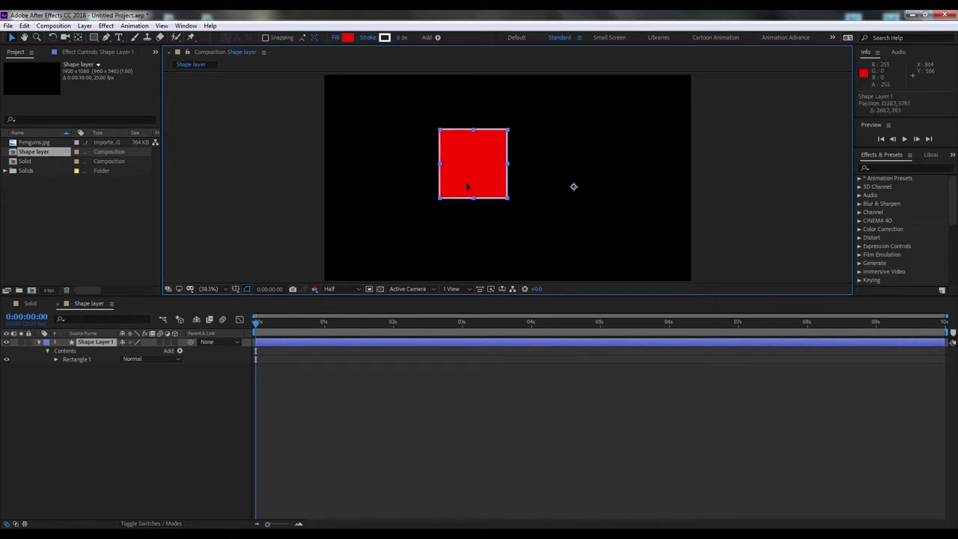
- Centre the square's anchor point with Pan Behind, then move the square up and left
{"action": "left_click", "coordinate": [75, 37]}
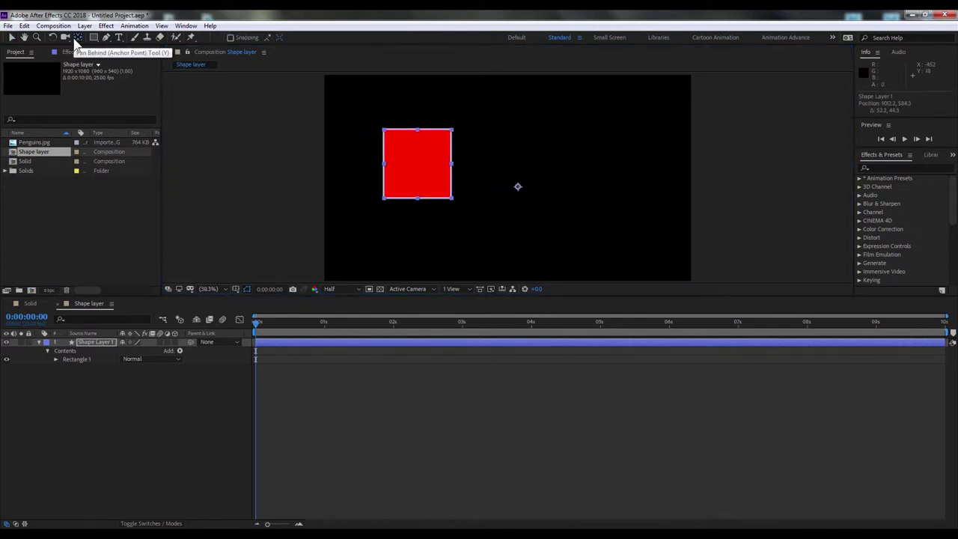
{"action": "left_click_drag", "start_coordinate": [518, 187], "coordinate": [417, 164]}
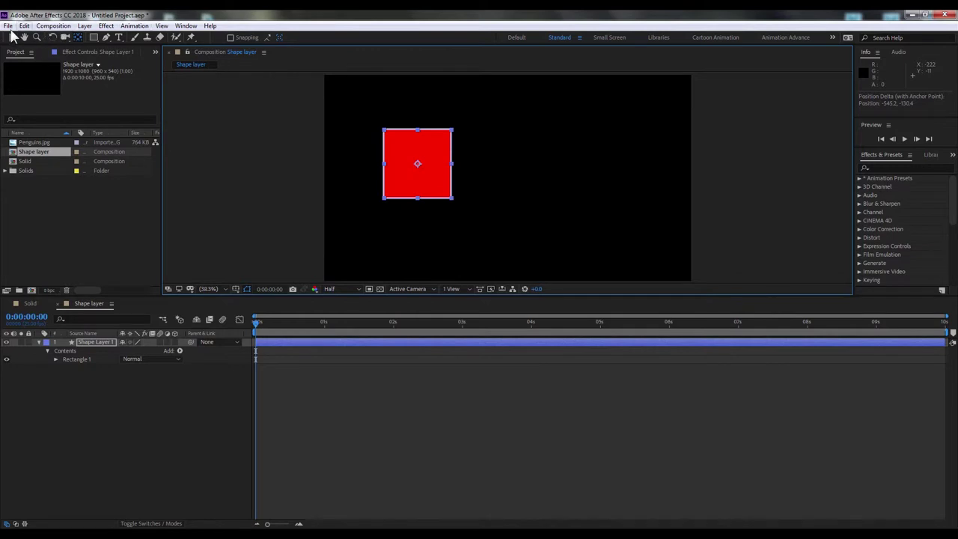
{"action": "left_click", "coordinate": [11, 38]}
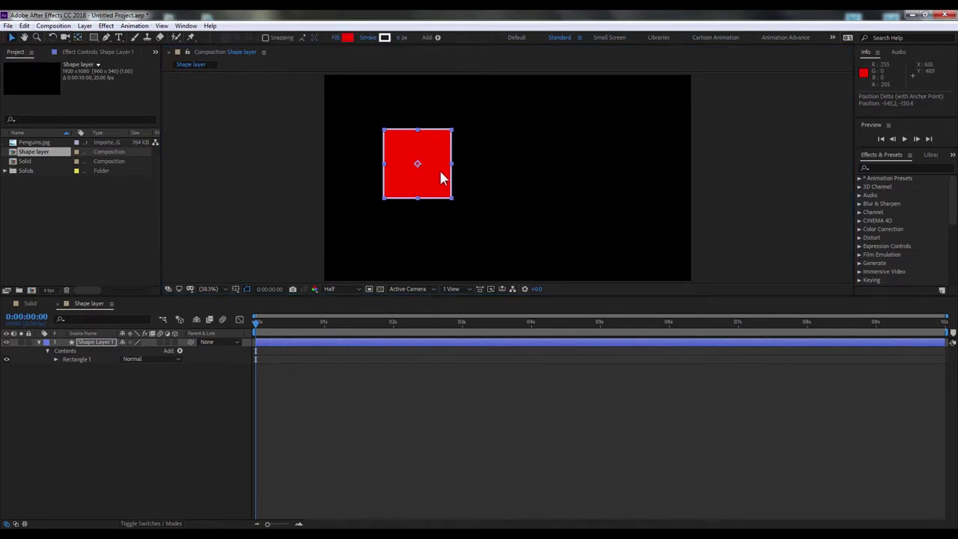
{"action": "left_click_drag", "start_coordinate": [433, 172], "coordinate": [404, 143]}
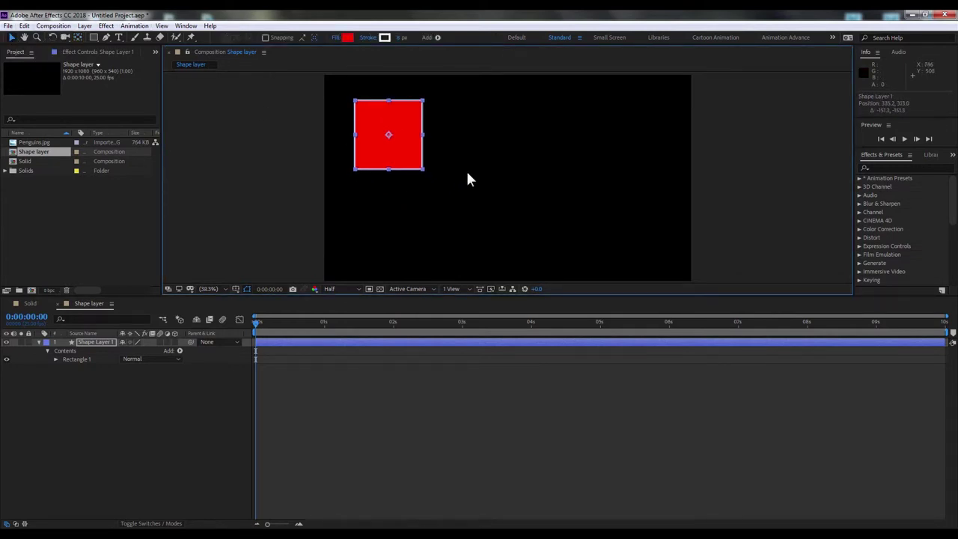
- Set Rectangle 1's Transform Scale to 90% and collapse the layer properties
{"action": "left_click", "coordinate": [85, 381]}
{"action": "left_click", "coordinate": [72, 355]}
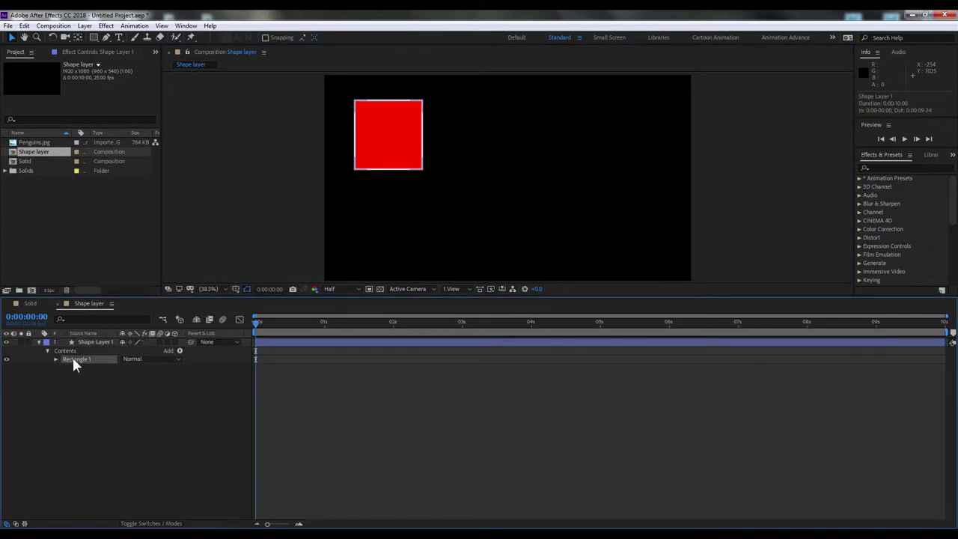
{"action": "left_click", "coordinate": [55, 359]}
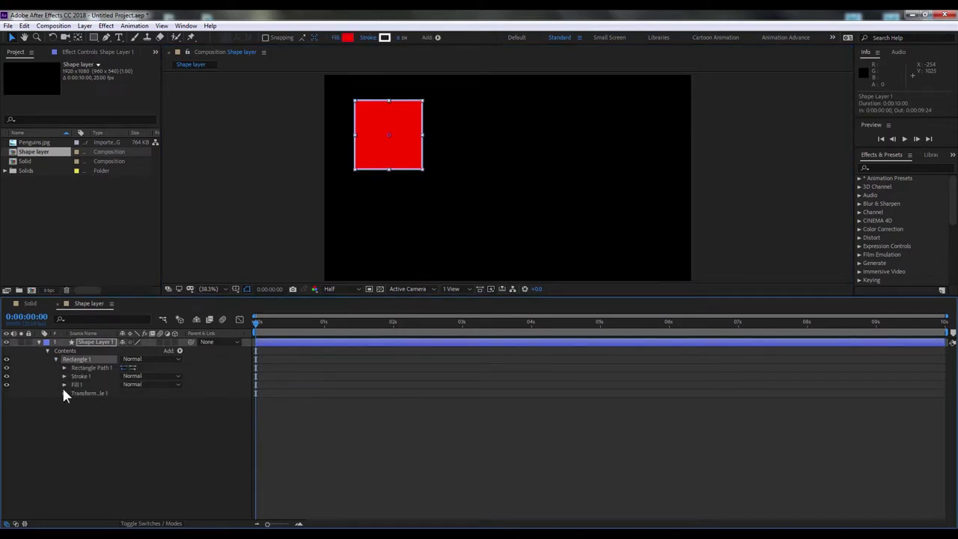
{"action": "left_click", "coordinate": [64, 392]}
{"action": "left_click", "coordinate": [93, 419]}
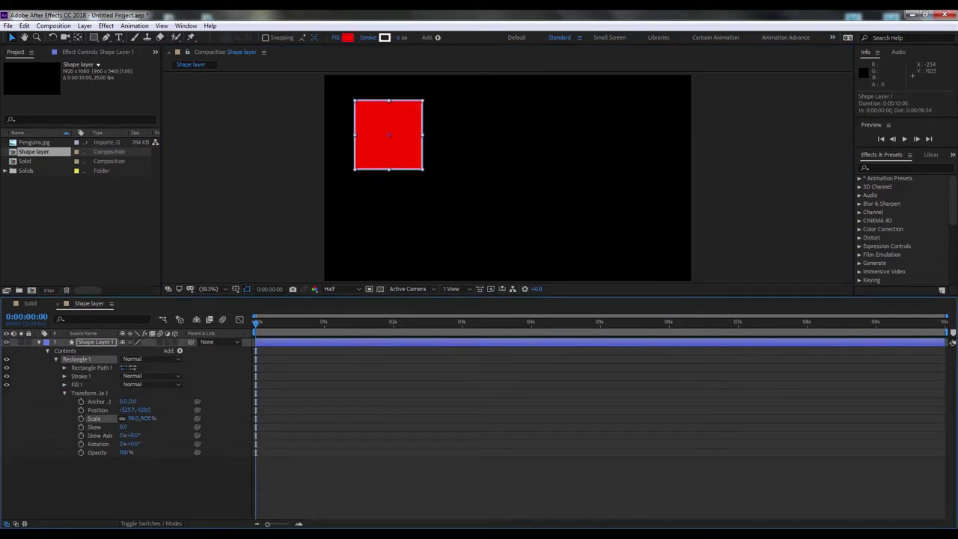
{"action": "left_click_drag", "start_coordinate": [142, 418], "coordinate": [137, 418]}
{"action": "left_click", "coordinate": [147, 418]}
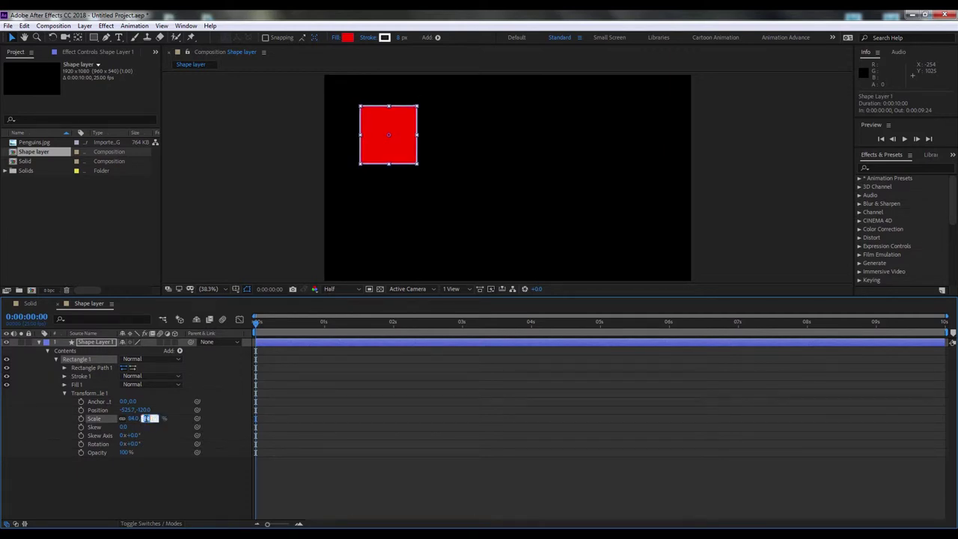
{"action": "type", "text": "90"}
{"action": "key", "text": "Return"}
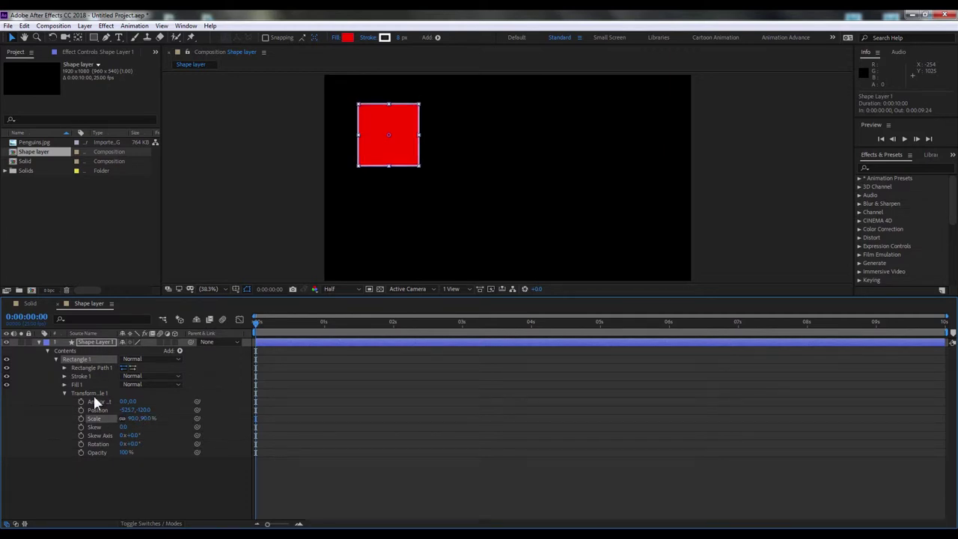
{"action": "left_click", "coordinate": [64, 393]}
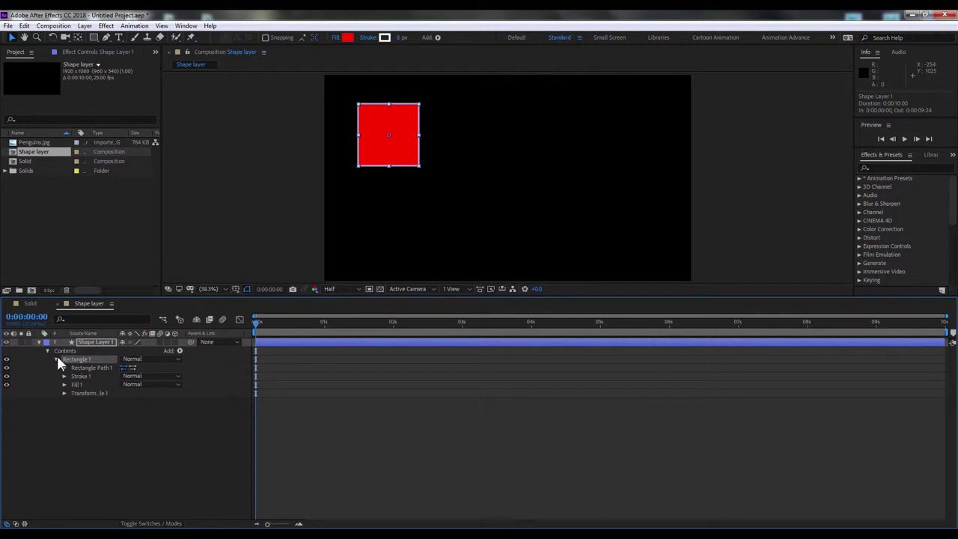
{"action": "left_click", "coordinate": [56, 356]}
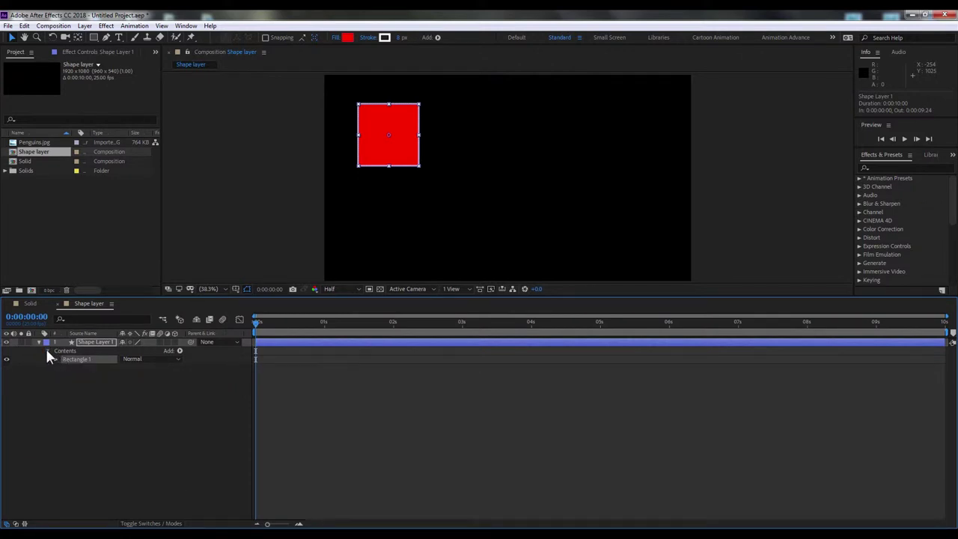
{"action": "left_click", "coordinate": [47, 350]}
{"action": "left_click", "coordinate": [37, 342]}
- Duplicate the red square, place the copy below it, and raise both squares
{"action": "left_click", "coordinate": [212, 288]}
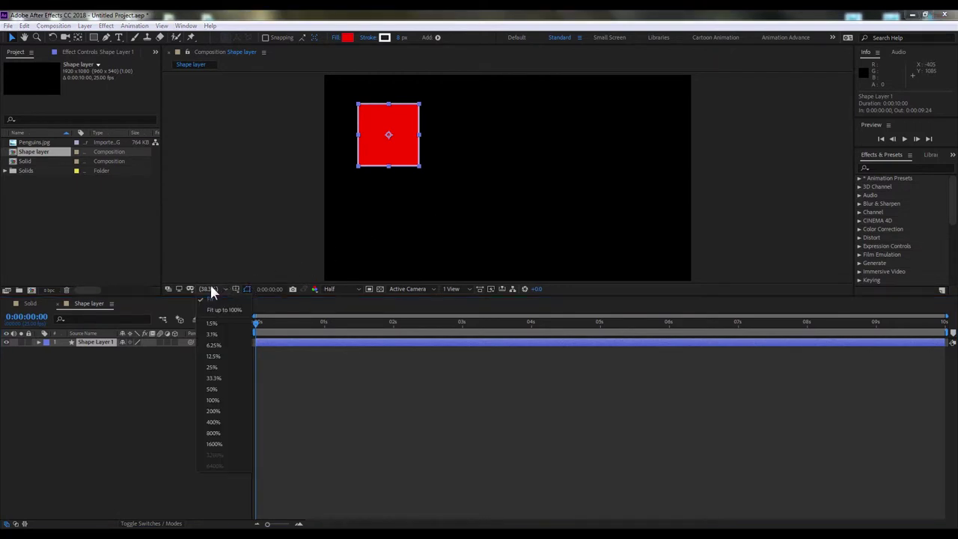
{"action": "left_click", "coordinate": [211, 289]}
{"action": "left_click", "coordinate": [132, 356]}
{"action": "left_click", "coordinate": [102, 342]}
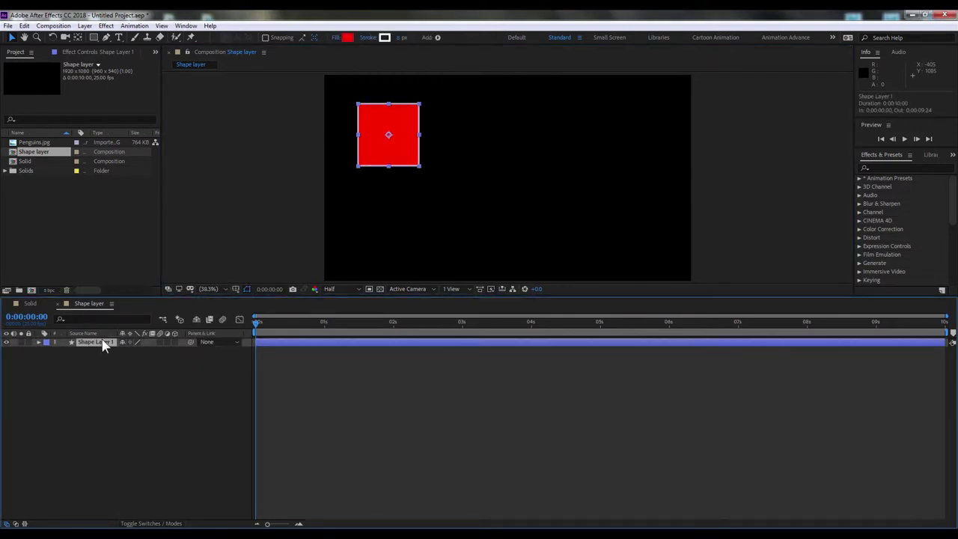
{"action": "left_click", "coordinate": [25, 25]}
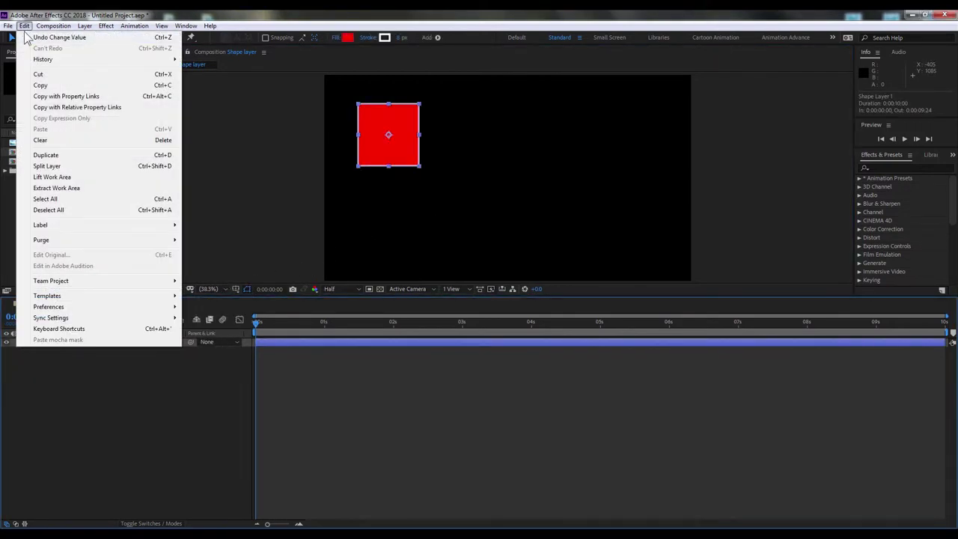
{"action": "left_click", "coordinate": [46, 156]}
{"action": "mouse_move", "coordinate": [387, 163]}
{"action": "left_mouse_down"}
{"action": "mouse_move", "coordinate": [381, 241]}
{"action": "mouse_move", "coordinate": [382, 220]}
{"action": "left_mouse_up"}
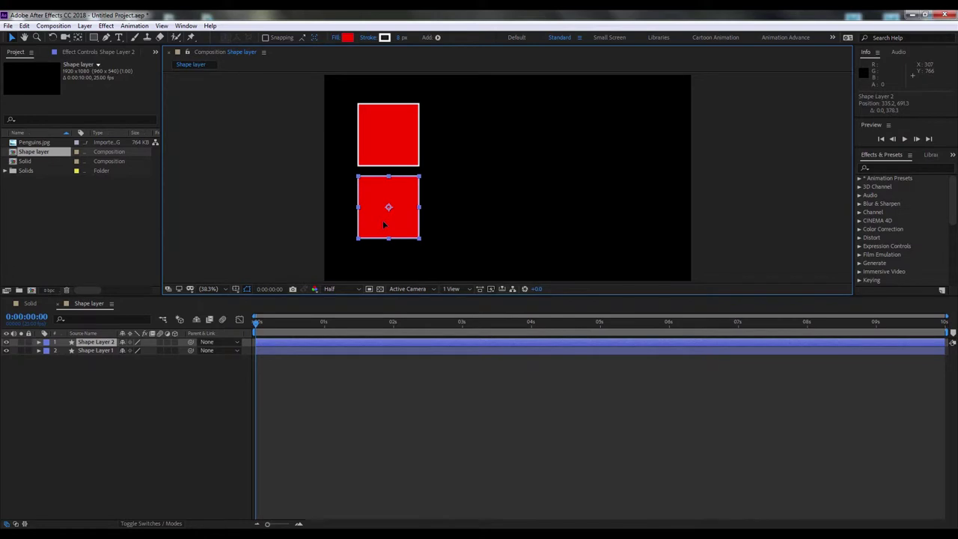
{"action": "left_click", "coordinate": [395, 124], "text": "shift"}
{"action": "left_click_drag", "start_coordinate": [395, 125], "coordinate": [395, 102]}
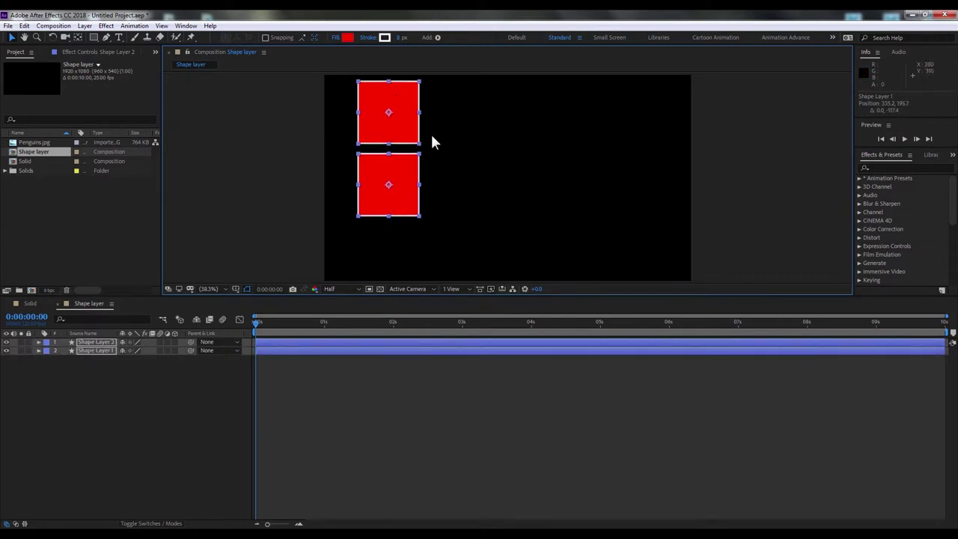
- Duplicate the bottom square into a third one below and nudge all three up
{"action": "left_click", "coordinate": [407, 206]}
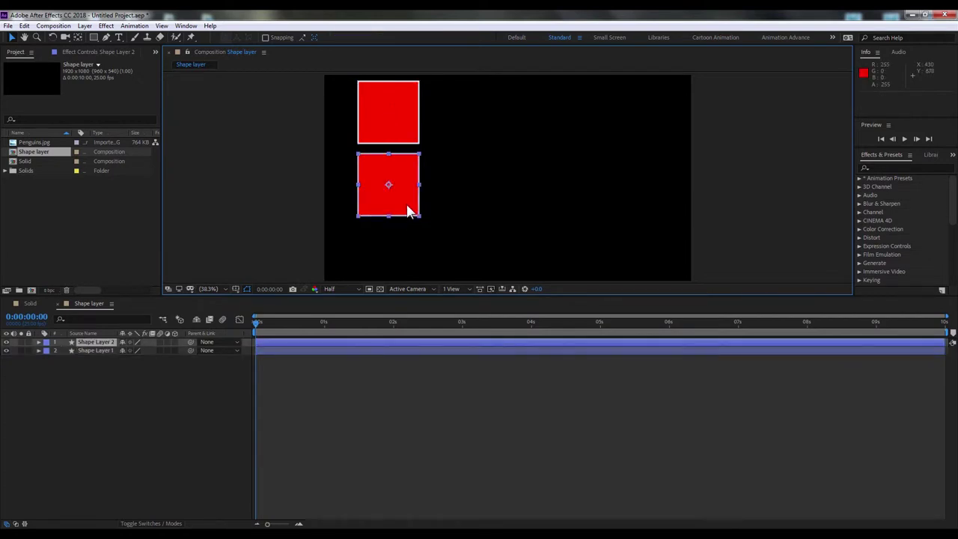
{"action": "left_click", "coordinate": [25, 26]}
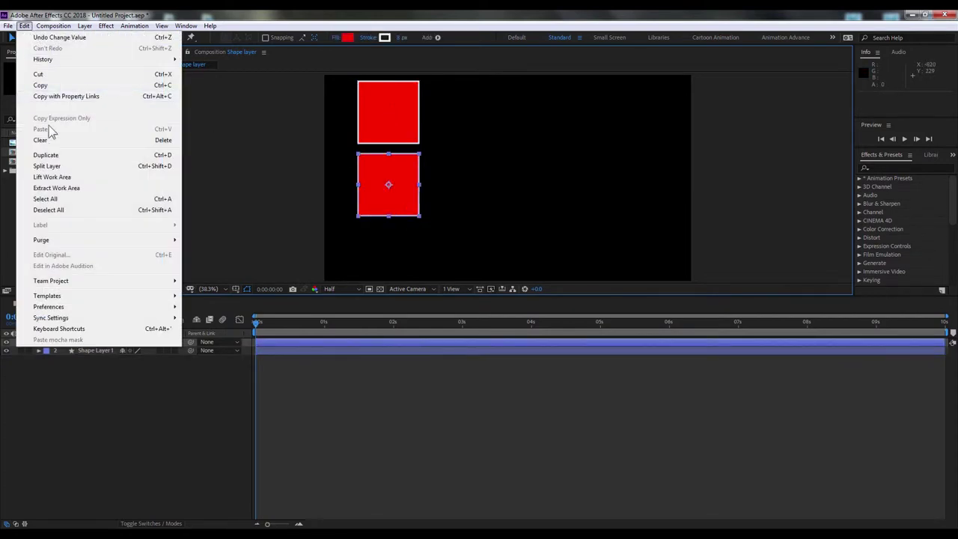
{"action": "left_click", "coordinate": [62, 155]}
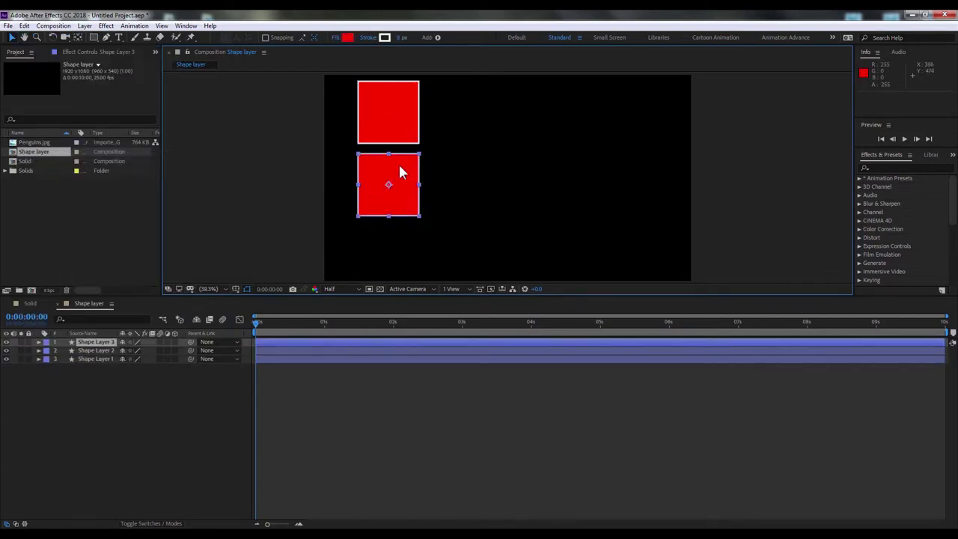
{"action": "left_click_drag", "start_coordinate": [399, 171], "coordinate": [390, 253]}
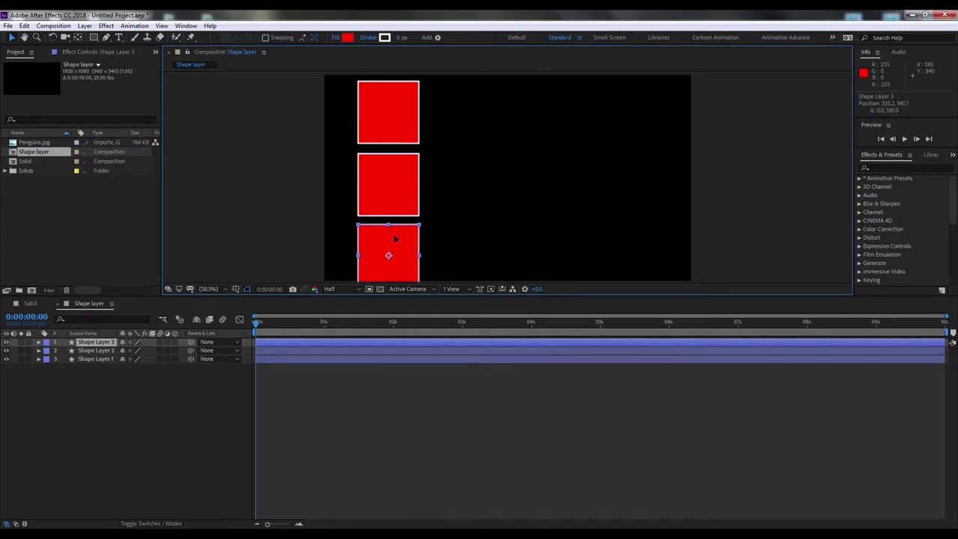
{"action": "left_click", "coordinate": [397, 137], "text": "shift"}
{"action": "left_click", "coordinate": [392, 178], "text": "shift"}
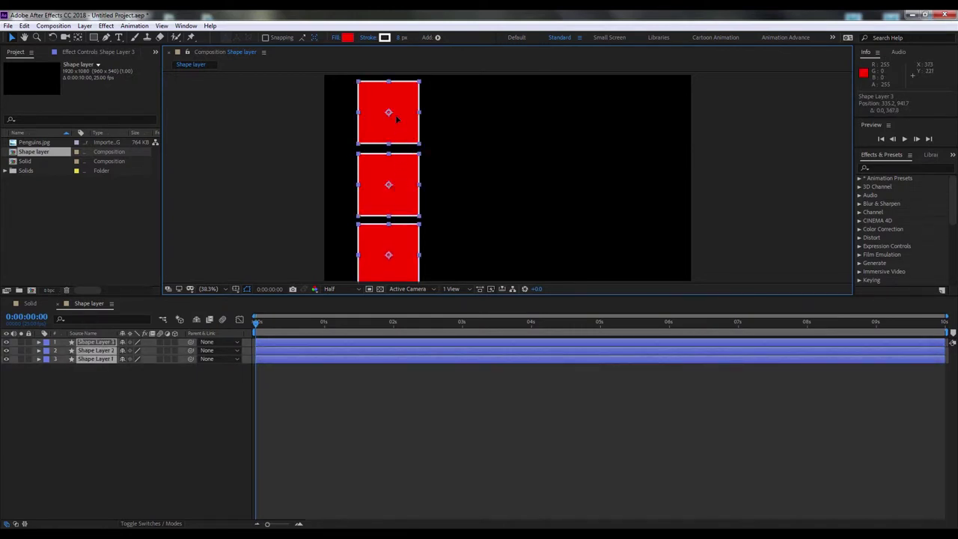
{"action": "left_click_drag", "start_coordinate": [396, 116], "coordinate": [395, 115]}
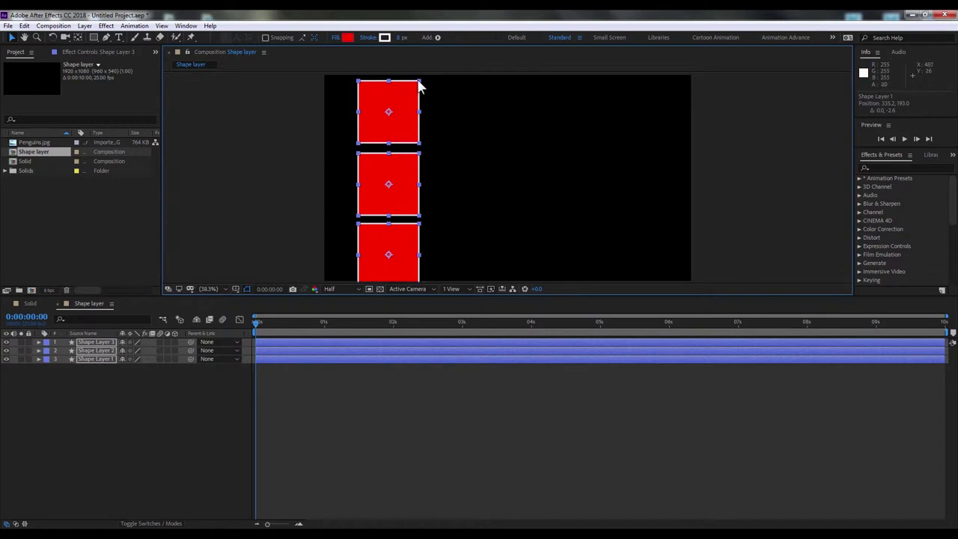
- Shrink the three squares slightly, even their spacing, and select Shape Layers 1–3
{"action": "left_click_drag", "start_coordinate": [419, 83], "coordinate": [416, 85]}
{"action": "left_click", "coordinate": [423, 125]}
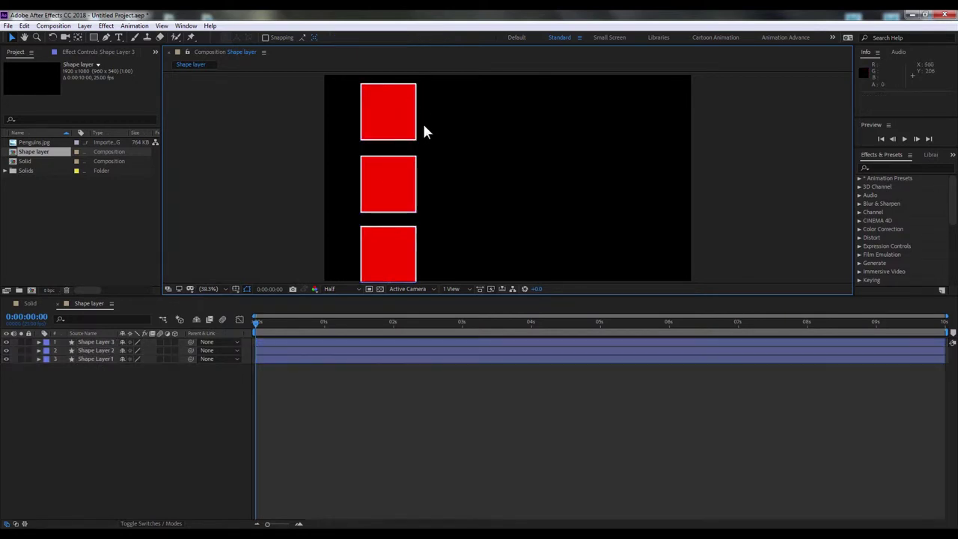
{"action": "left_click", "coordinate": [389, 173]}
{"action": "left_click_drag", "start_coordinate": [385, 256], "coordinate": [385, 244]}
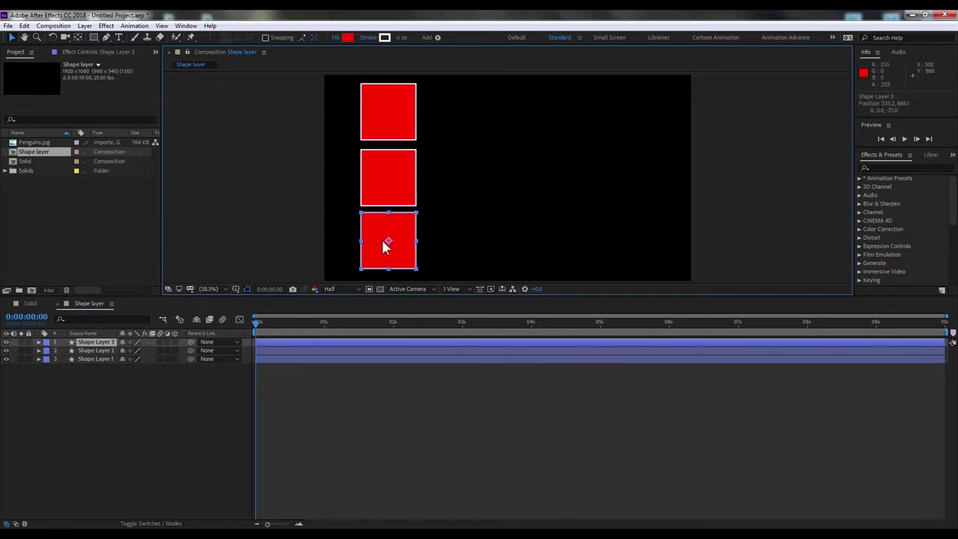
{"action": "left_click", "coordinate": [391, 180]}
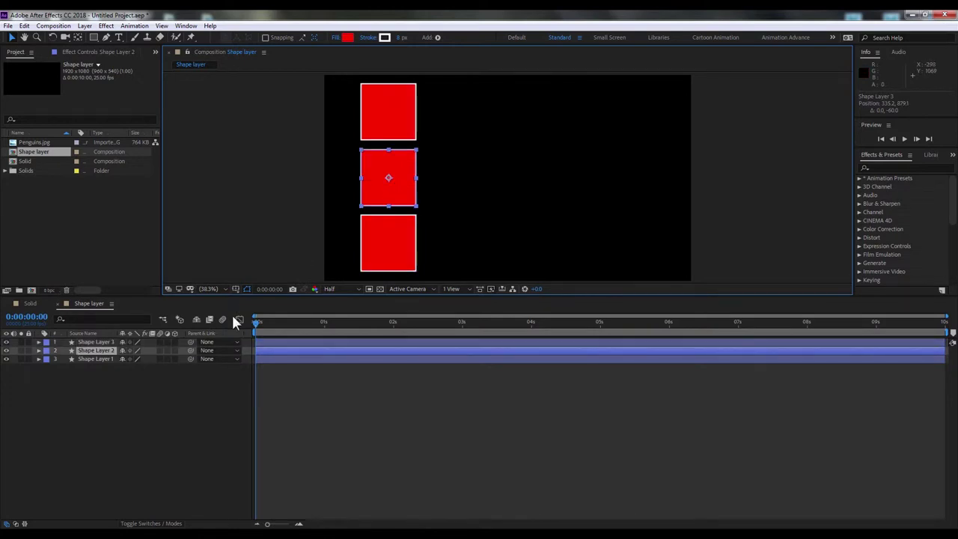
{"action": "left_click", "coordinate": [206, 412]}
{"action": "left_click", "coordinate": [106, 358]}
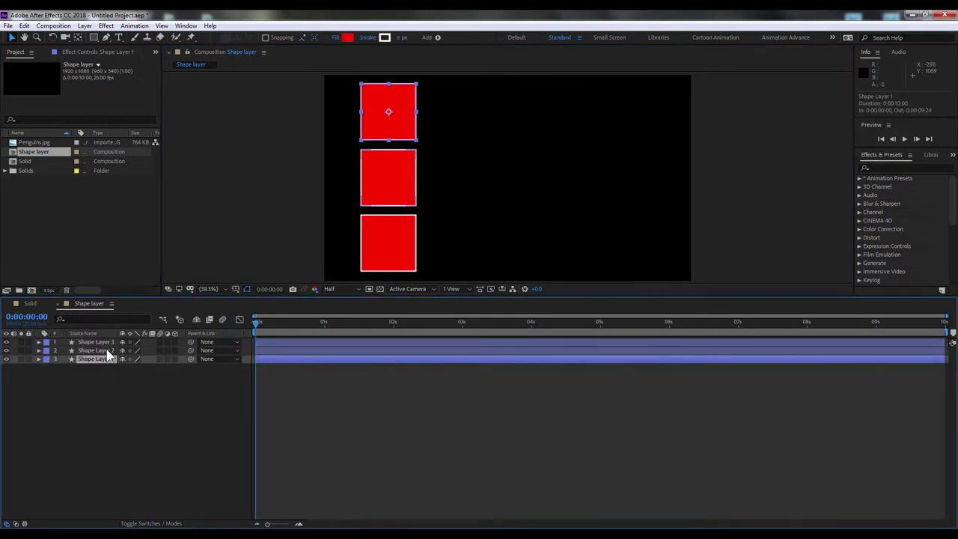
{"action": "left_click", "coordinate": [105, 350]}
{"action": "left_click", "coordinate": [107, 343]}
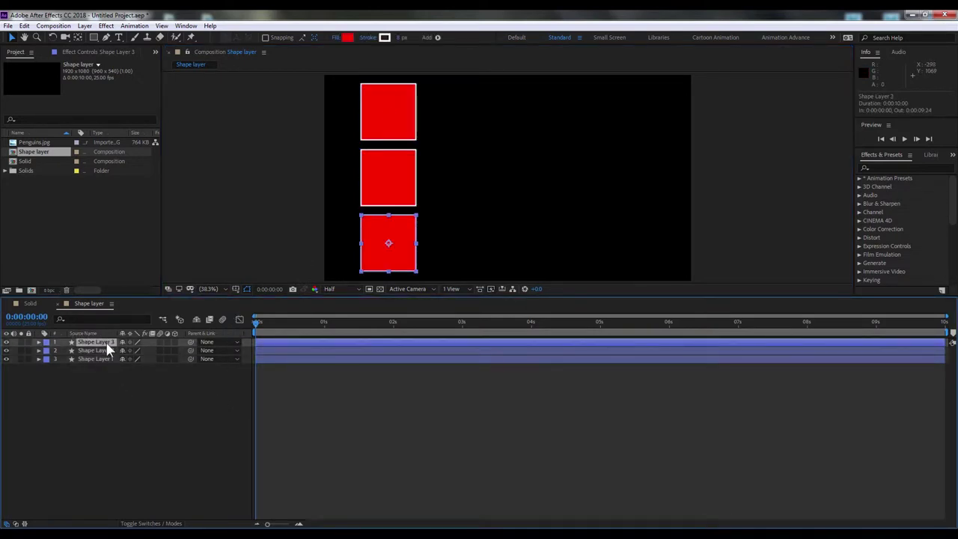
{"action": "left_click_drag", "start_coordinate": [65, 423], "coordinate": [101, 338]}
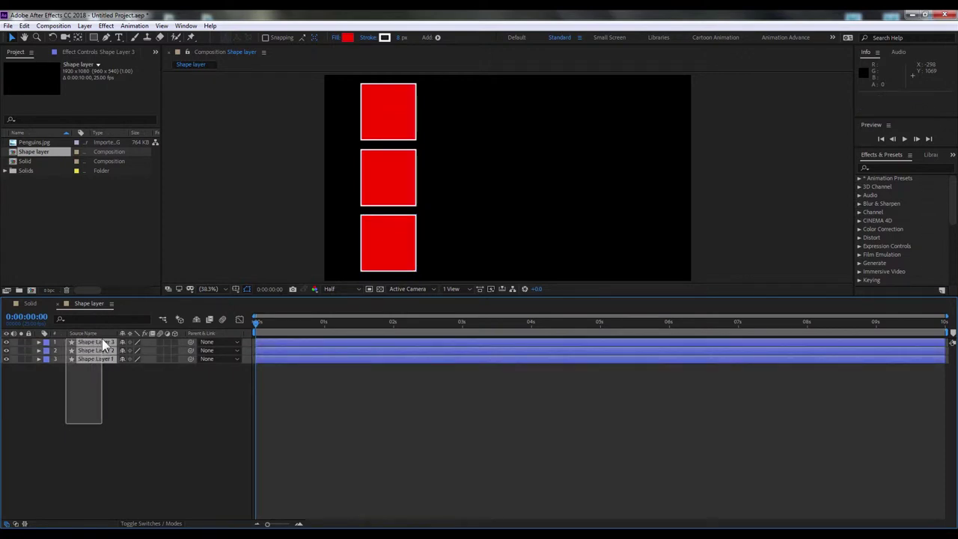
- Keyframe all three squares' Position at the start and slide them right at 1:12
{"action": "key", "text": "p"}
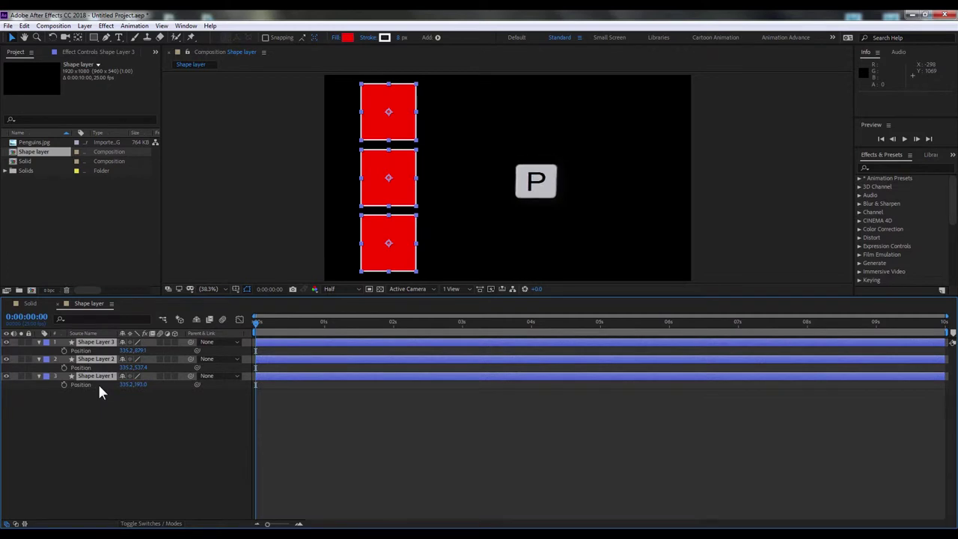
{"action": "left_click", "coordinate": [38, 342]}
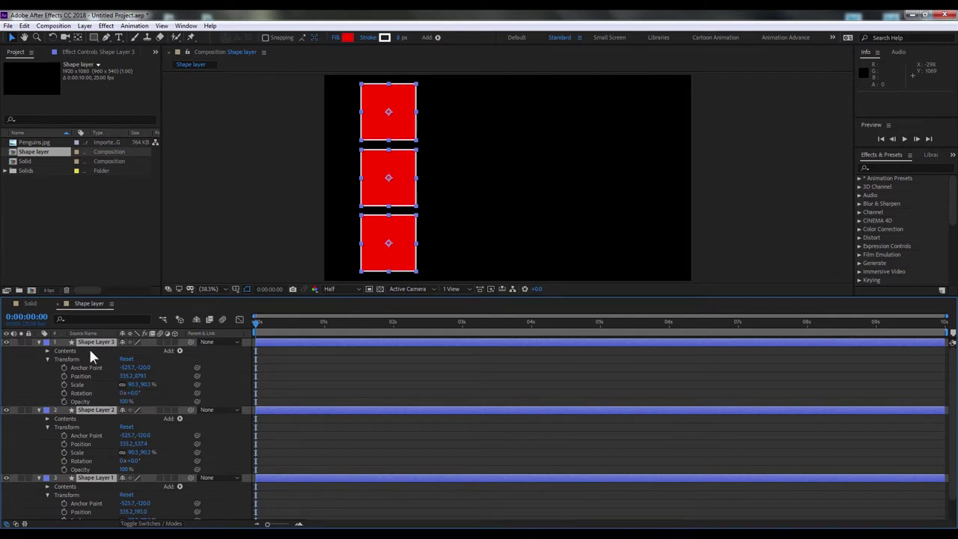
{"action": "key", "text": "p"}
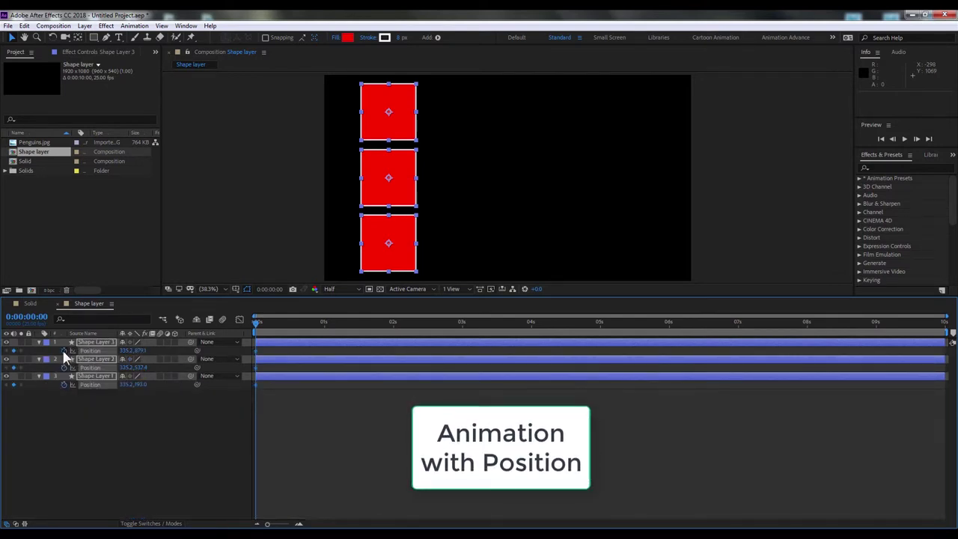
{"action": "left_click", "coordinate": [63, 350]}
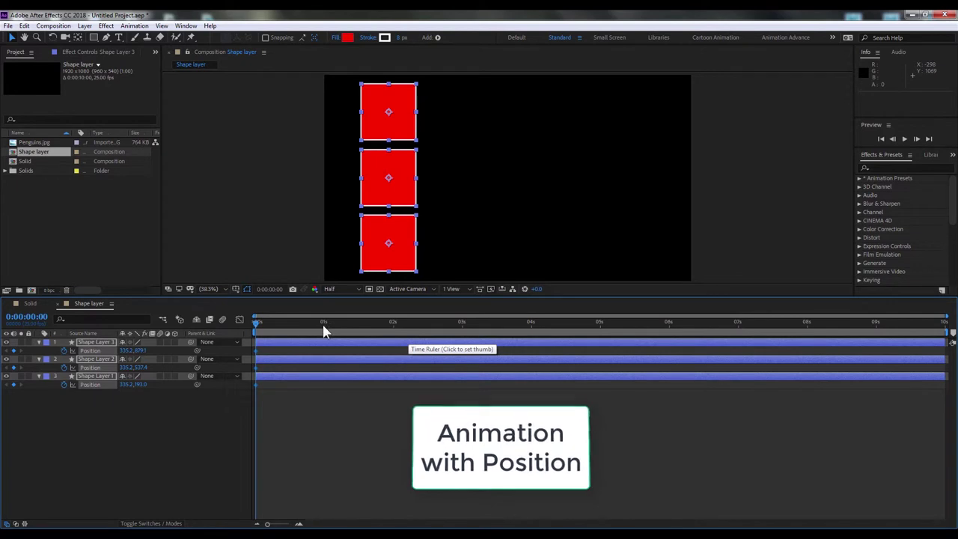
{"action": "left_click", "coordinate": [360, 328]}
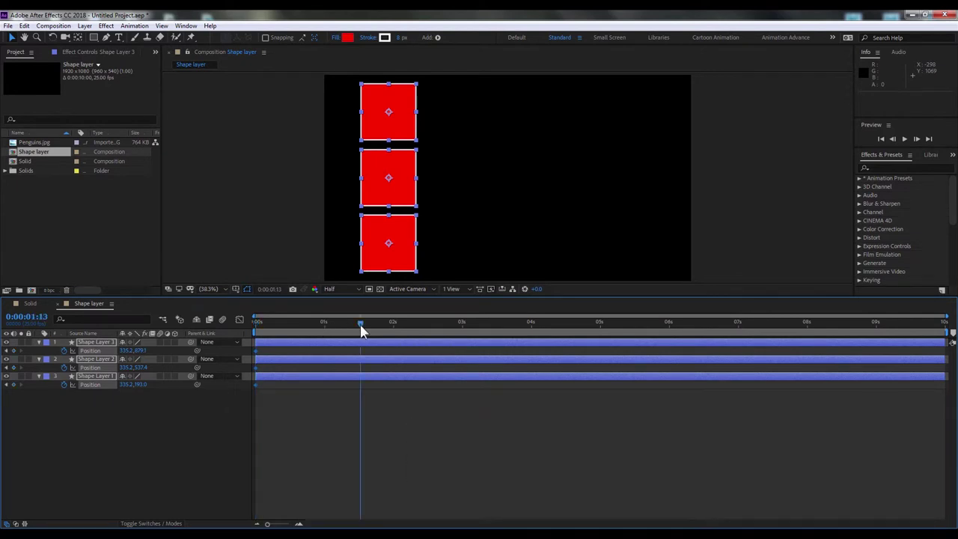
{"action": "left_click_drag", "start_coordinate": [360, 329], "coordinate": [358, 330]}
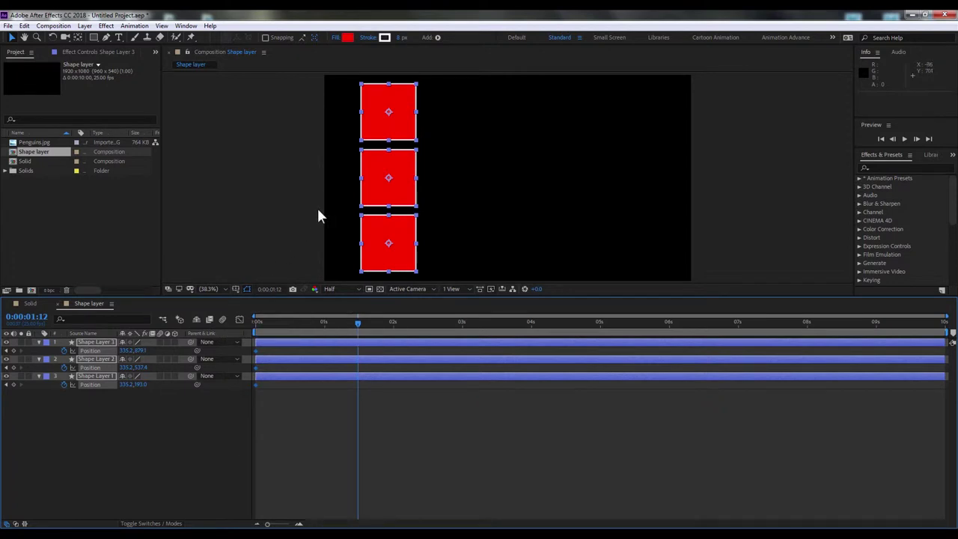
{"action": "left_click_drag", "start_coordinate": [367, 237], "coordinate": [599, 234]}
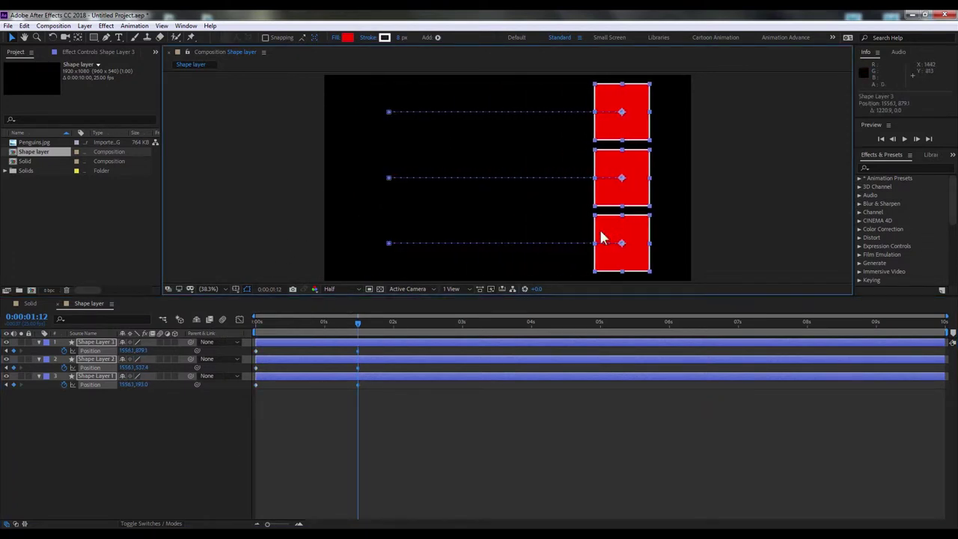
- Trim the work area to about two seconds and shift the end keyframes later
{"action": "left_click_drag", "start_coordinate": [949, 330], "coordinate": [398, 350]}
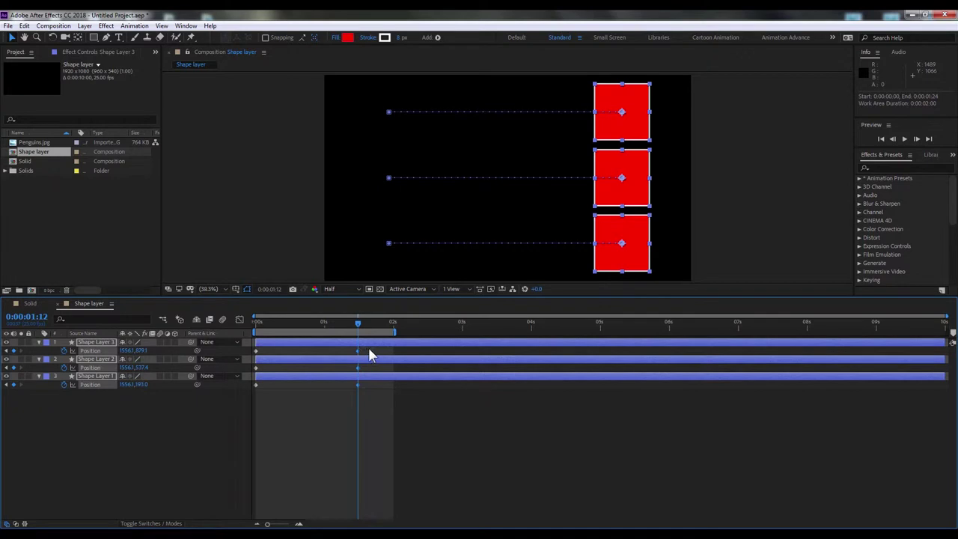
{"action": "left_click_drag", "start_coordinate": [367, 346], "coordinate": [342, 415]}
{"action": "mouse_move", "coordinate": [357, 358]}
{"action": "left_mouse_down"}
{"action": "mouse_move", "coordinate": [394, 359]}
{"action": "mouse_move", "coordinate": [361, 362]}
{"action": "mouse_move", "coordinate": [255, 329]}
{"action": "left_mouse_up"}
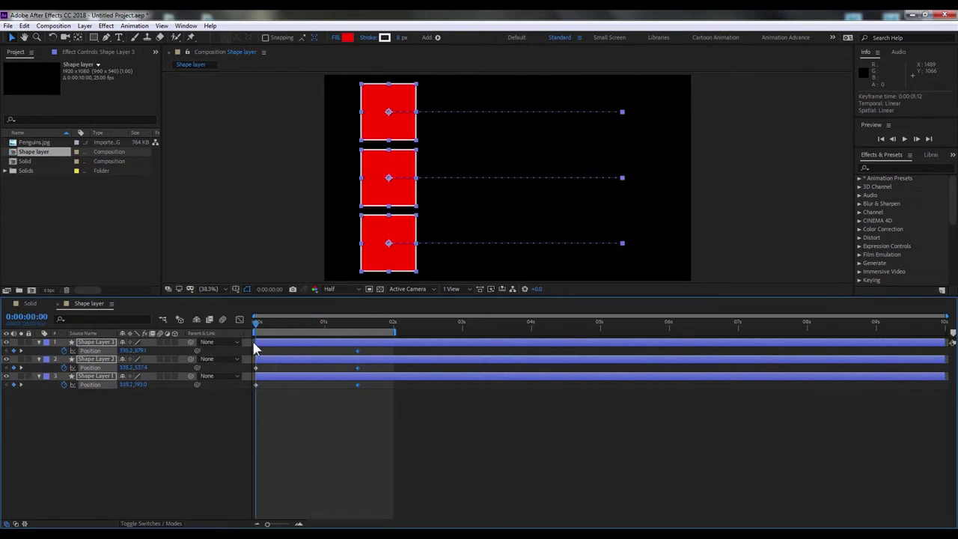
- Preview the sliding squares and scrub through the motion
{"action": "left_click", "coordinate": [274, 396]}
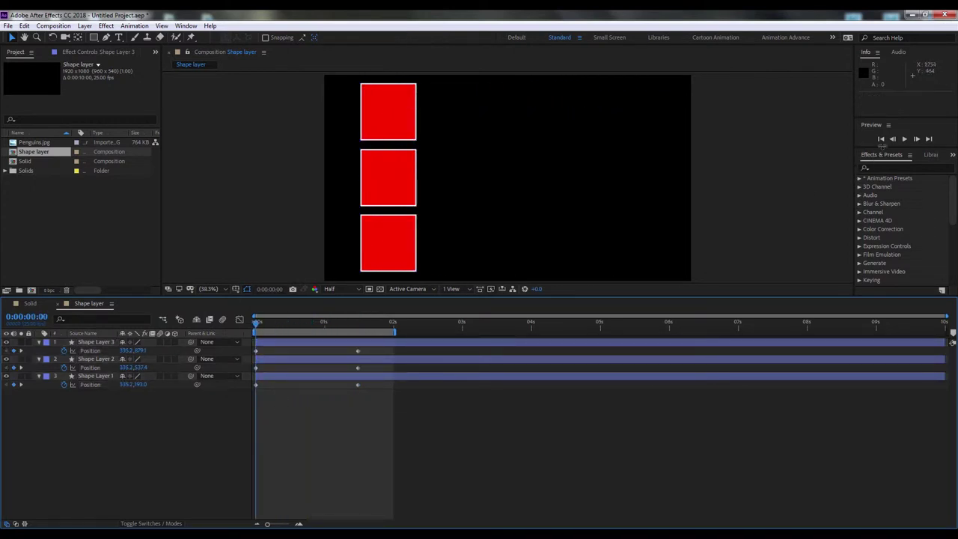
{"action": "left_click", "coordinate": [903, 139]}
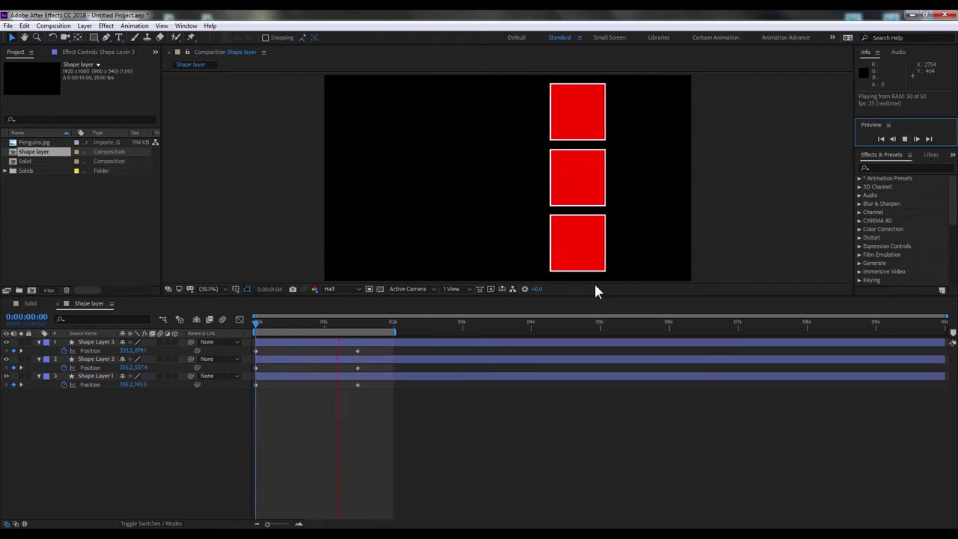
{"action": "key", "text": "space"}
{"action": "mouse_move", "coordinate": [374, 407]}
{"action": "left_mouse_down"}
{"action": "mouse_move", "coordinate": [255, 350]}
{"action": "mouse_move", "coordinate": [274, 359]}
{"action": "left_mouse_up"}
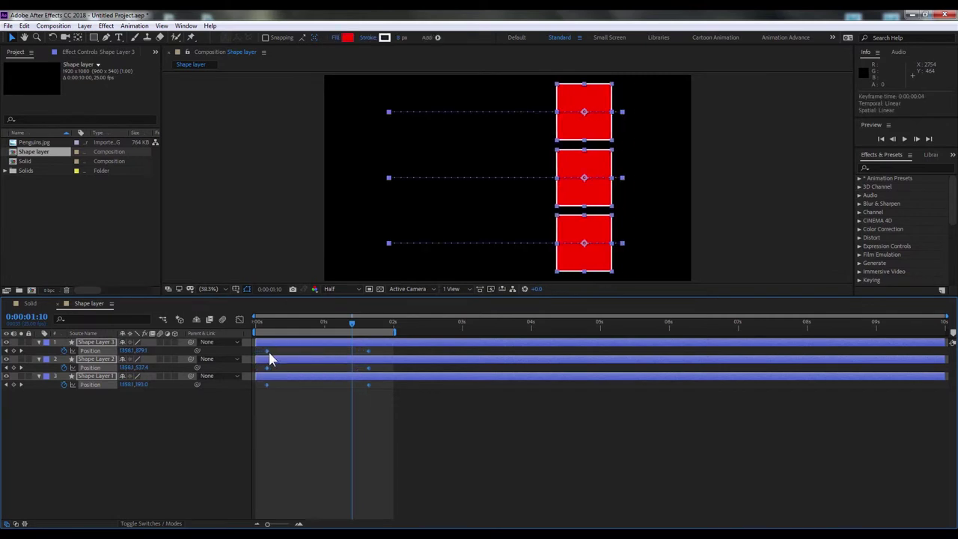
{"action": "left_click", "coordinate": [302, 405]}
{"action": "mouse_move", "coordinate": [353, 322]}
{"action": "left_mouse_down"}
{"action": "mouse_move", "coordinate": [338, 323]}
{"action": "mouse_move", "coordinate": [374, 323]}
{"action": "left_mouse_up"}
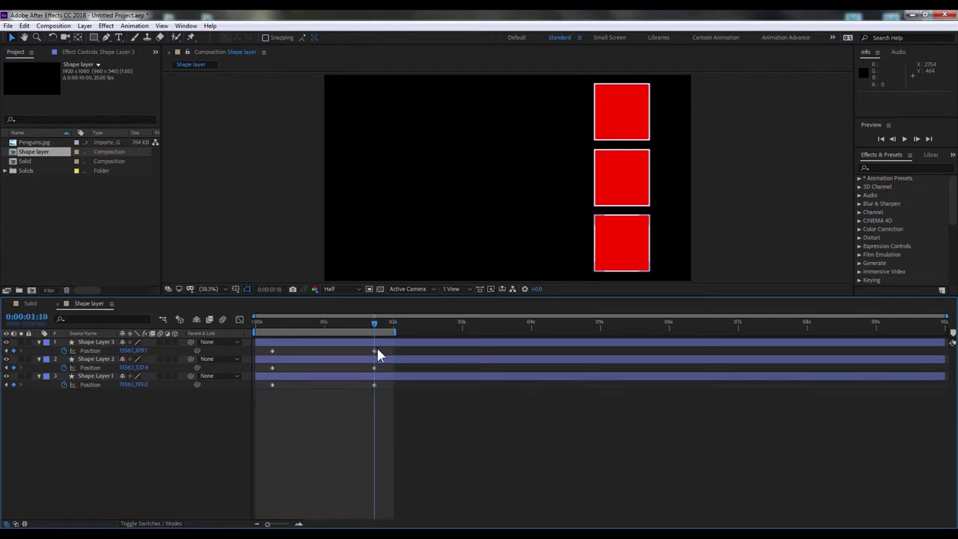
{"action": "left_click", "coordinate": [380, 348]}
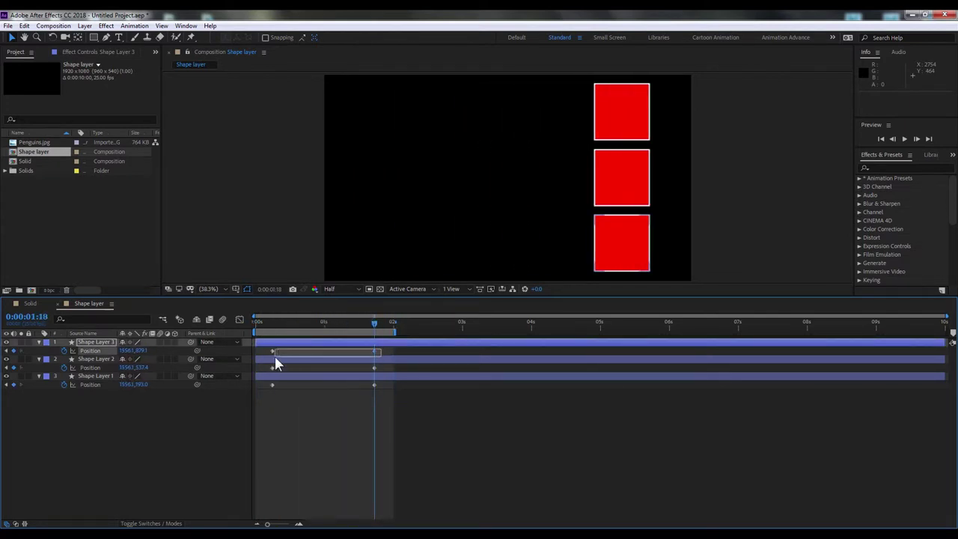
- Apply Keyframe Assistant > Easy Ease to both of Shape Layer 2's Position keyframes
{"action": "left_click", "coordinate": [378, 364]}
{"action": "left_click_drag", "start_coordinate": [380, 372], "coordinate": [261, 367]}
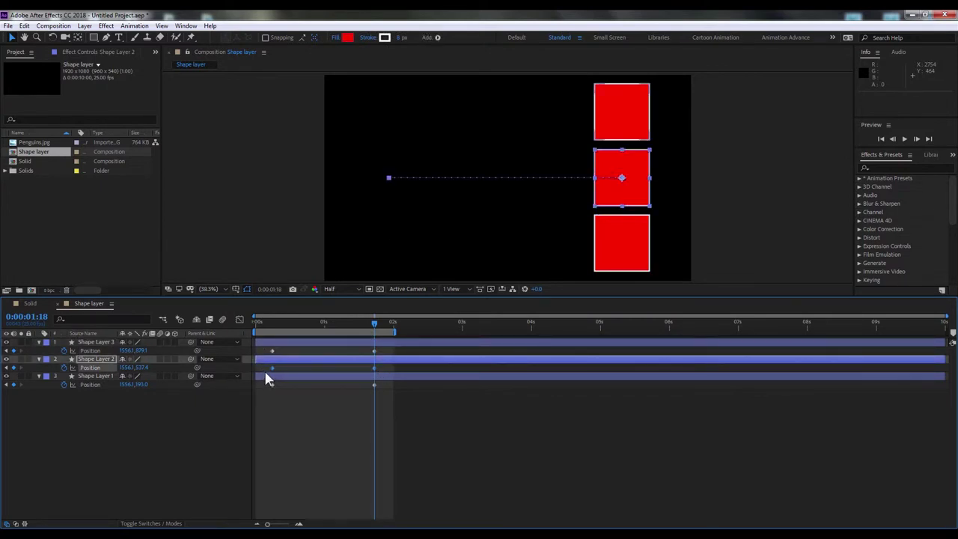
{"action": "right_click", "coordinate": [272, 368]}
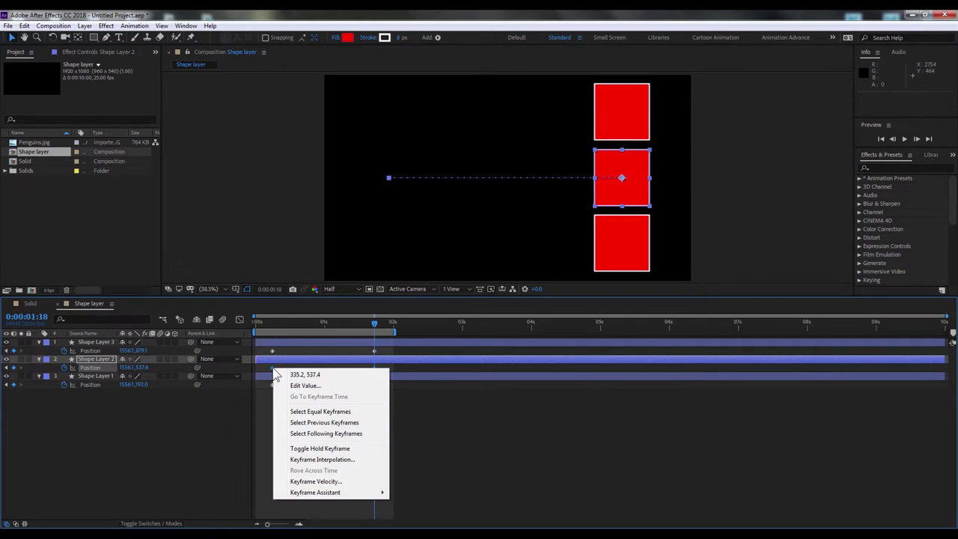
{"action": "left_click", "coordinate": [267, 365]}
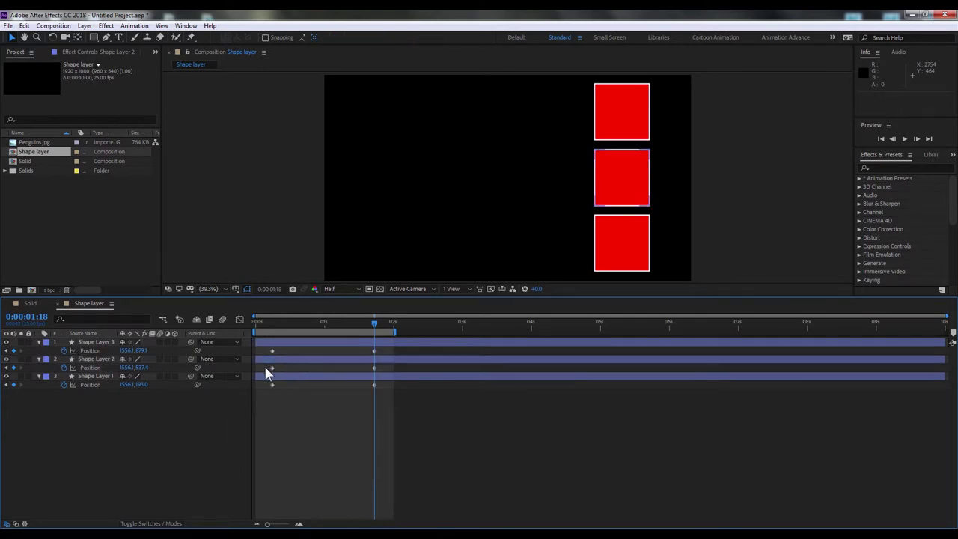
{"action": "left_click_drag", "start_coordinate": [263, 365], "coordinate": [387, 369]}
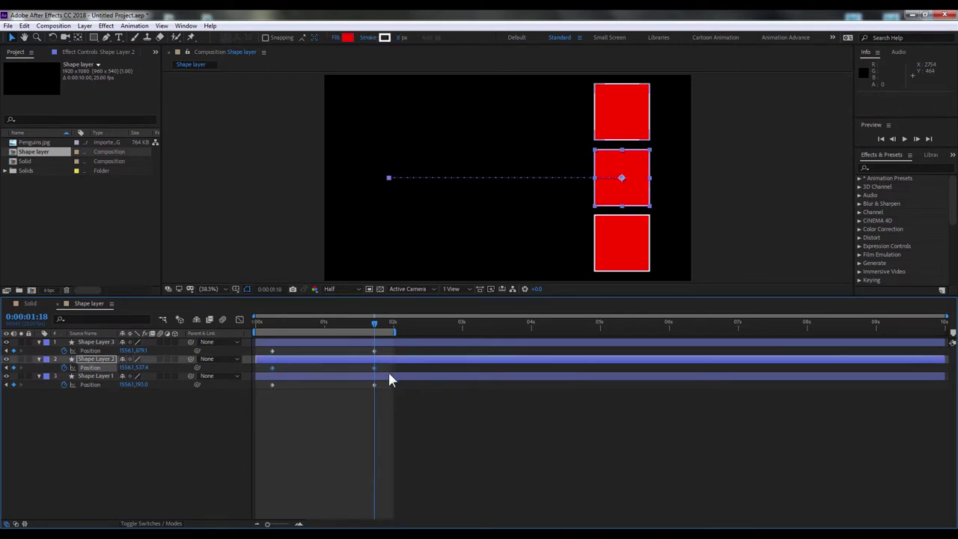
{"action": "left_click", "coordinate": [134, 25]}
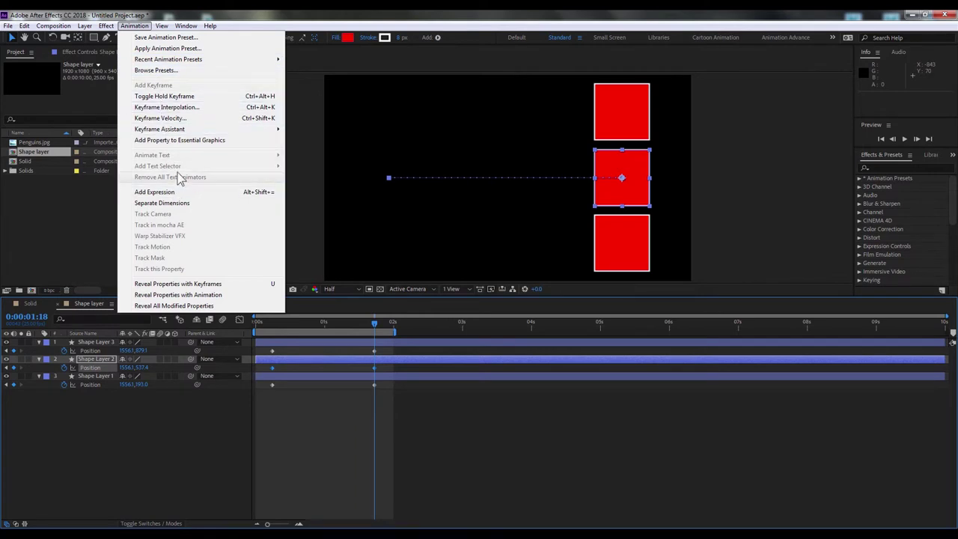
{"action": "mouse_move", "coordinate": [181, 132]}
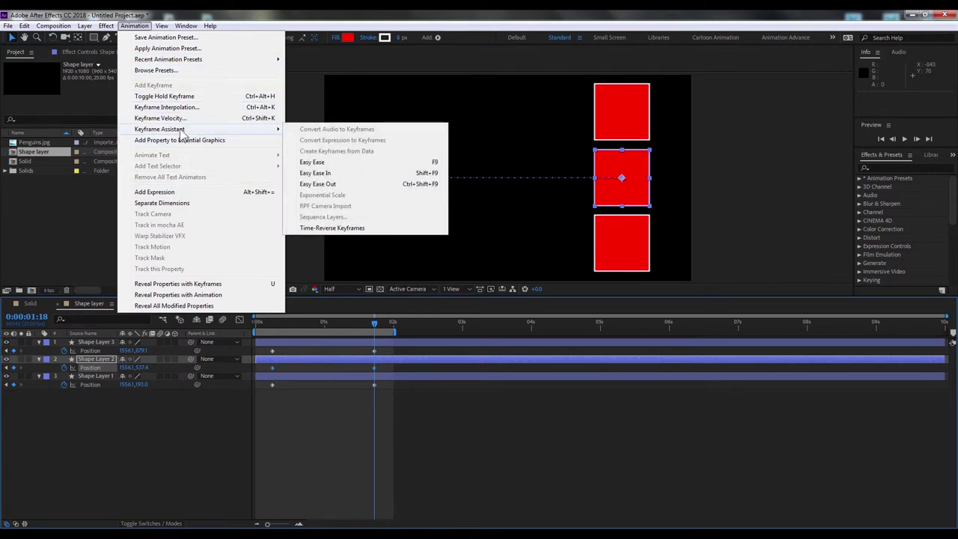
{"action": "left_click", "coordinate": [335, 163]}
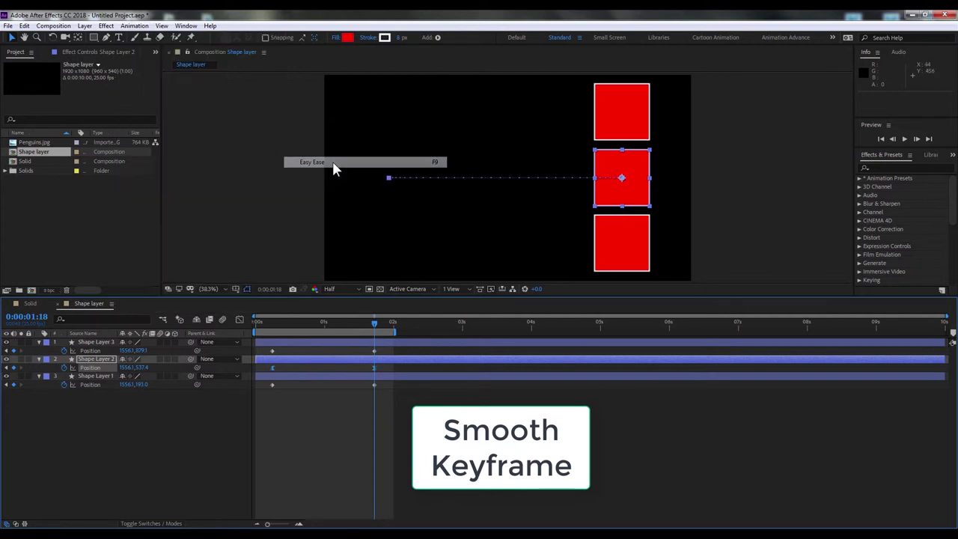
{"action": "left_click_drag", "start_coordinate": [260, 329], "coordinate": [239, 326]}
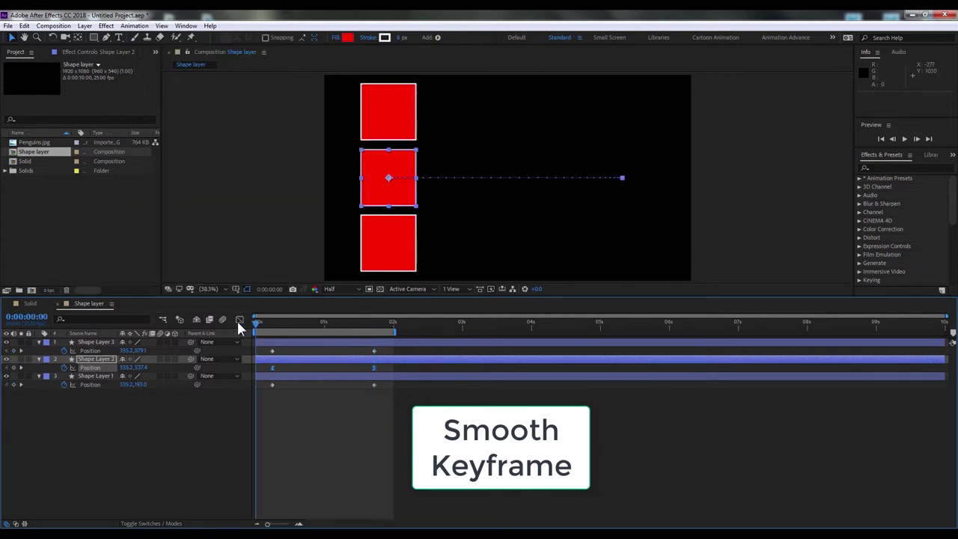
- Preview the eased slide of the squares
{"action": "left_click", "coordinate": [282, 400]}
{"action": "key", "text": "space"}
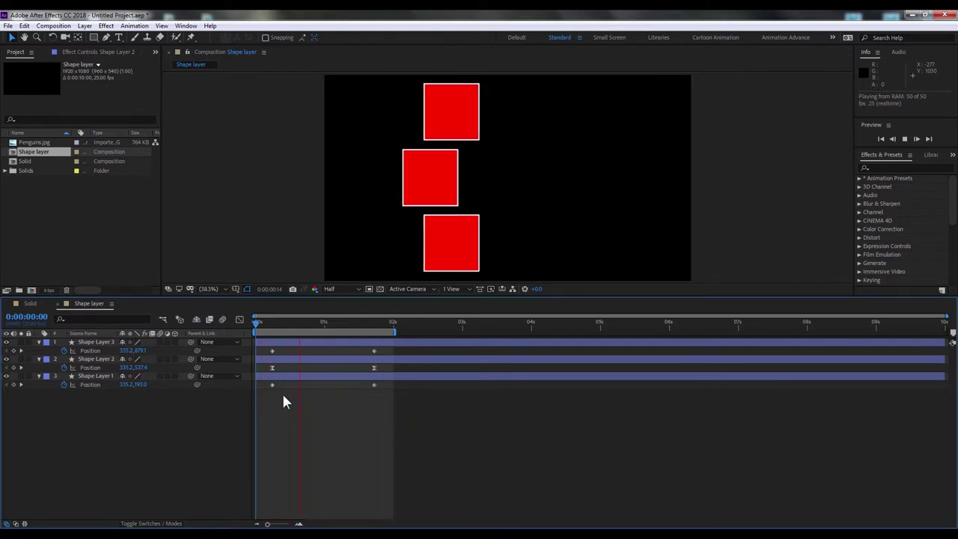
{"action": "key", "text": "space"}
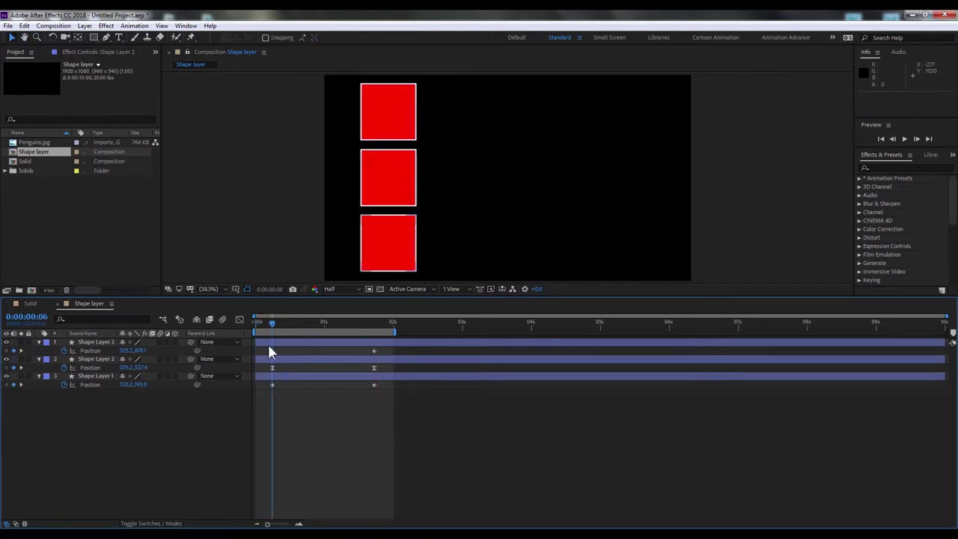
- At 1:18 nudge all three squares further right, then move their end keyframes to 1:12
{"action": "left_click_drag", "start_coordinate": [277, 349], "coordinate": [262, 396]}
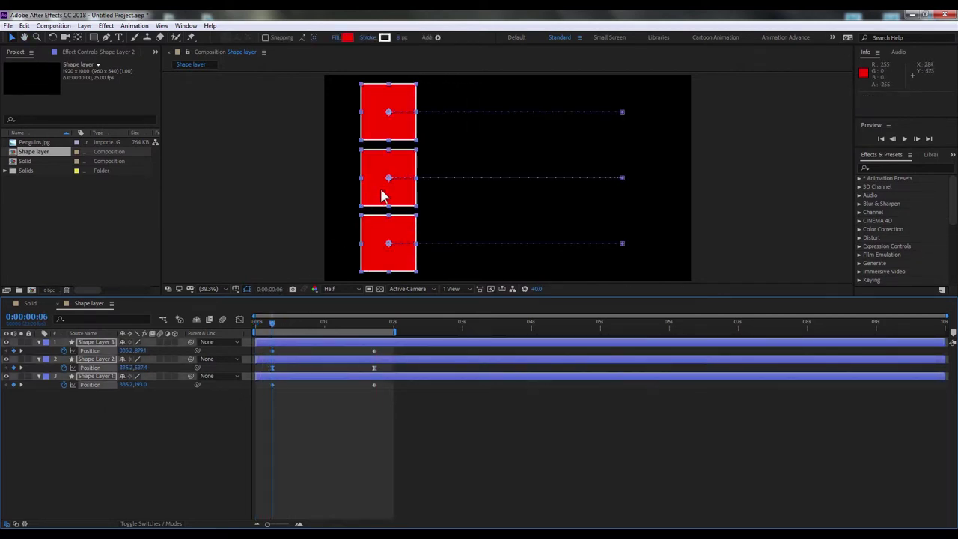
{"action": "left_click_drag", "start_coordinate": [333, 328], "coordinate": [378, 331]}
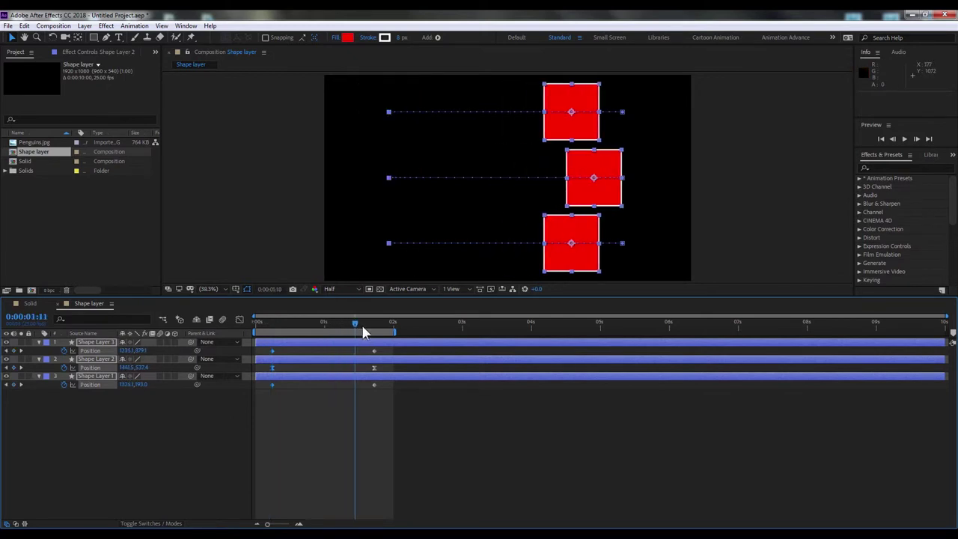
{"action": "left_click_drag", "start_coordinate": [604, 214], "coordinate": [613, 215]}
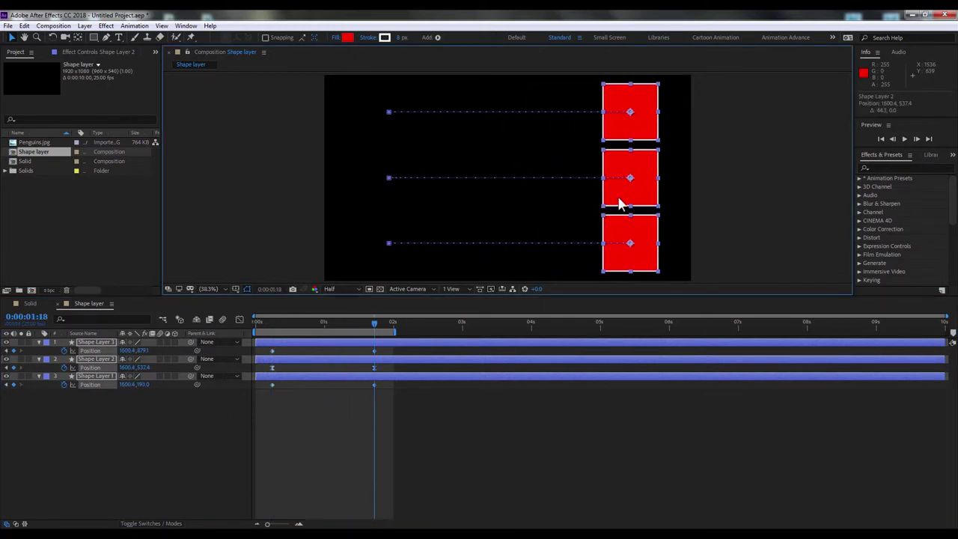
{"action": "mouse_move", "coordinate": [376, 328]}
{"action": "left_mouse_down"}
{"action": "mouse_move", "coordinate": [358, 328]}
{"action": "mouse_move", "coordinate": [367, 408]}
{"action": "left_mouse_up"}
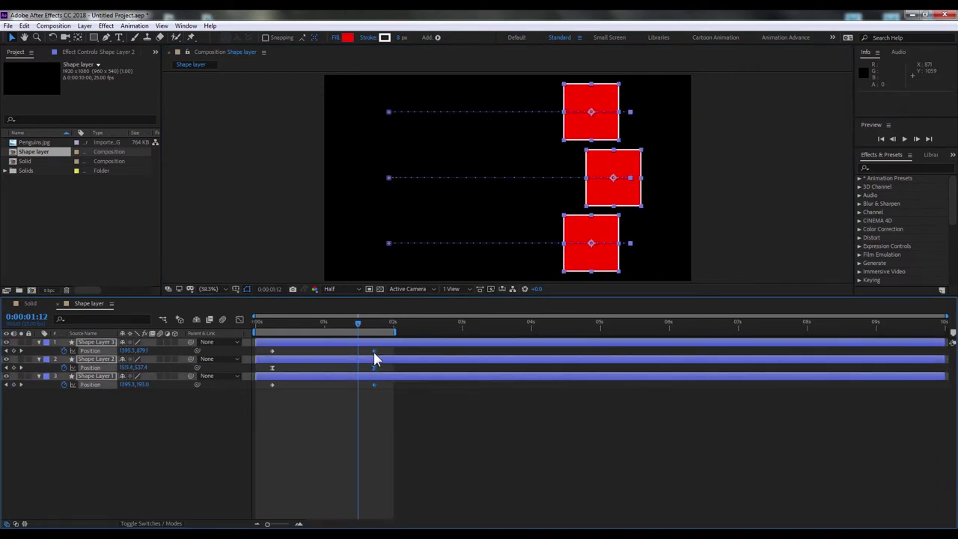
{"action": "left_click_drag", "start_coordinate": [373, 352], "coordinate": [233, 324]}
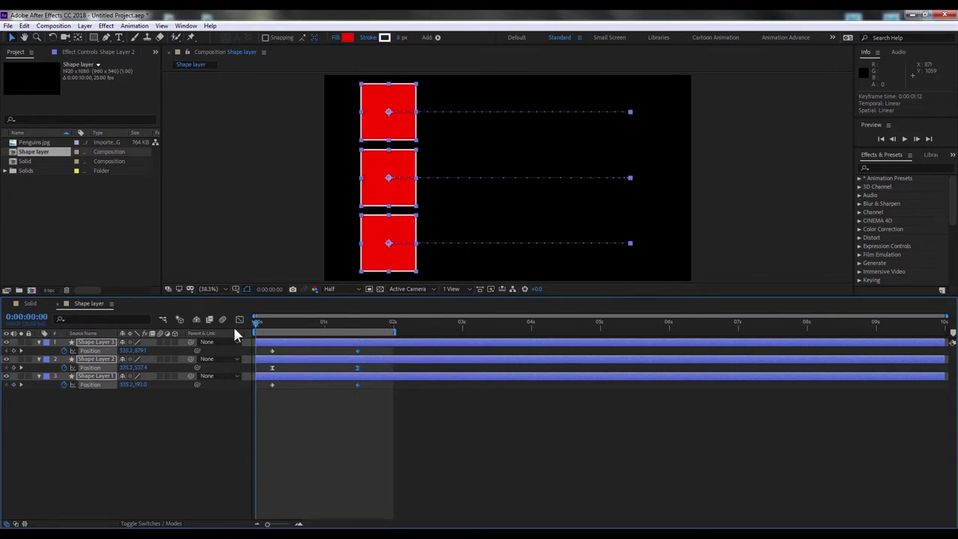
- Apply Easy Ease to Shape Layer 1's Position keyframes and preview the animation
{"action": "left_click", "coordinate": [257, 402]}
{"action": "left_click_drag", "start_coordinate": [315, 395], "coordinate": [364, 389]}
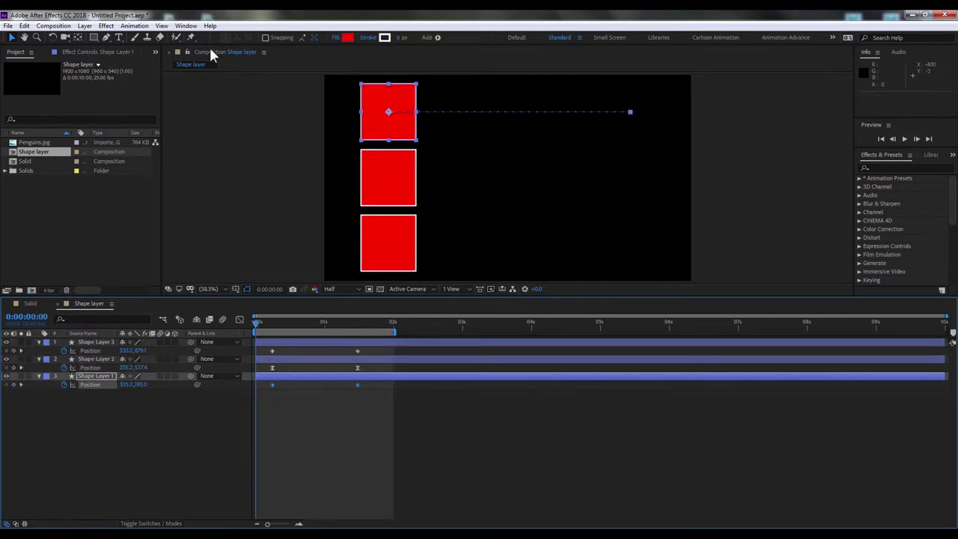
{"action": "left_click", "coordinate": [135, 26]}
{"action": "mouse_move", "coordinate": [241, 127]}
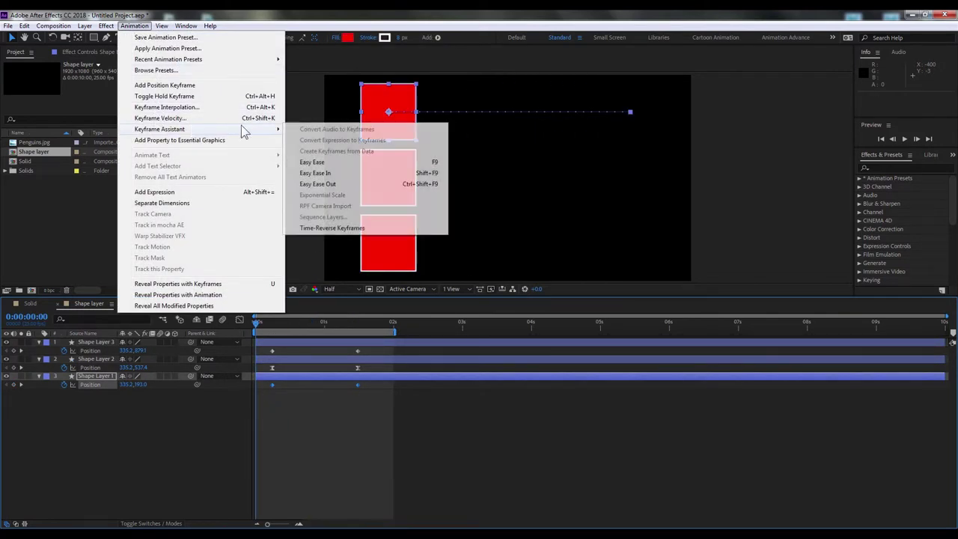
{"action": "left_click", "coordinate": [323, 162]}
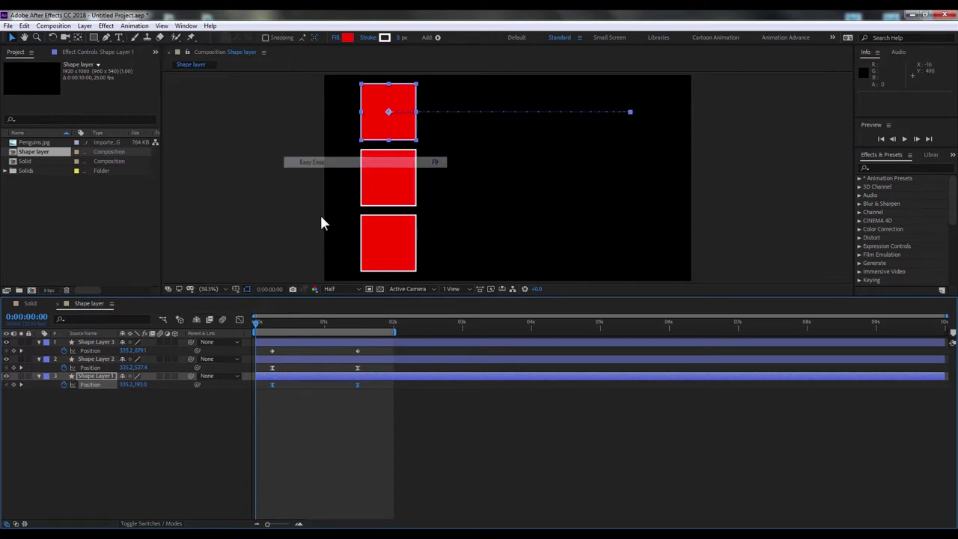
{"action": "left_click", "coordinate": [305, 411]}
{"action": "key", "text": "space"}
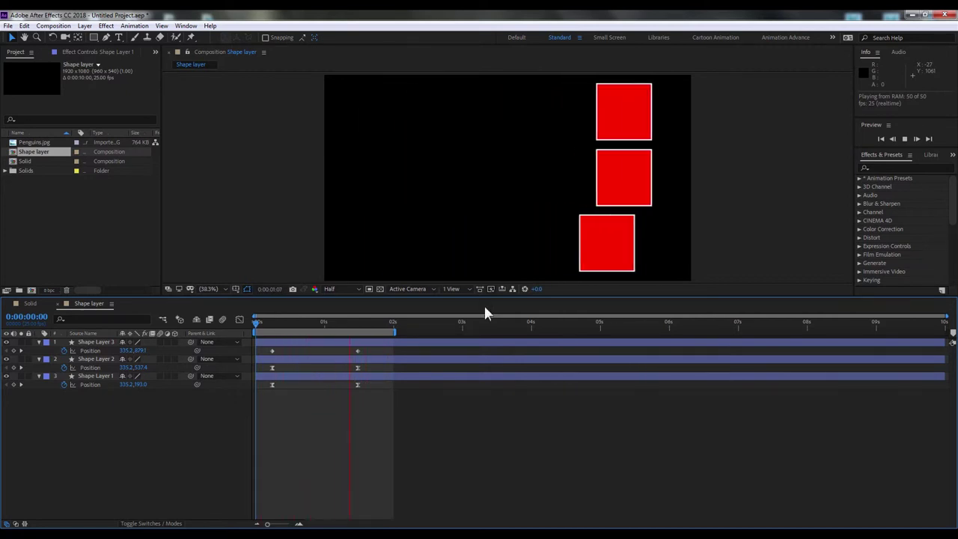
- Reselect Shape Layer 1's Position keyframes from 0:06 and apply Easy Ease with F9
{"action": "left_click", "coordinate": [626, 242]}
{"action": "left_click", "coordinate": [377, 347]}
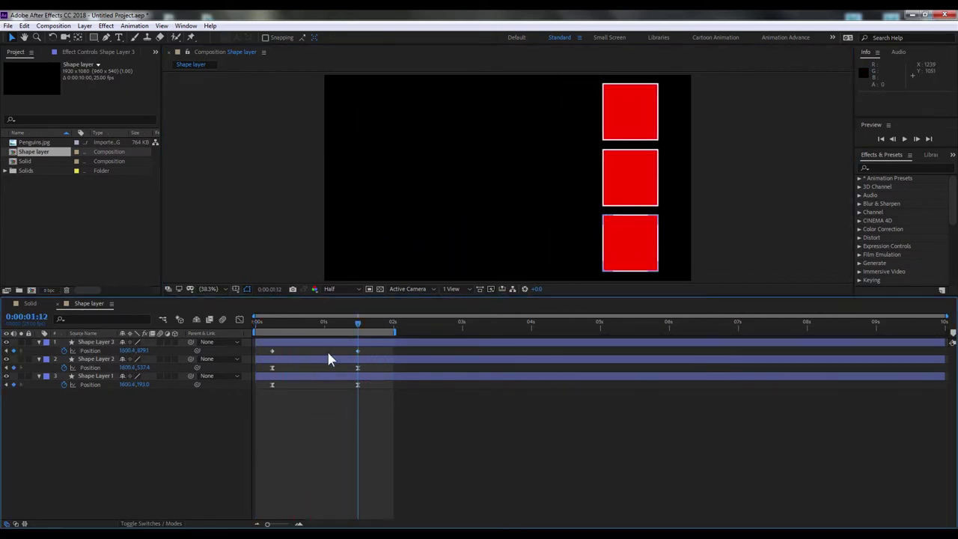
{"action": "left_click_drag", "start_coordinate": [293, 321], "coordinate": [272, 322]}
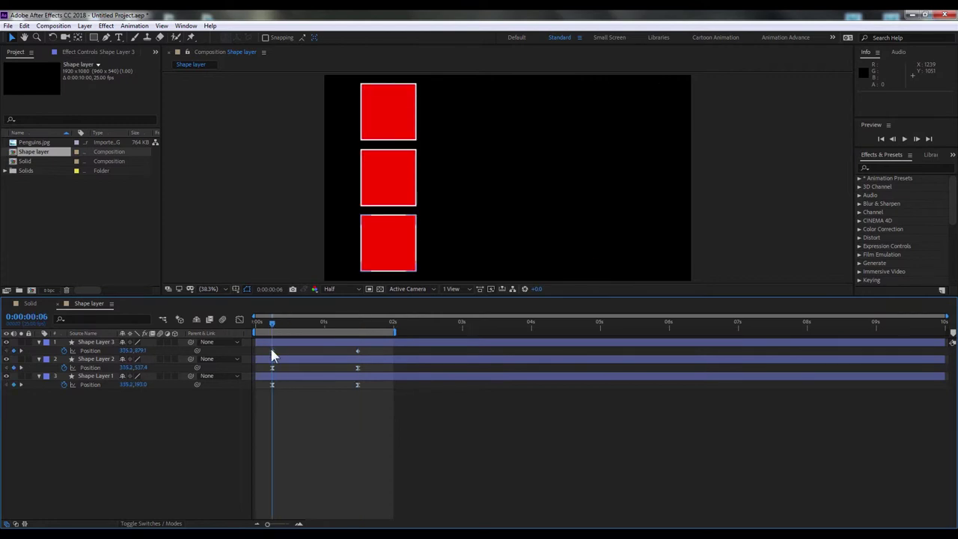
{"action": "left_click", "coordinate": [273, 368]}
{"action": "left_click", "coordinate": [272, 386]}
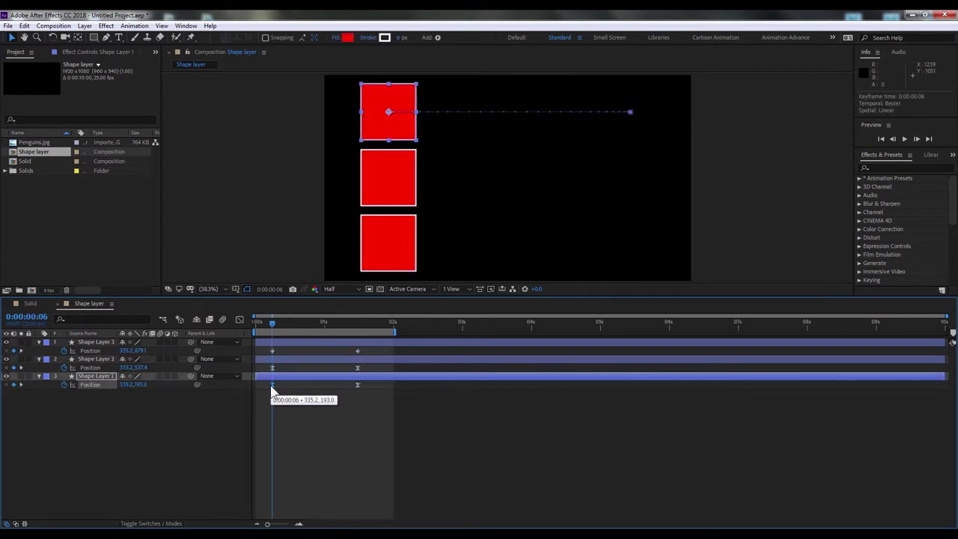
{"action": "left_click_drag", "start_coordinate": [267, 400], "coordinate": [409, 388]}
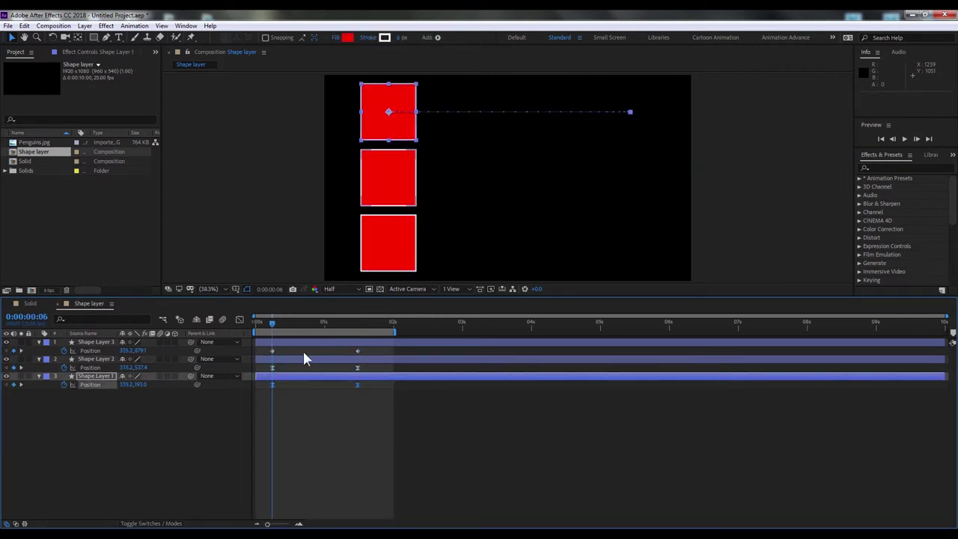
{"action": "key", "text": "F9"}
- Show Shape Layer 1's Position keyframes in the Graph Editor's speed graph
{"action": "mouse_move", "coordinate": [273, 323]}
{"action": "left_mouse_down"}
{"action": "mouse_move", "coordinate": [284, 325]}
{"action": "mouse_move", "coordinate": [273, 337]}
{"action": "left_mouse_up"}
{"action": "left_click", "coordinate": [240, 321]}
{"action": "right_click", "coordinate": [284, 364]}
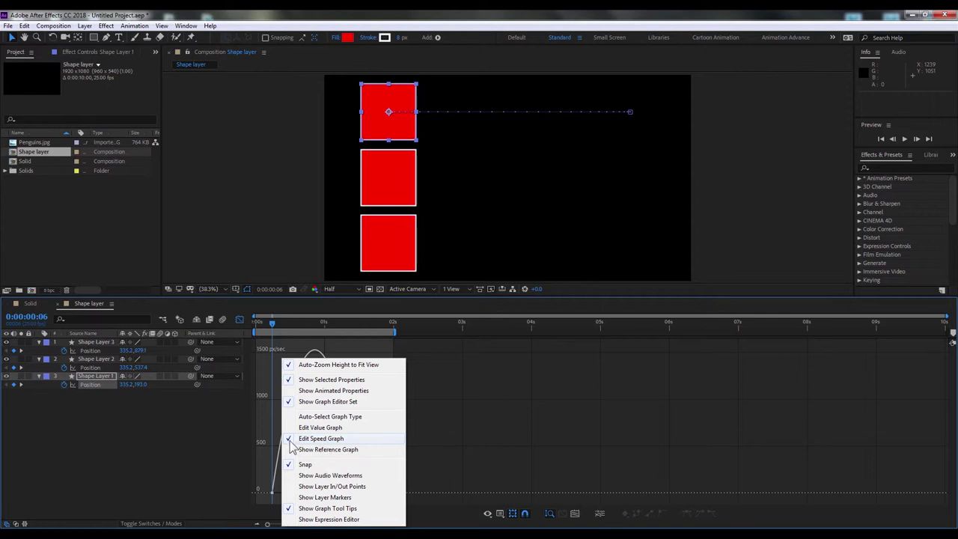
{"action": "left_click", "coordinate": [303, 352]}
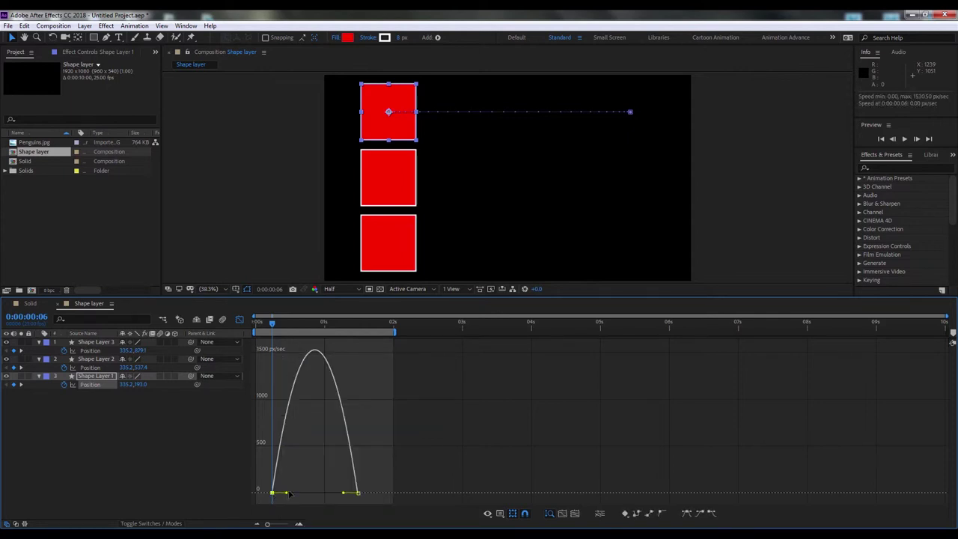
- Lengthen the first keyframe's influence for a slow build to a late ~3592 px/sec peak, then preview
{"action": "left_click_drag", "start_coordinate": [286, 494], "coordinate": [312, 493]}
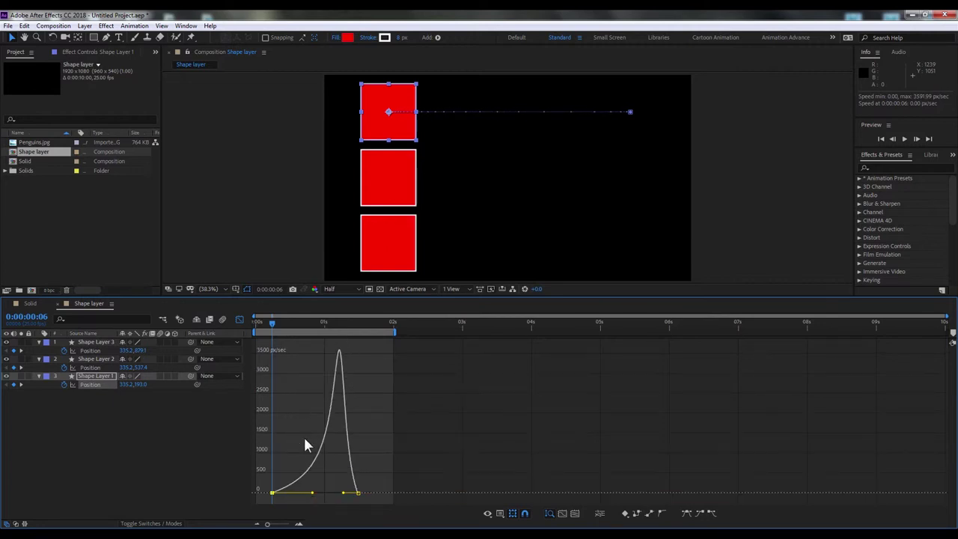
{"action": "left_click_drag", "start_coordinate": [272, 330], "coordinate": [256, 329]}
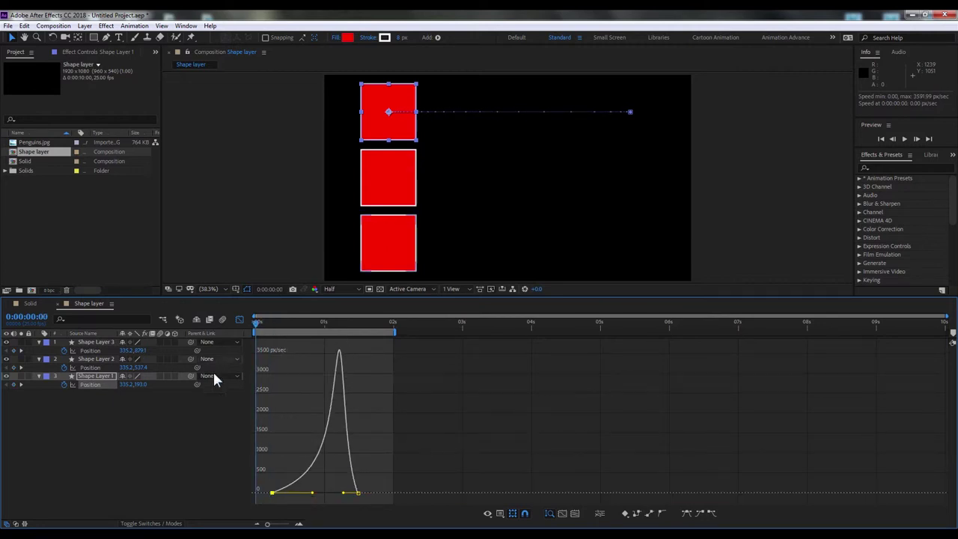
{"action": "left_click", "coordinate": [188, 417]}
{"action": "key", "text": "space"}
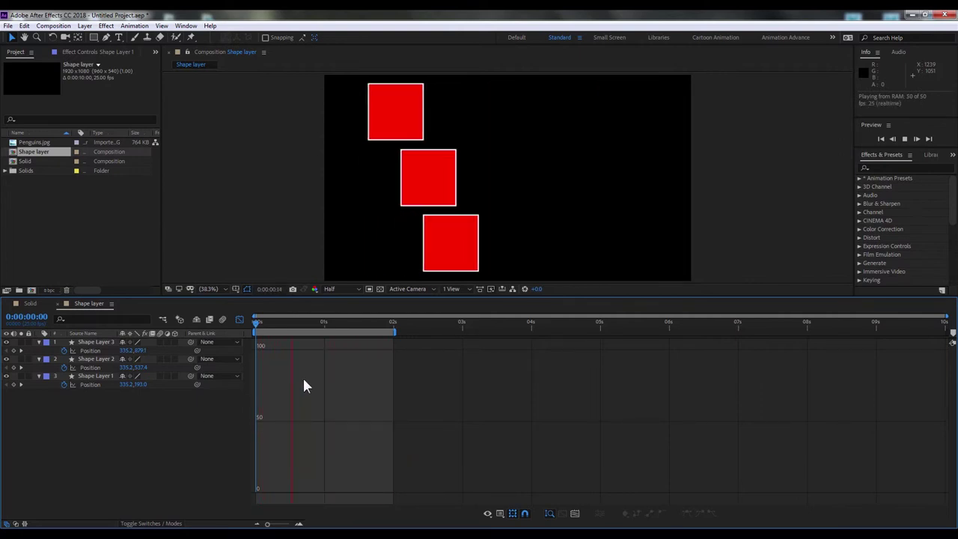
- Lengthen the second Position keyframe's influence to delay the peak, then preview from the start
{"action": "left_click", "coordinate": [479, 120]}
{"action": "left_click", "coordinate": [478, 118]}
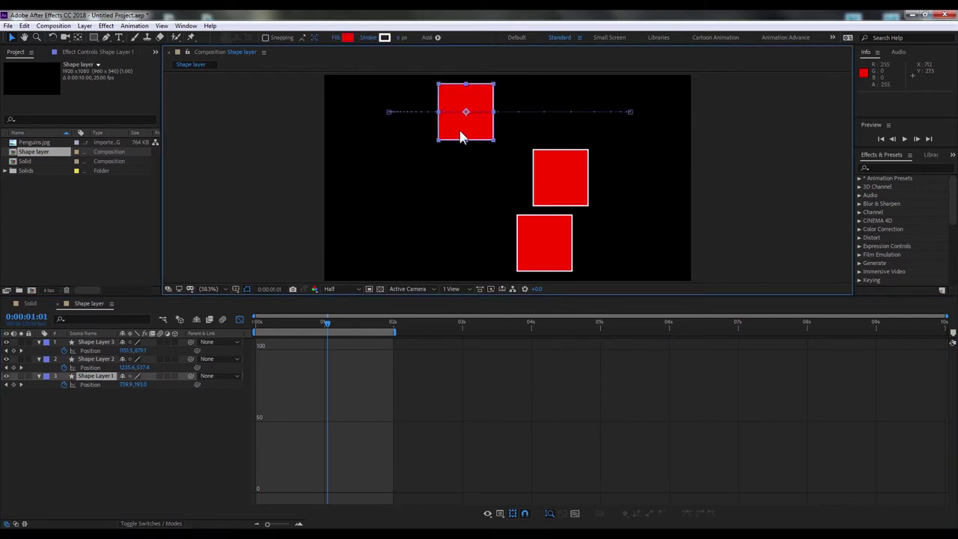
{"action": "left_click", "coordinate": [102, 385]}
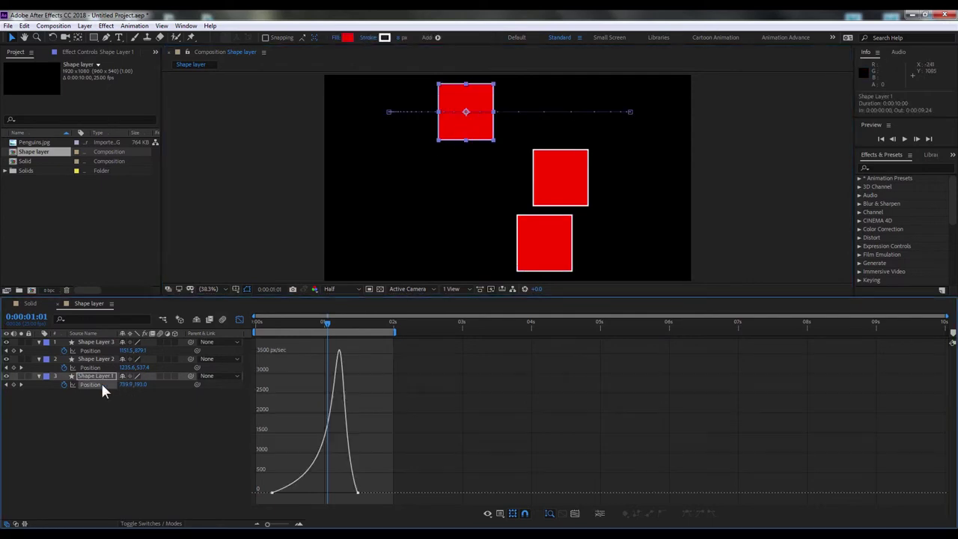
{"action": "left_click", "coordinate": [355, 493]}
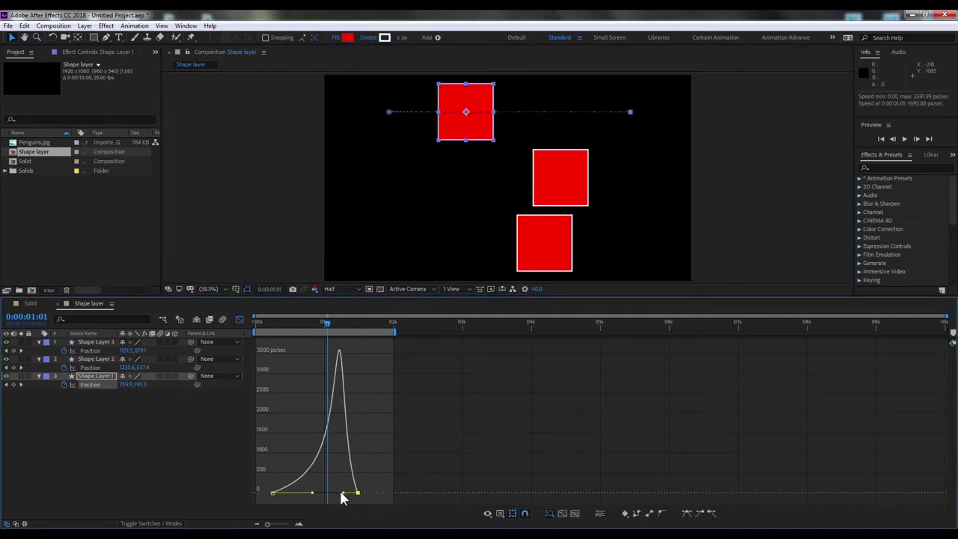
{"action": "left_click_drag", "start_coordinate": [343, 493], "coordinate": [306, 493]}
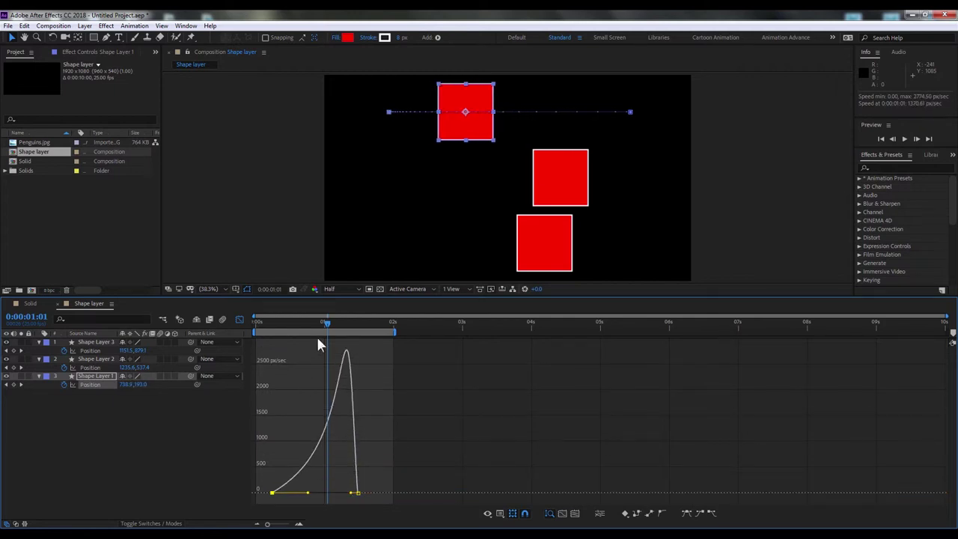
{"action": "left_click_drag", "start_coordinate": [329, 329], "coordinate": [271, 324]}
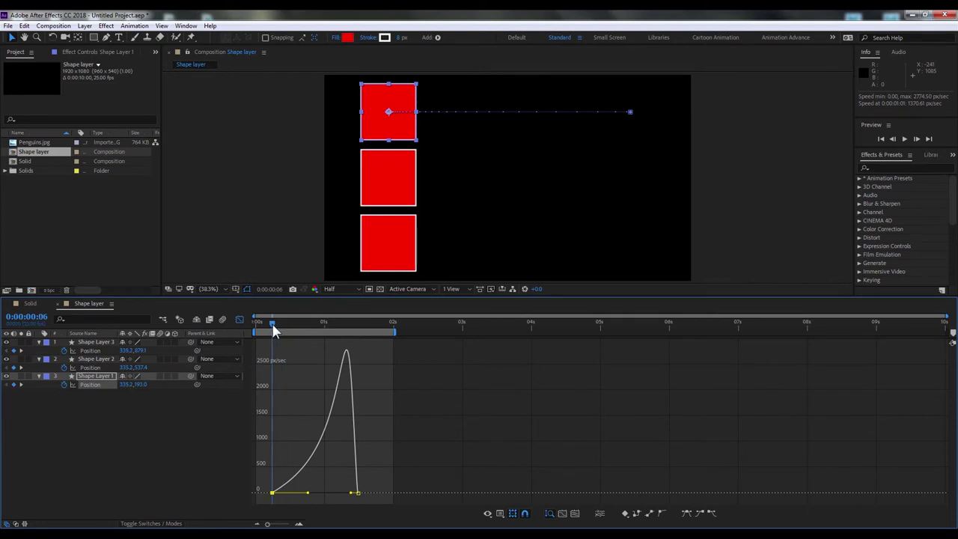
{"action": "key", "text": "space"}
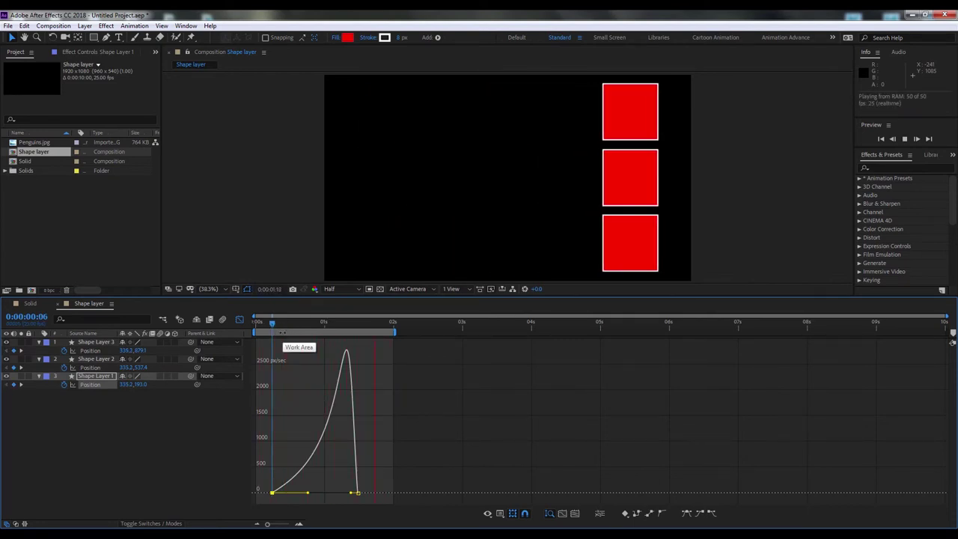
{"action": "key", "text": "space"}
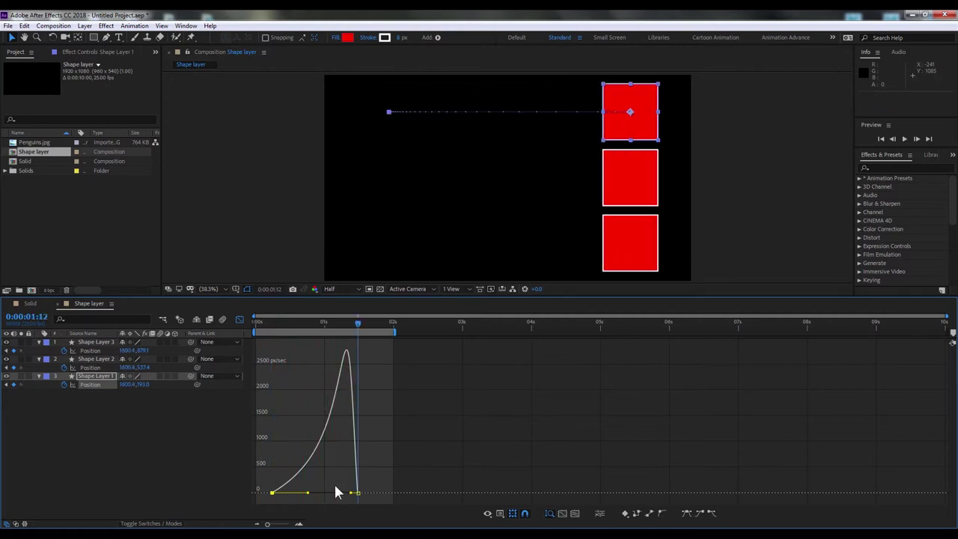
- Shorten the first keyframe's influence and extend the second to about 48%, then preview
{"action": "left_click", "coordinate": [348, 500]}
{"action": "left_click", "coordinate": [354, 494]}
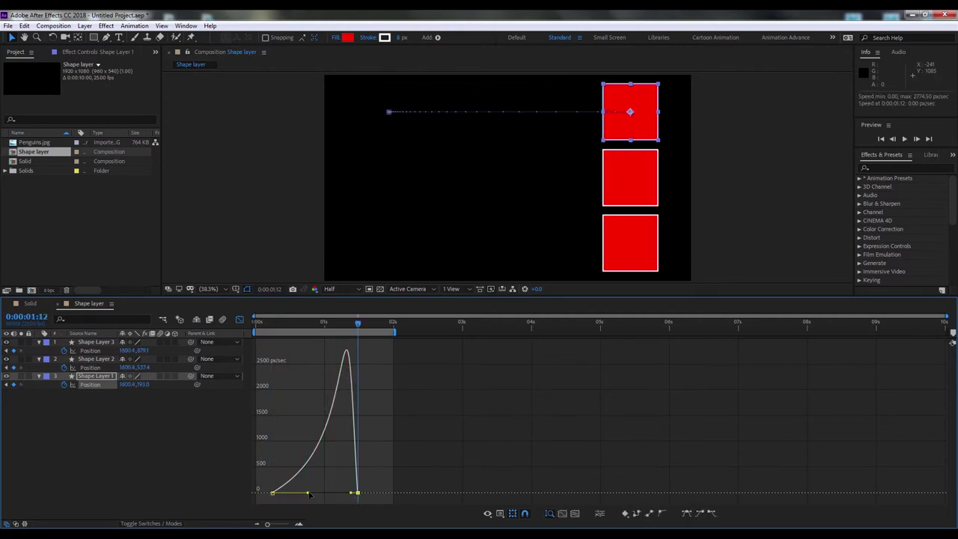
{"action": "left_click_drag", "start_coordinate": [308, 494], "coordinate": [280, 492]}
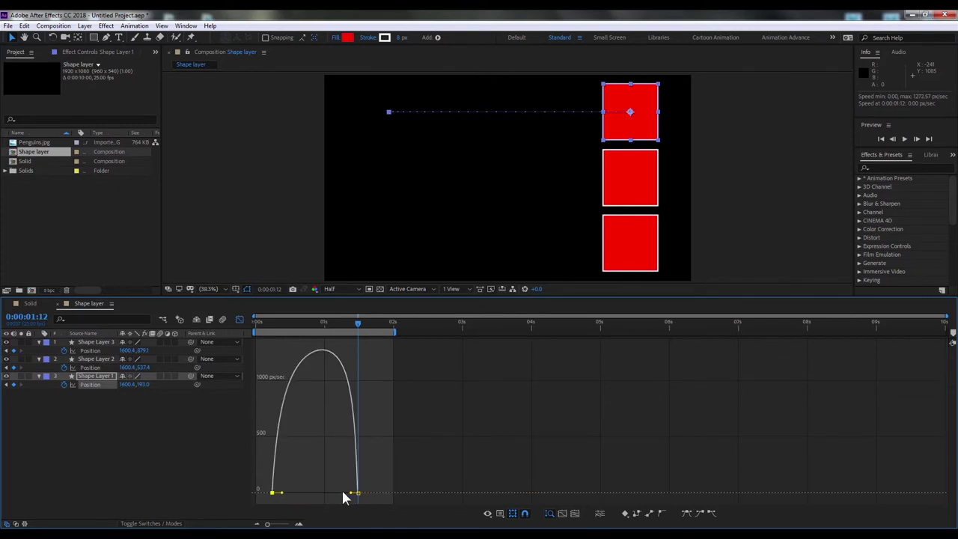
{"action": "left_click_drag", "start_coordinate": [350, 493], "coordinate": [280, 493]}
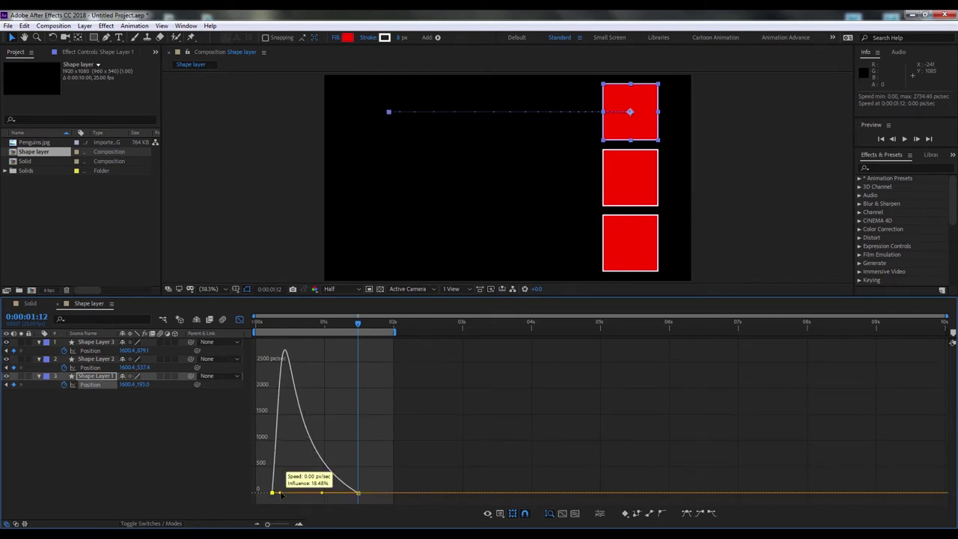
{"action": "key", "text": "space"}
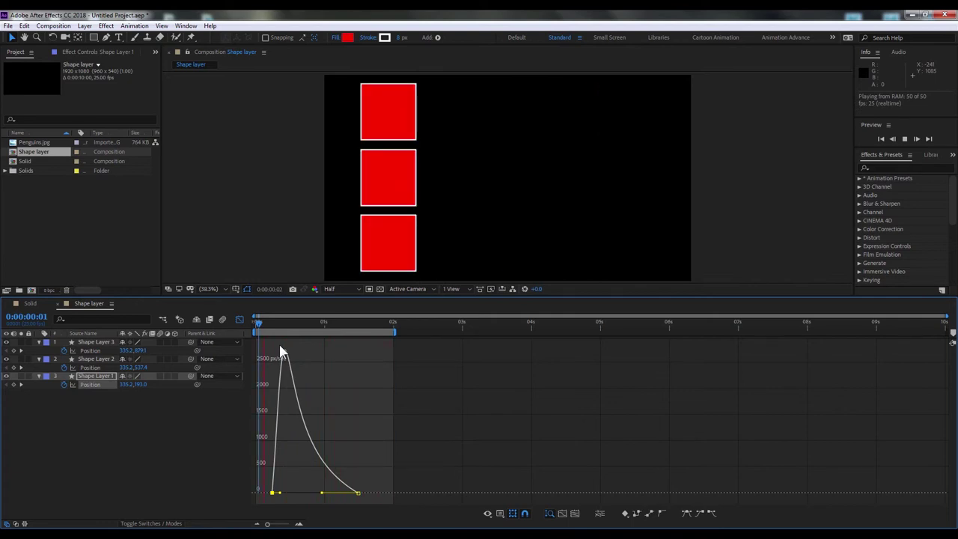
{"action": "key", "text": "space"}
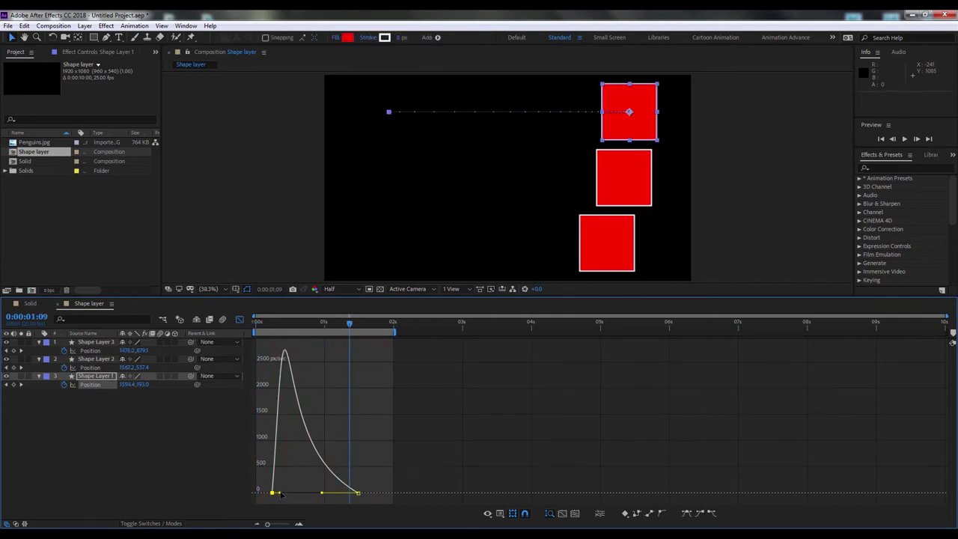
- Nudge the first influence so the speed peaks mid-slide near 3500 px/sec, preview, and close the Graph Editor
{"action": "left_click_drag", "start_coordinate": [281, 494], "coordinate": [296, 494]}
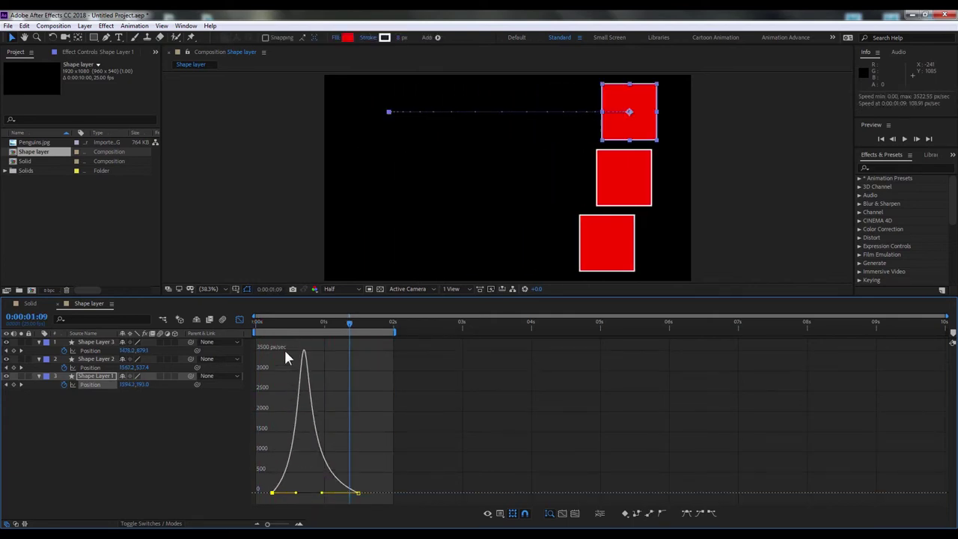
{"action": "left_click", "coordinate": [269, 322]}
{"action": "key", "text": "space"}
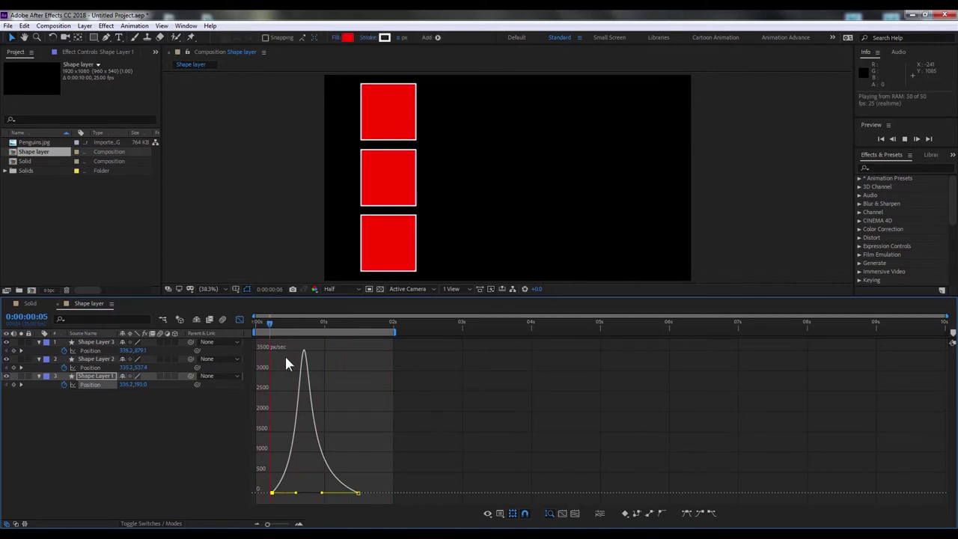
{"action": "key", "text": "space"}
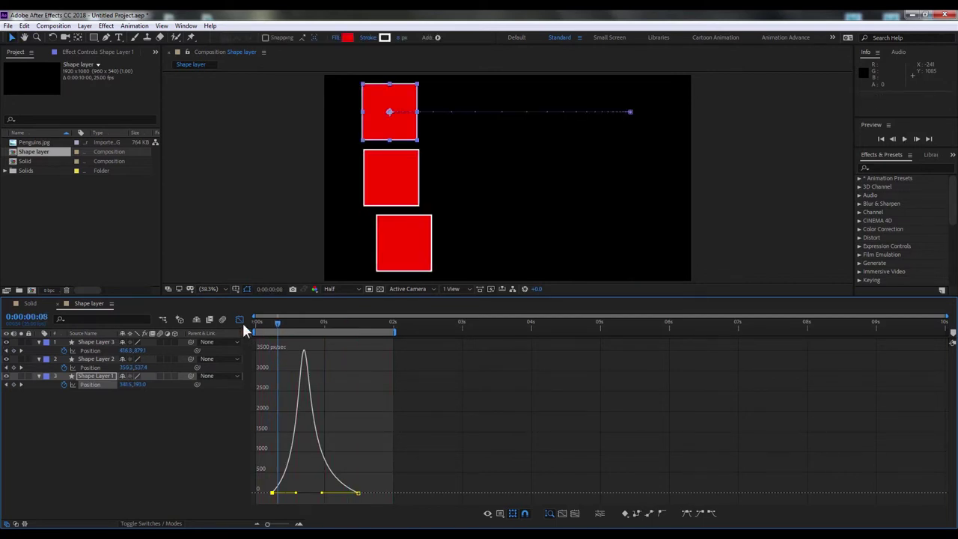
{"action": "left_click", "coordinate": [239, 319]}
{"action": "left_click", "coordinate": [317, 415]}
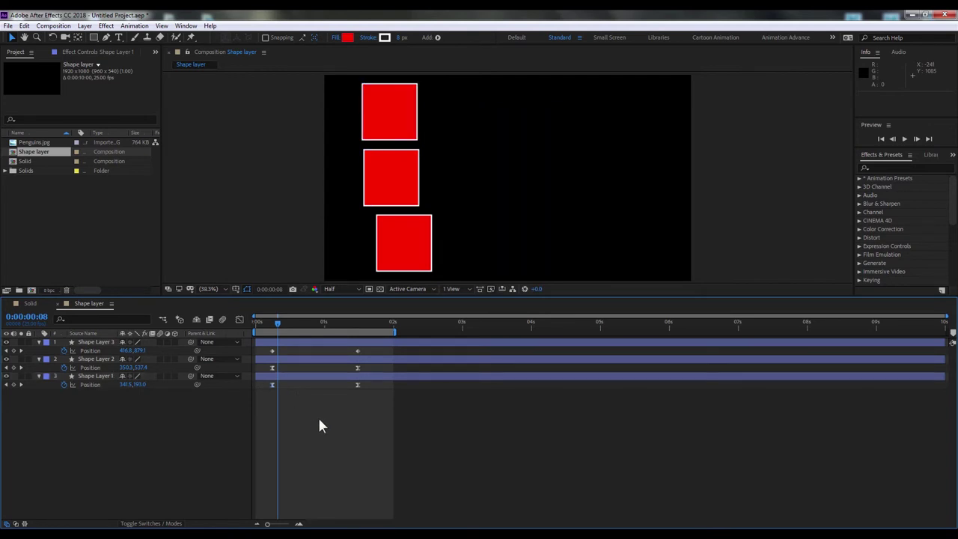
{"action": "left_click", "coordinate": [269, 323]}
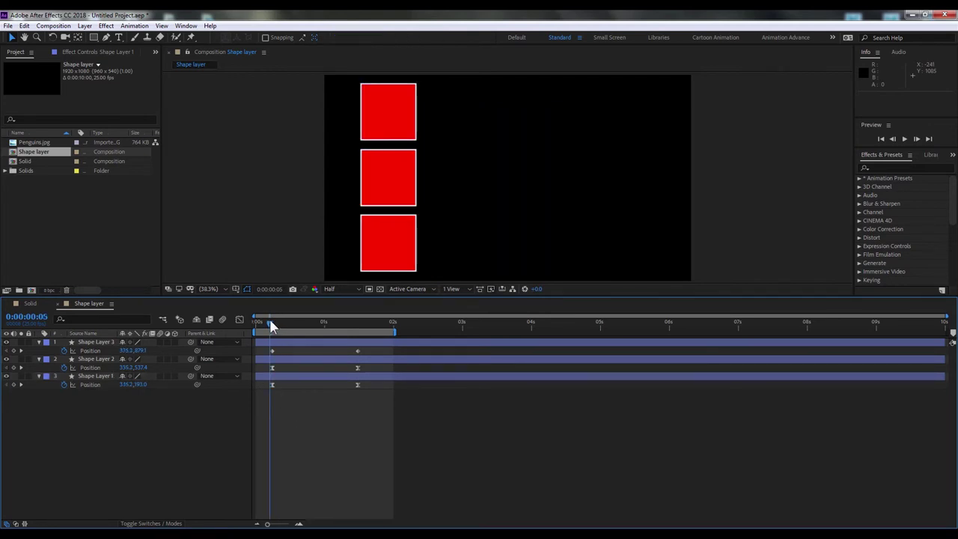
{"action": "left_click_drag", "start_coordinate": [270, 322], "coordinate": [356, 330]}
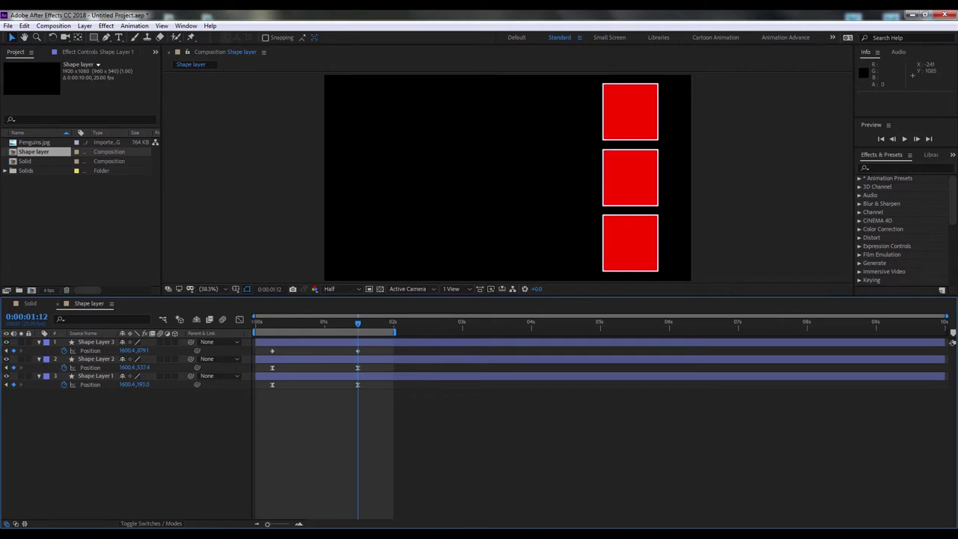
{"action": "key", "text": "alt+Tab"}
{"action": "left_click_drag", "start_coordinate": [603, 183], "coordinate": [684, 186]}
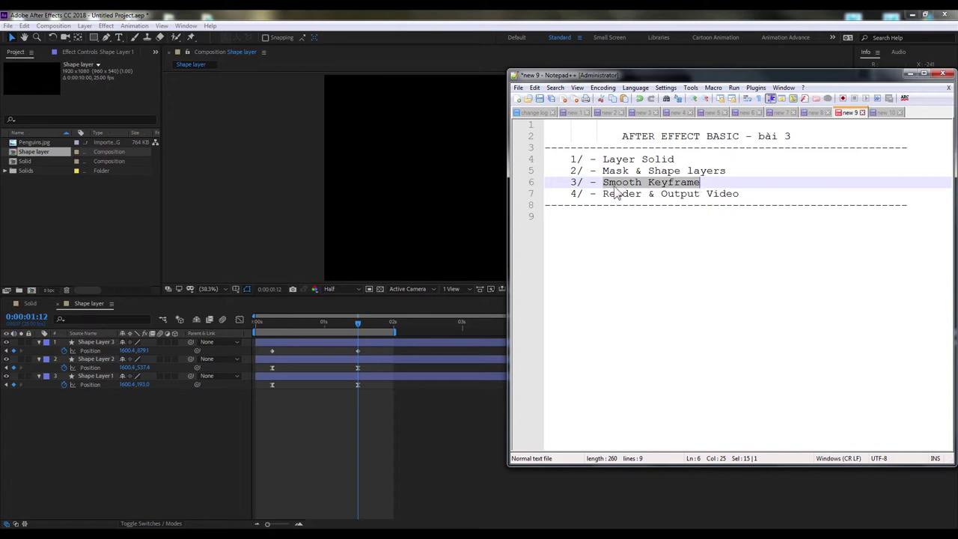
{"action": "left_click_drag", "start_coordinate": [602, 195], "coordinate": [736, 195]}
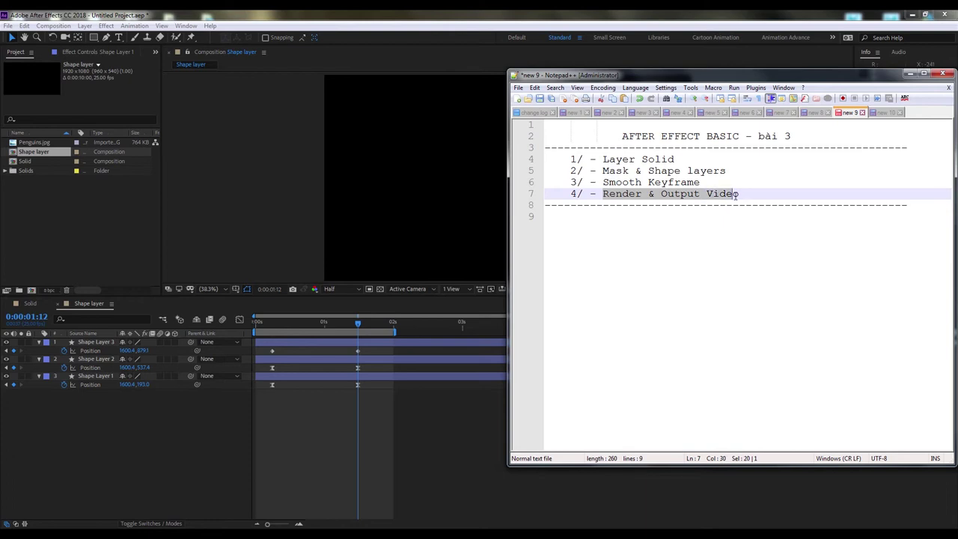
- Collapse all three shape layers' properties and scrub through the square animation
{"action": "left_click", "coordinate": [304, 361]}
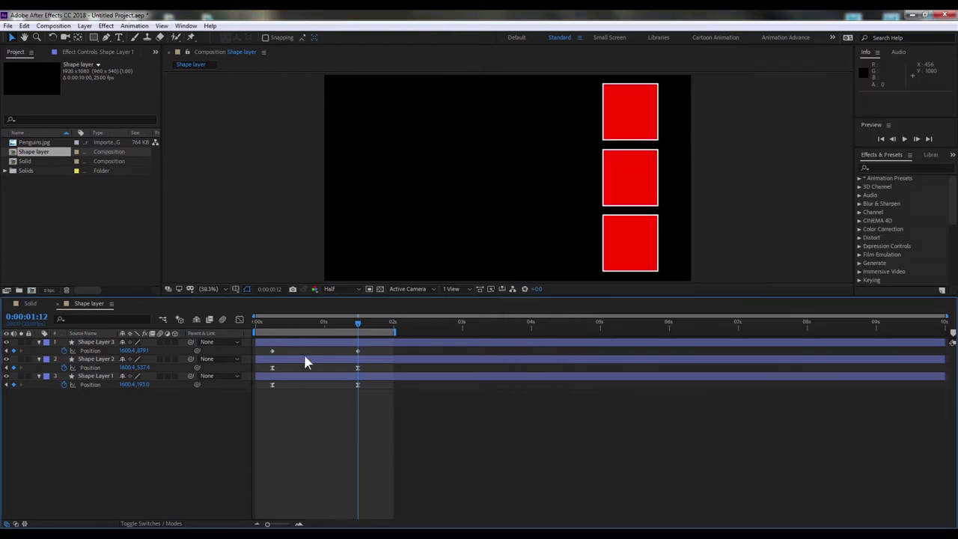
{"action": "left_click", "coordinate": [256, 323]}
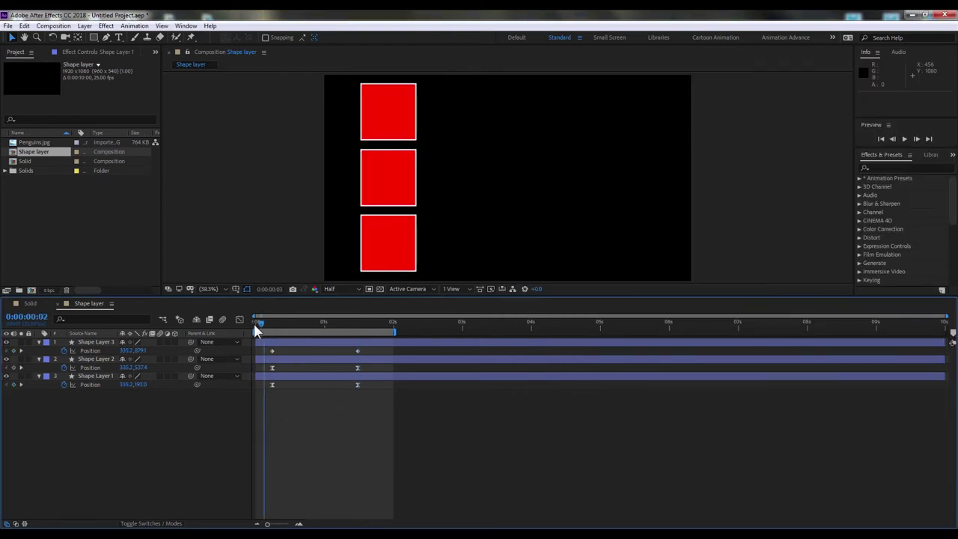
{"action": "left_click", "coordinate": [39, 341]}
{"action": "left_click", "coordinate": [37, 350]}
{"action": "left_click", "coordinate": [38, 357]}
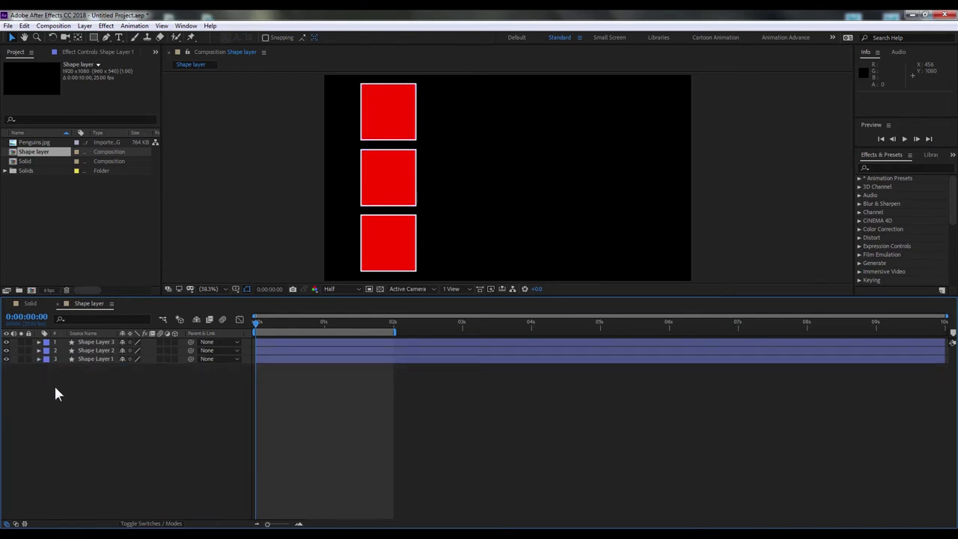
{"action": "left_click_drag", "start_coordinate": [264, 321], "coordinate": [327, 329]}
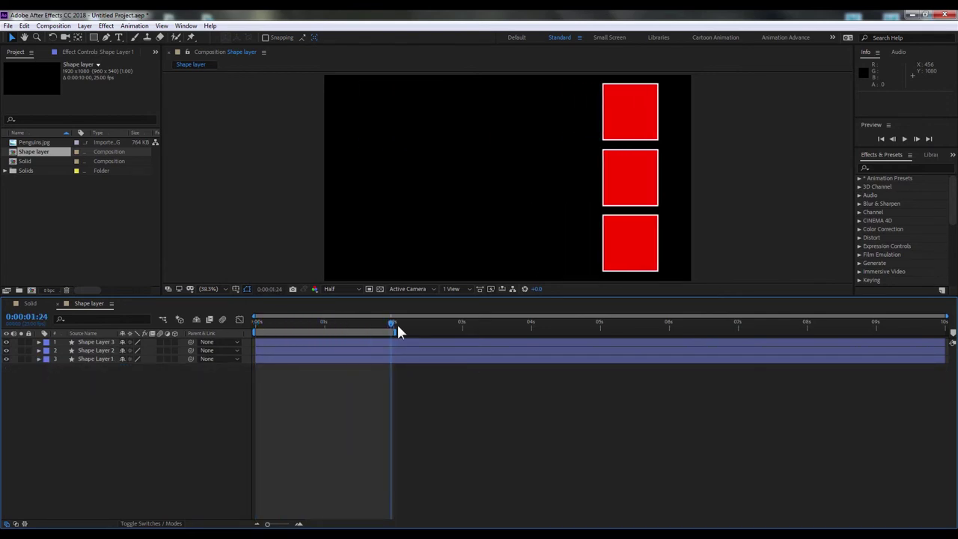
- In the Solid comp, keyframe Penguins.jpg's Scale to 230% at 5 seconds
{"action": "left_click", "coordinate": [30, 303]}
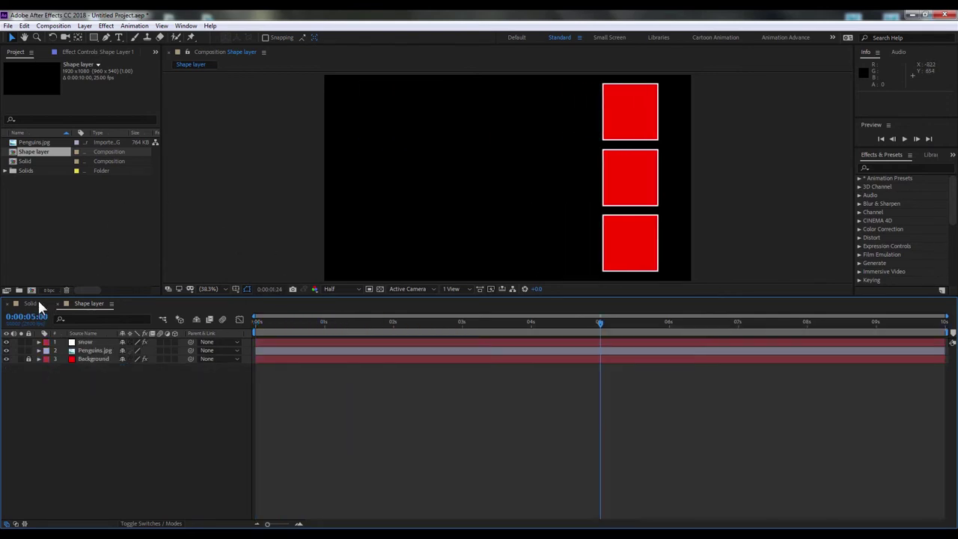
{"action": "left_click_drag", "start_coordinate": [257, 323], "coordinate": [534, 349]}
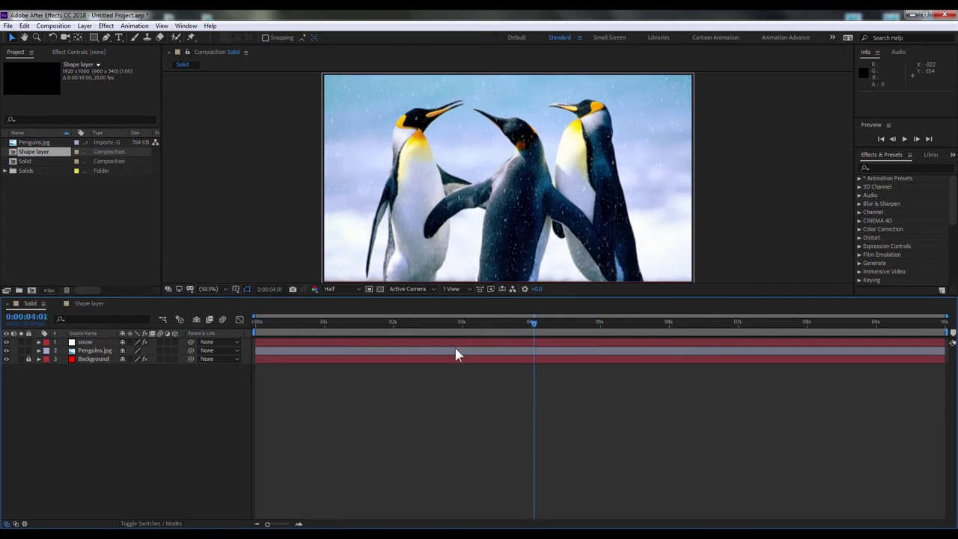
{"action": "key", "text": "Home"}
{"action": "left_click", "coordinate": [95, 350]}
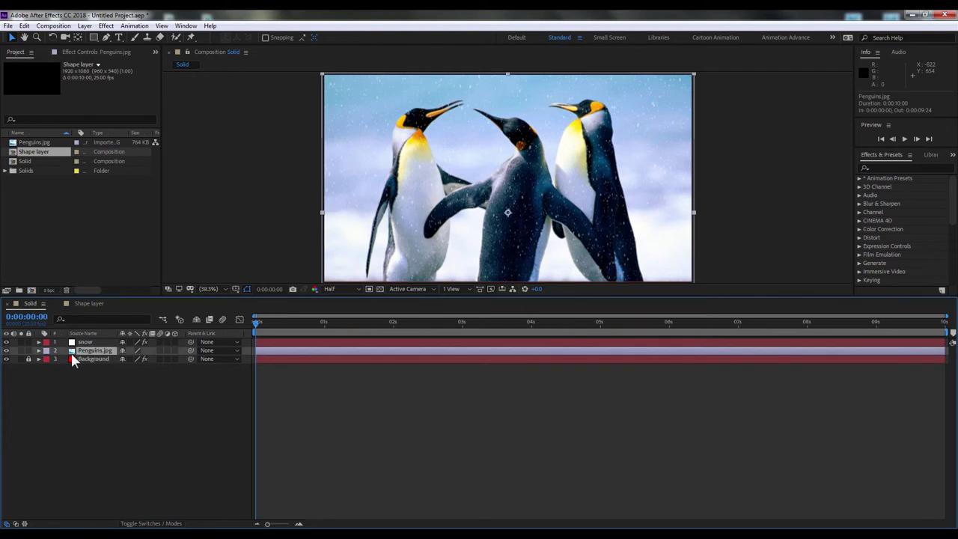
{"action": "key", "text": "s"}
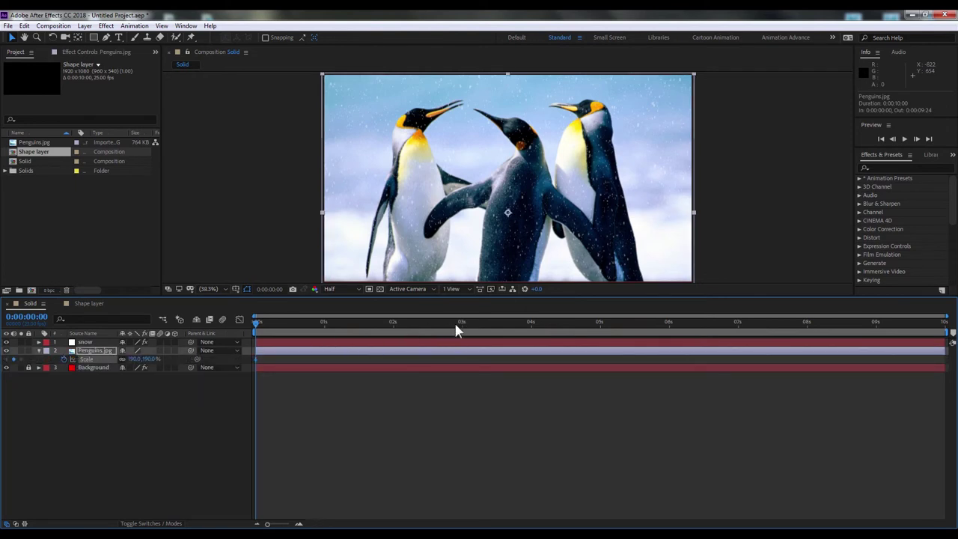
{"action": "left_click", "coordinate": [600, 326]}
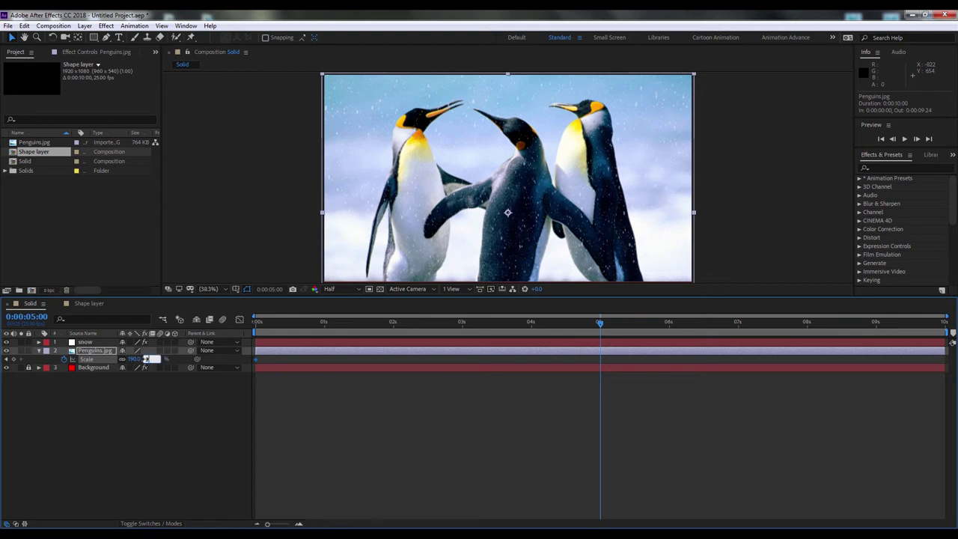
{"action": "type", "text": "230"}
{"action": "key", "text": "Return"}
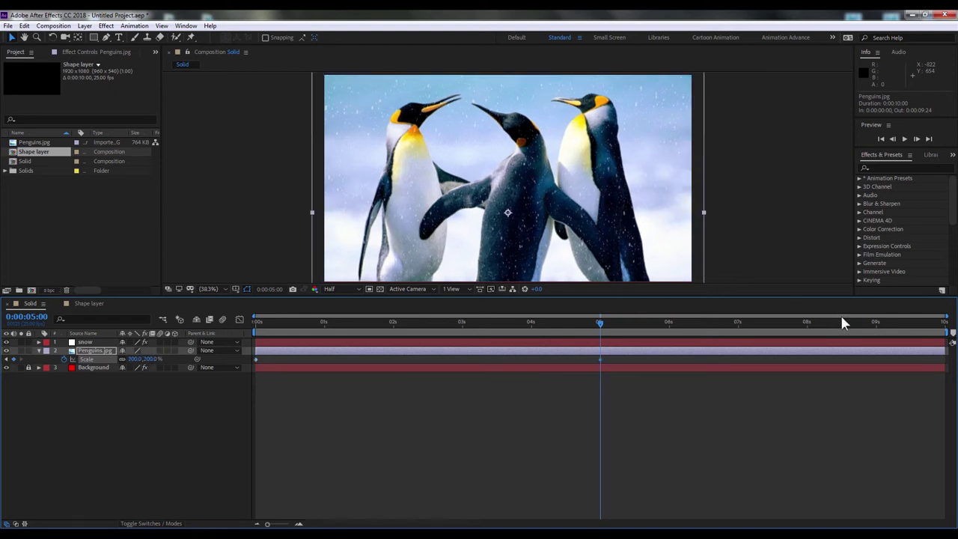
- End the work area at 5 seconds and collapse the penguin layer's properties
{"action": "left_click_drag", "start_coordinate": [945, 329], "coordinate": [604, 329]}
{"action": "left_click", "coordinate": [310, 411]}
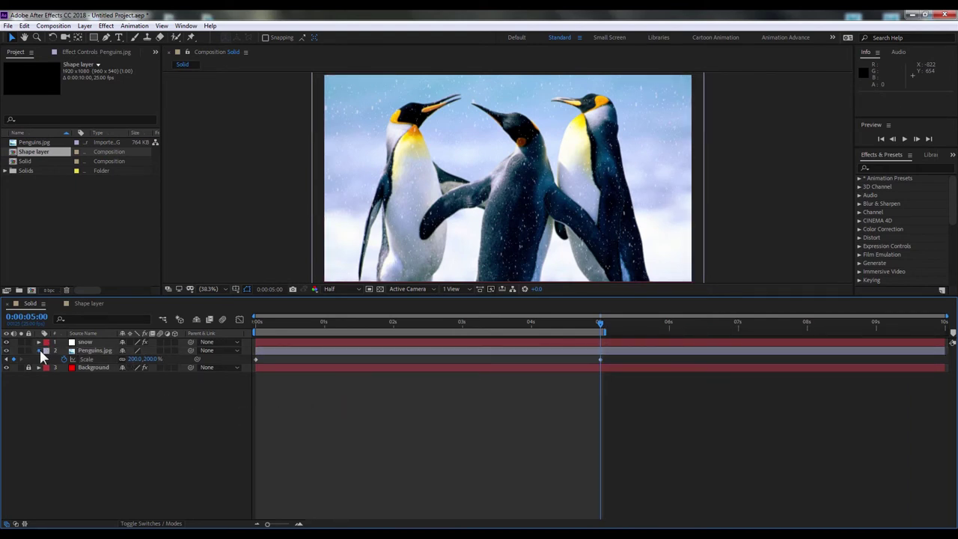
{"action": "left_click", "coordinate": [39, 350]}
{"action": "left_click", "coordinate": [84, 305]}
{"action": "left_click", "coordinate": [30, 304]}
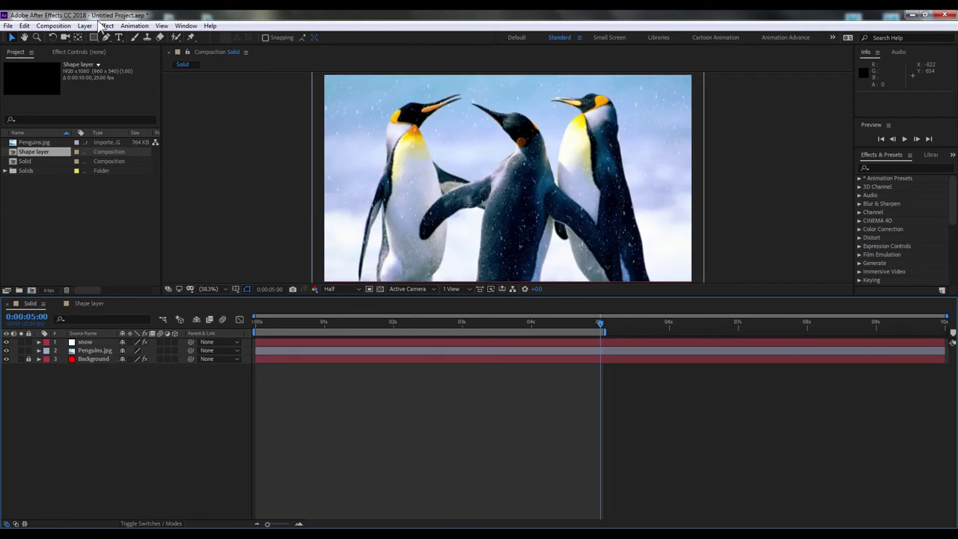
- Add the Solid comp to the Render Queue with QuickTime as its output format
{"action": "left_click", "coordinate": [54, 25]}
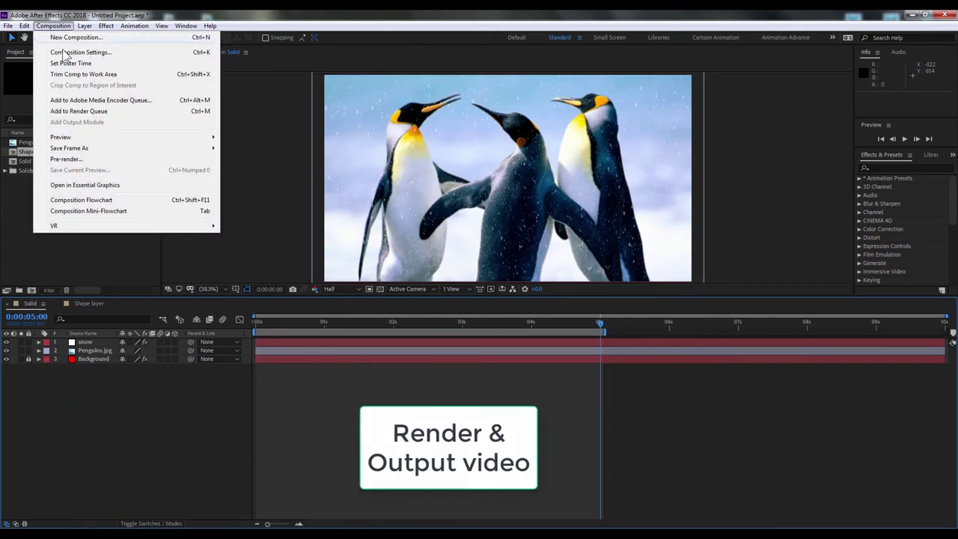
{"action": "left_click", "coordinate": [67, 111]}
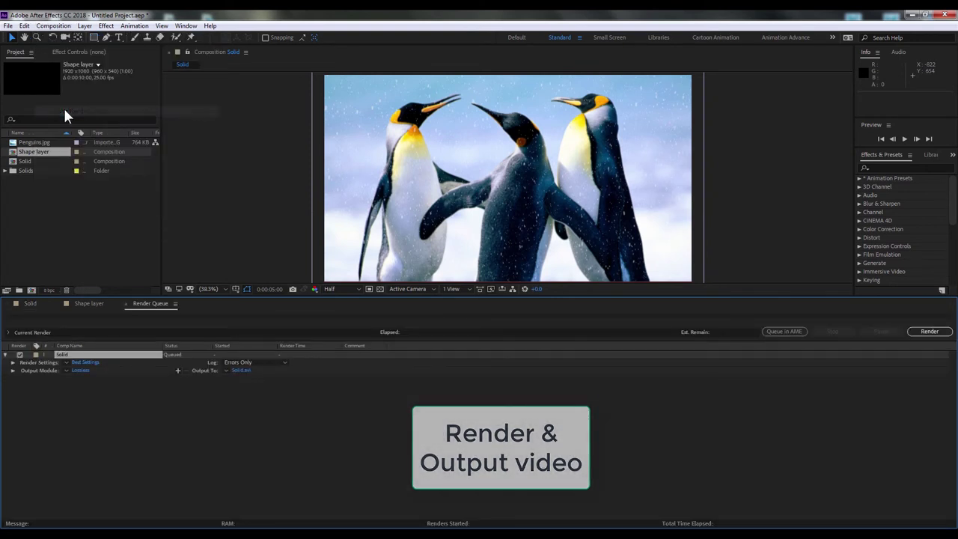
{"action": "left_click", "coordinate": [84, 370]}
{"action": "left_click", "coordinate": [143, 67]}
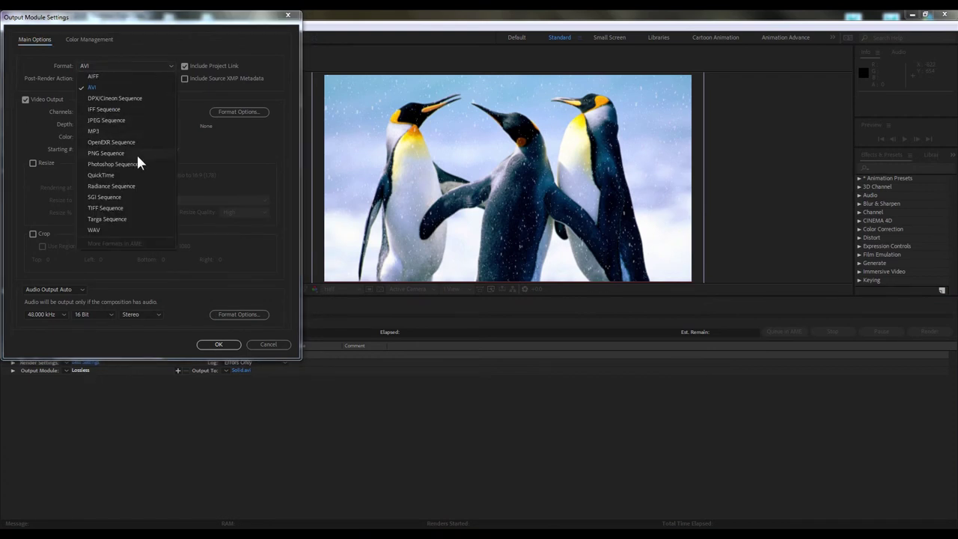
{"action": "left_click", "coordinate": [133, 175]}
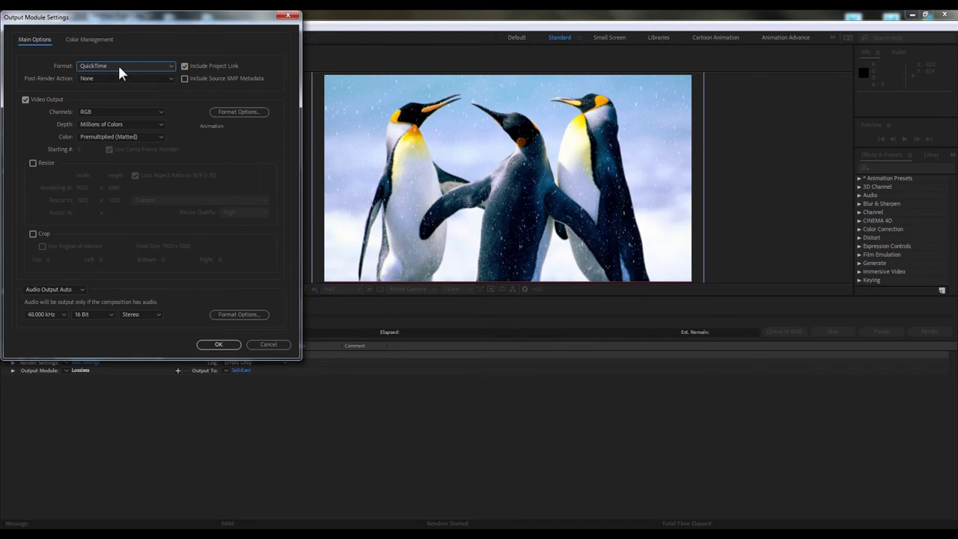
{"action": "left_click", "coordinate": [220, 344]}
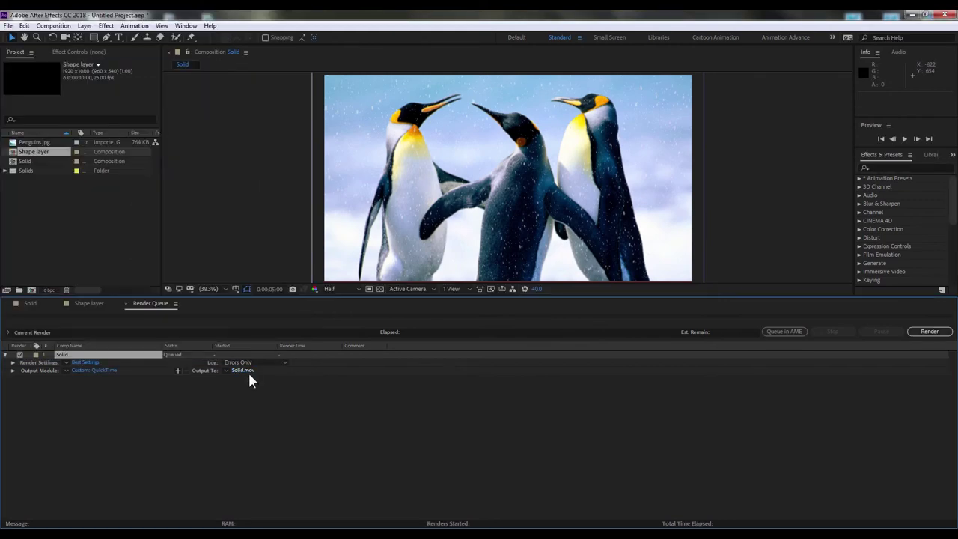
- Set the render output to Solid.mov on the Desktop
{"action": "left_click", "coordinate": [249, 371]}
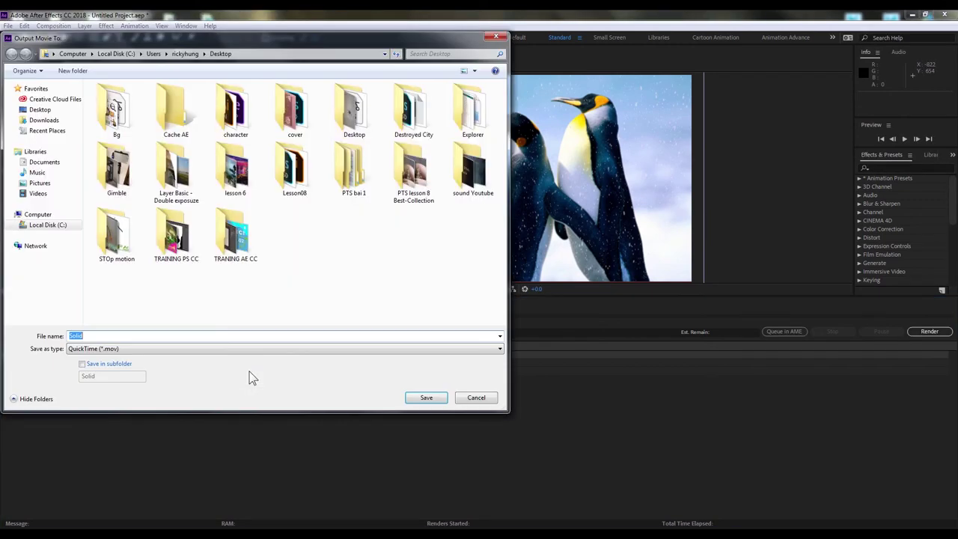
{"action": "left_click", "coordinate": [40, 109]}
{"action": "left_click", "coordinate": [433, 400]}
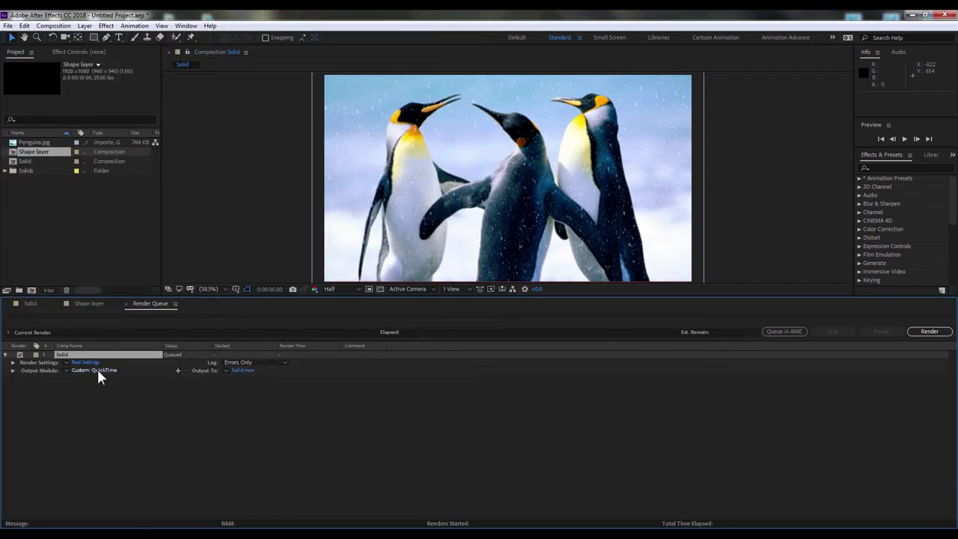
- Render Solid.mov, then remove the finished item from the queue with Edit > Clear
{"action": "left_click", "coordinate": [941, 335]}
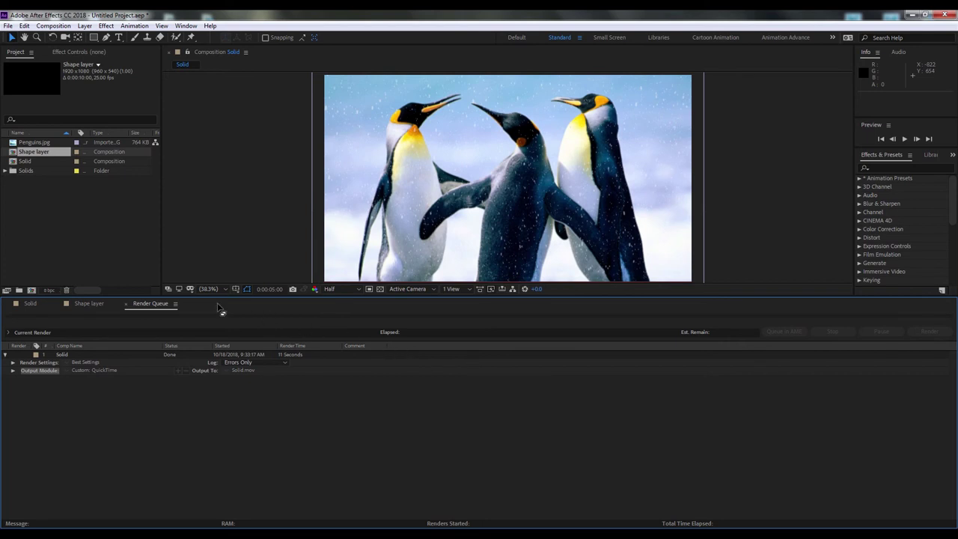
{"action": "left_click", "coordinate": [60, 354]}
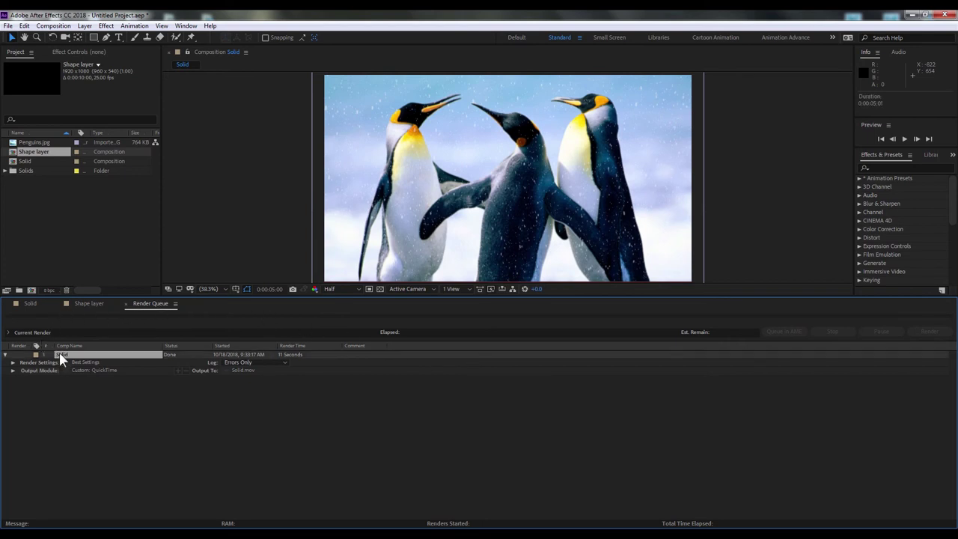
{"action": "left_click", "coordinate": [24, 26]}
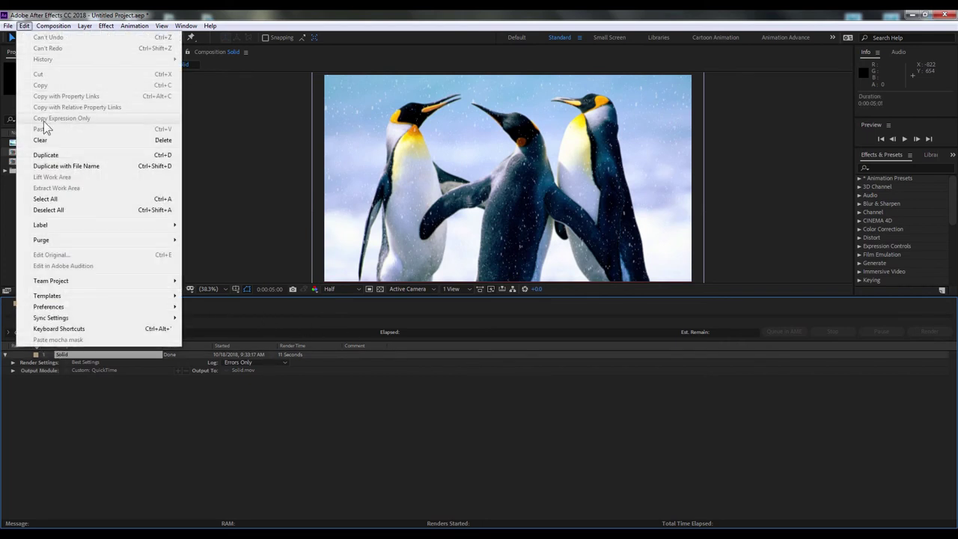
{"action": "left_click", "coordinate": [42, 141]}
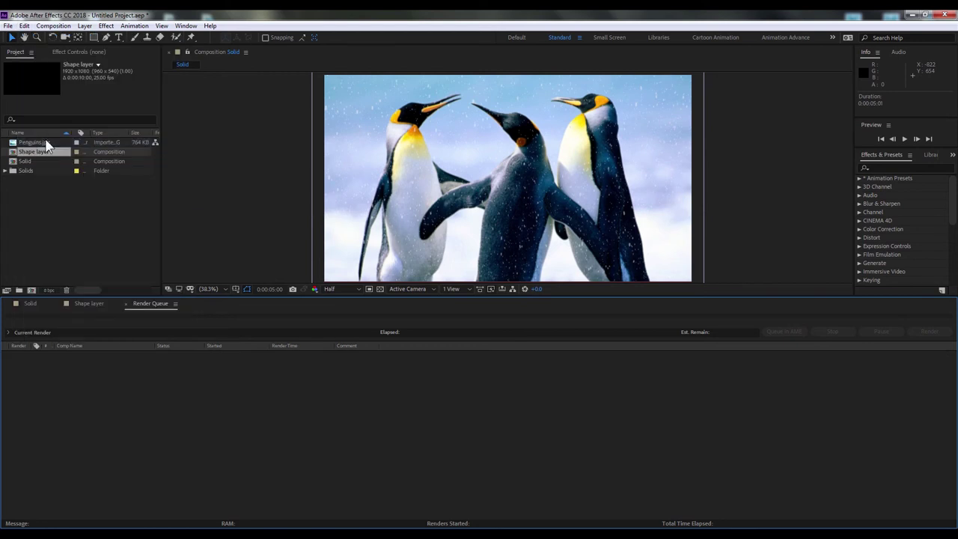
- From frame 0, queue the Shape layer comp with QuickTime as its output format
{"action": "left_click", "coordinate": [80, 303]}
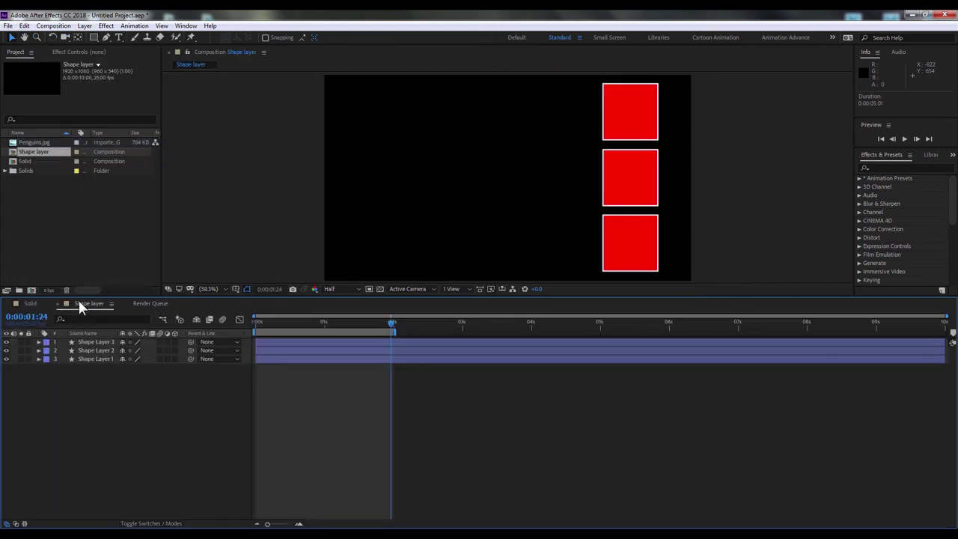
{"action": "left_click", "coordinate": [255, 322]}
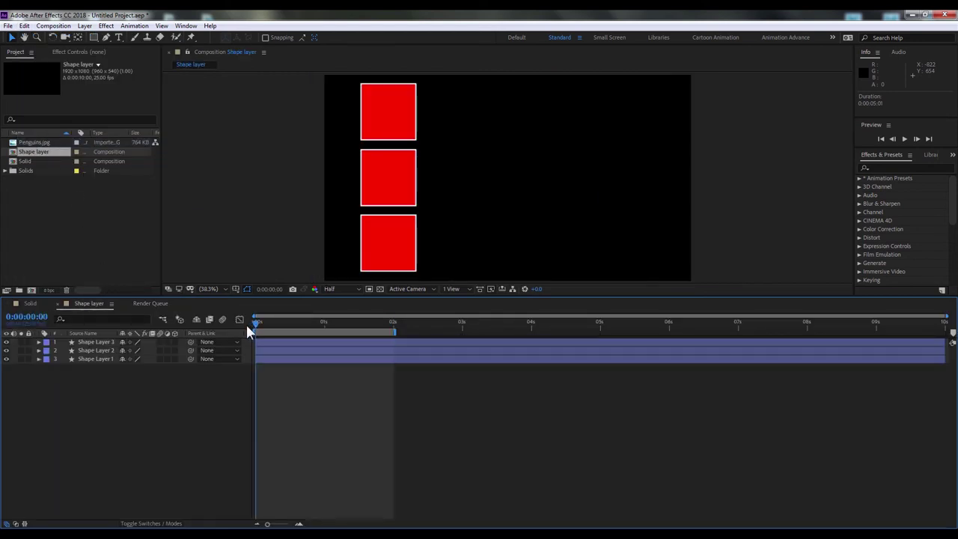
{"action": "left_click", "coordinate": [53, 26]}
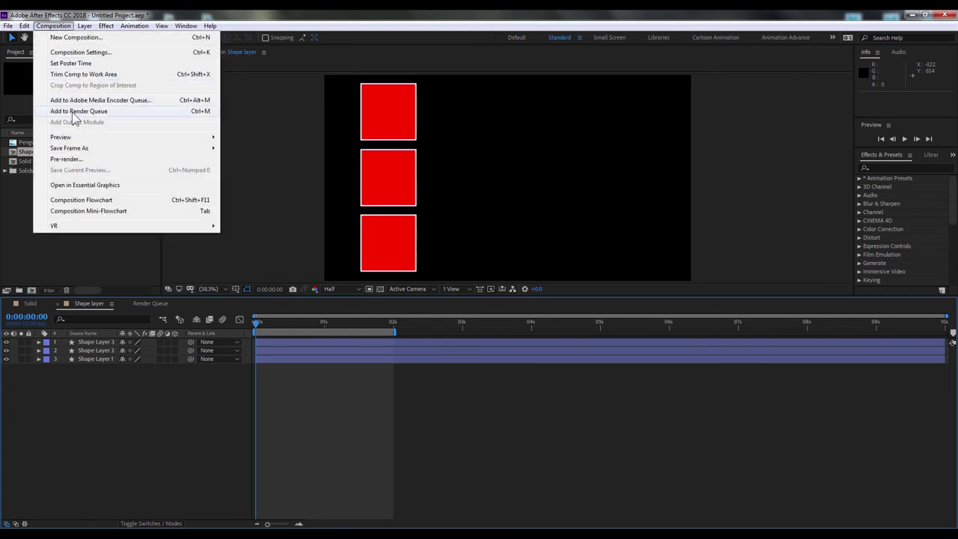
{"action": "left_click", "coordinate": [78, 111]}
{"action": "left_click", "coordinate": [88, 370]}
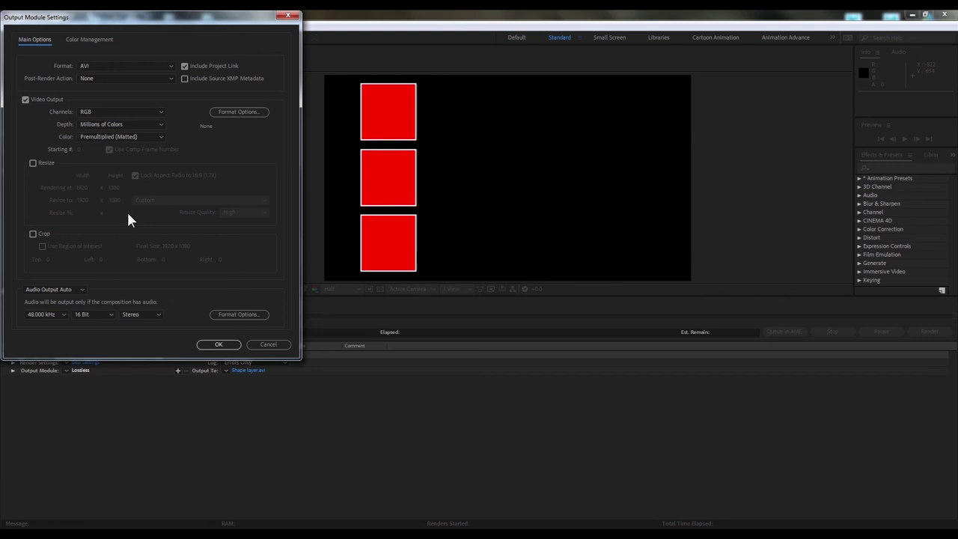
{"action": "left_click", "coordinate": [128, 66]}
{"action": "left_click", "coordinate": [109, 174]}
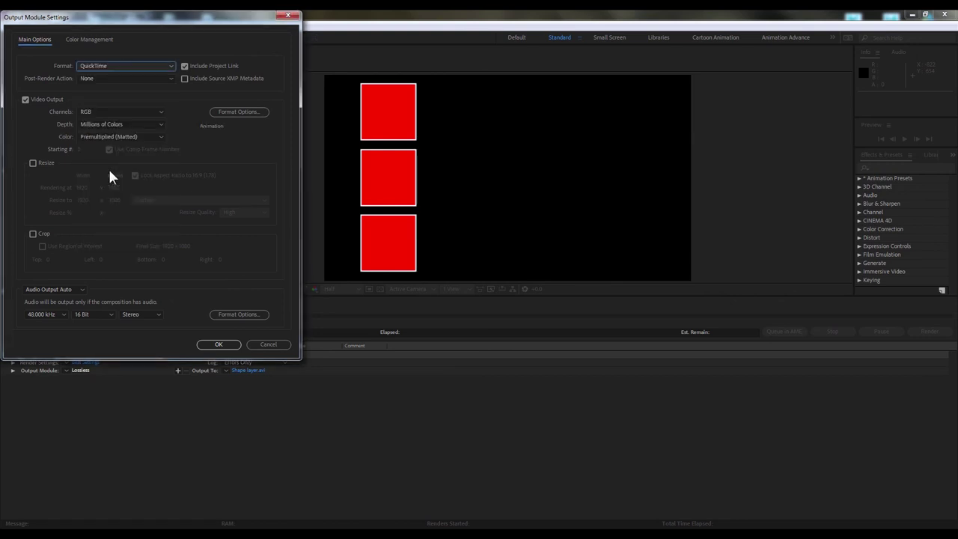
{"action": "left_click", "coordinate": [219, 344]}
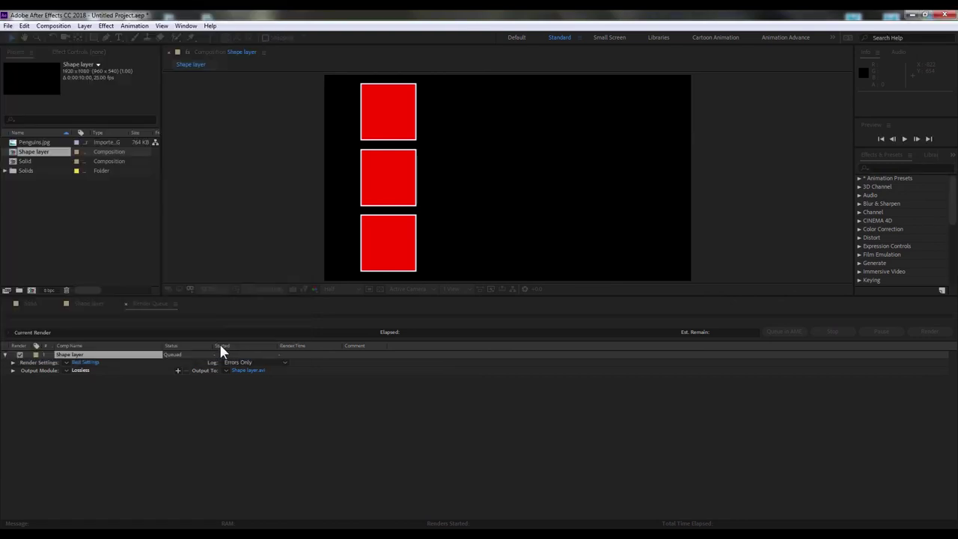
- Output Shape layer.mov to the Desktop and render it
{"action": "left_click", "coordinate": [249, 370]}
{"action": "left_click", "coordinate": [44, 110]}
{"action": "left_click", "coordinate": [426, 397]}
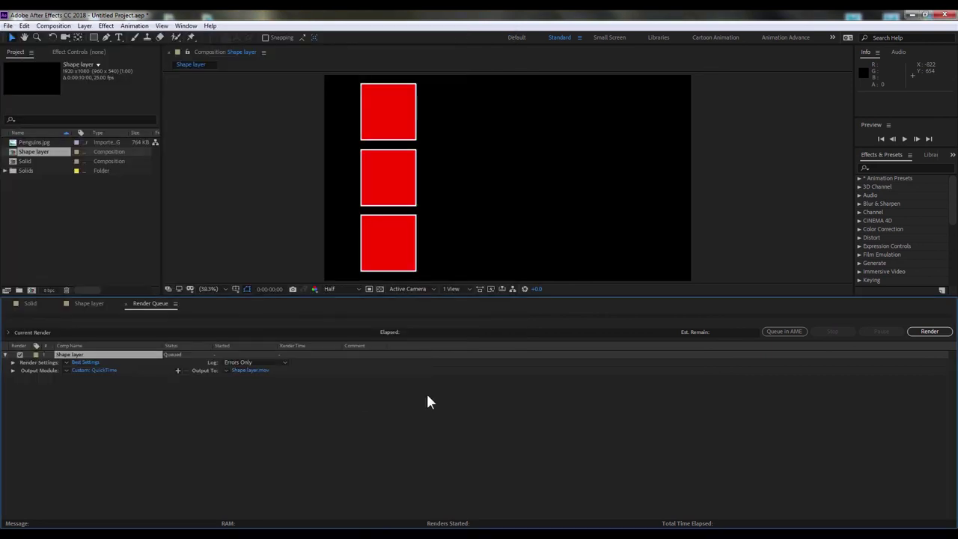
{"action": "left_click", "coordinate": [929, 331]}
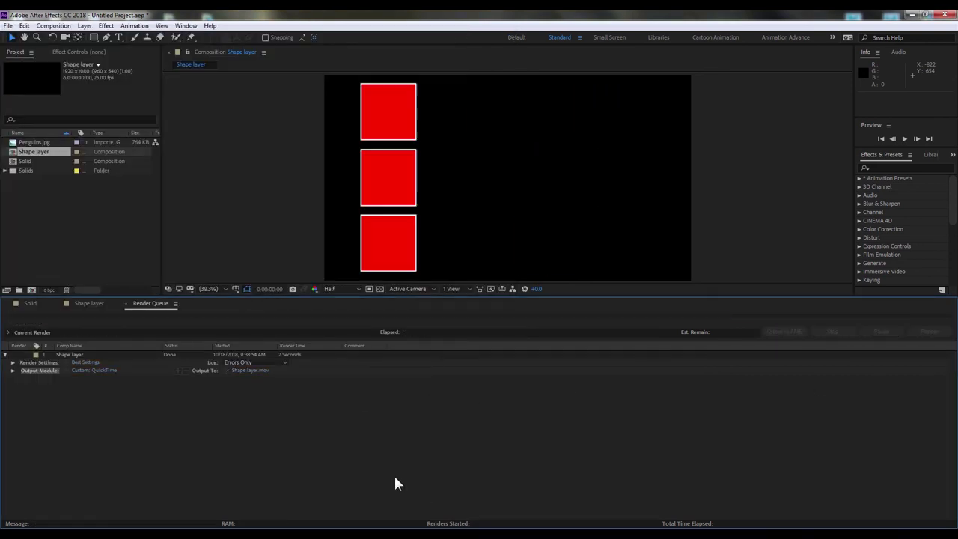
- Save the project to the Desktop as ss3 via File > Save As
{"action": "left_click", "coordinate": [7, 26]}
{"action": "mouse_move", "coordinate": [30, 131]}
{"action": "left_click", "coordinate": [175, 130]}
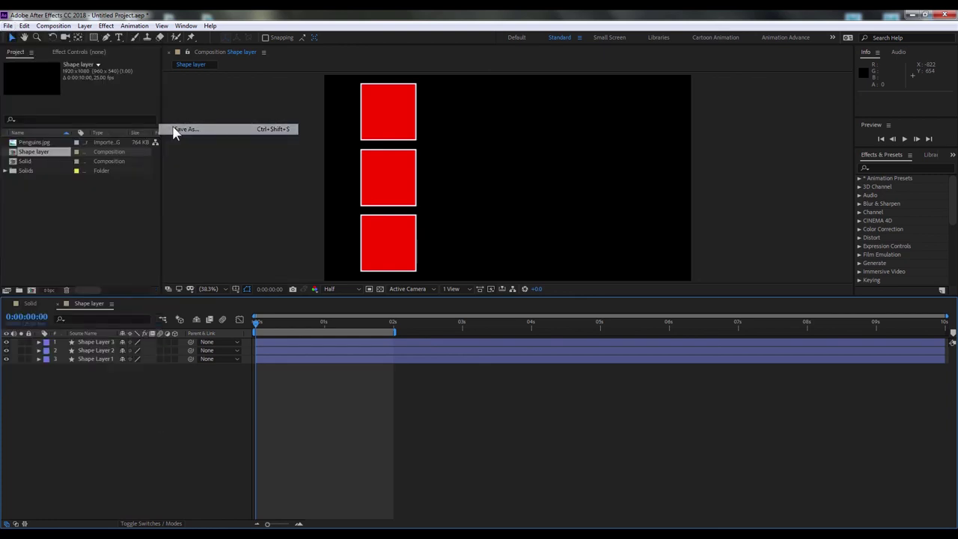
{"action": "left_click", "coordinate": [45, 110]}
{"action": "left_click", "coordinate": [102, 335]}
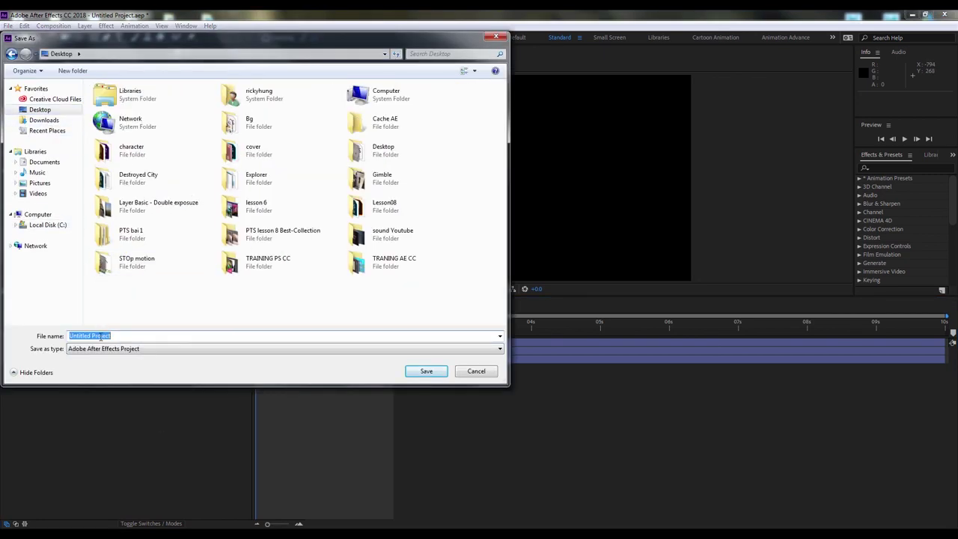
{"action": "type", "text": "ss3"}
{"action": "left_click", "coordinate": [426, 370]}
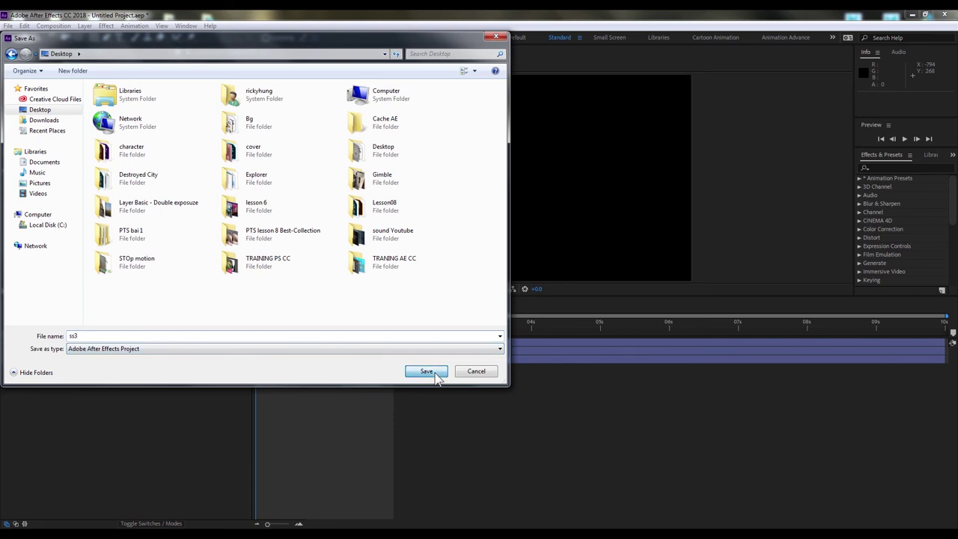